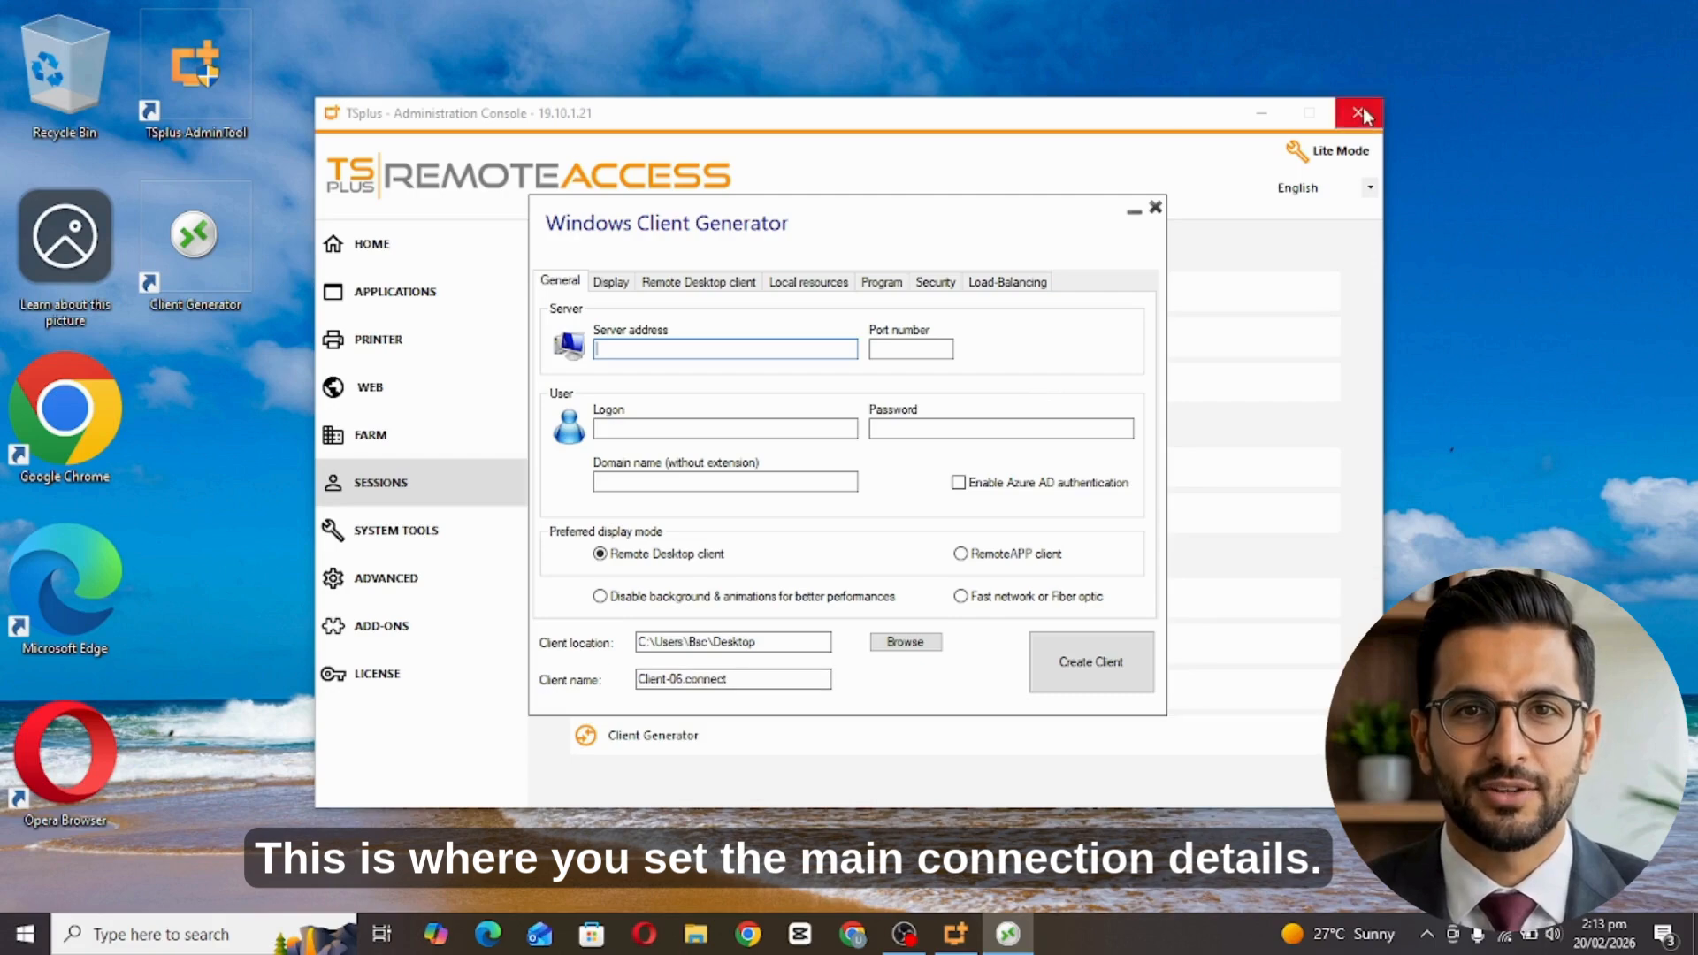
Enter 192.168.1.13 as the server address.
{"action": "type", "text": "192."}
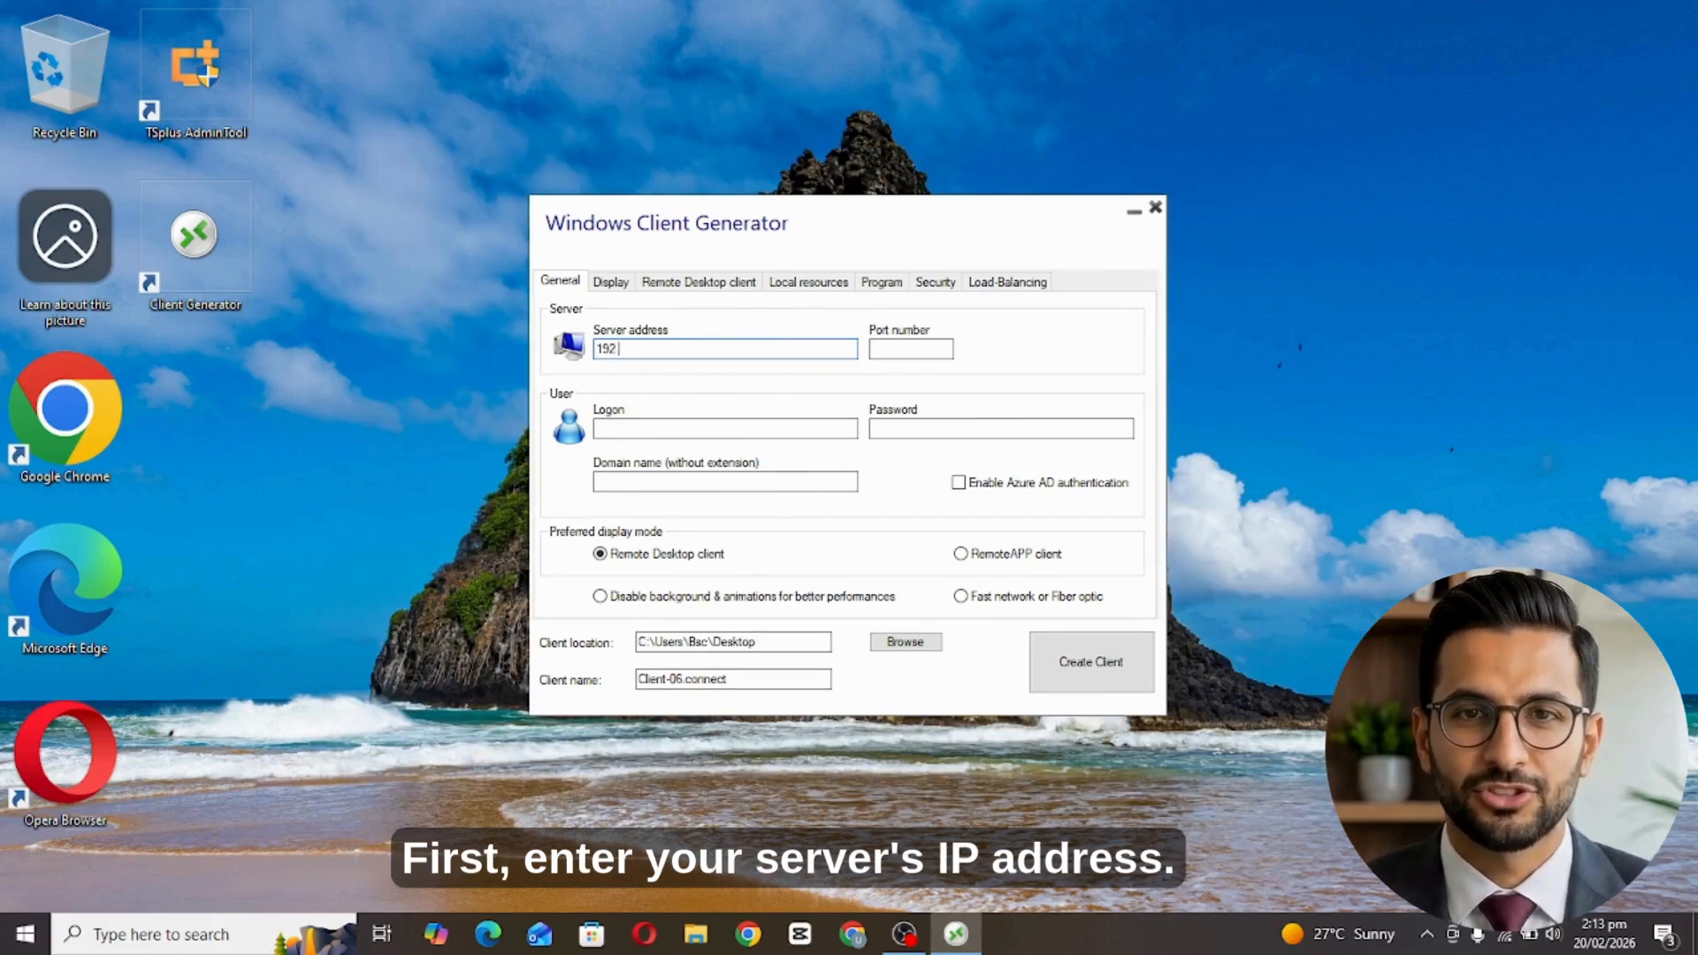
{"action": "type", "text": "168.1"}
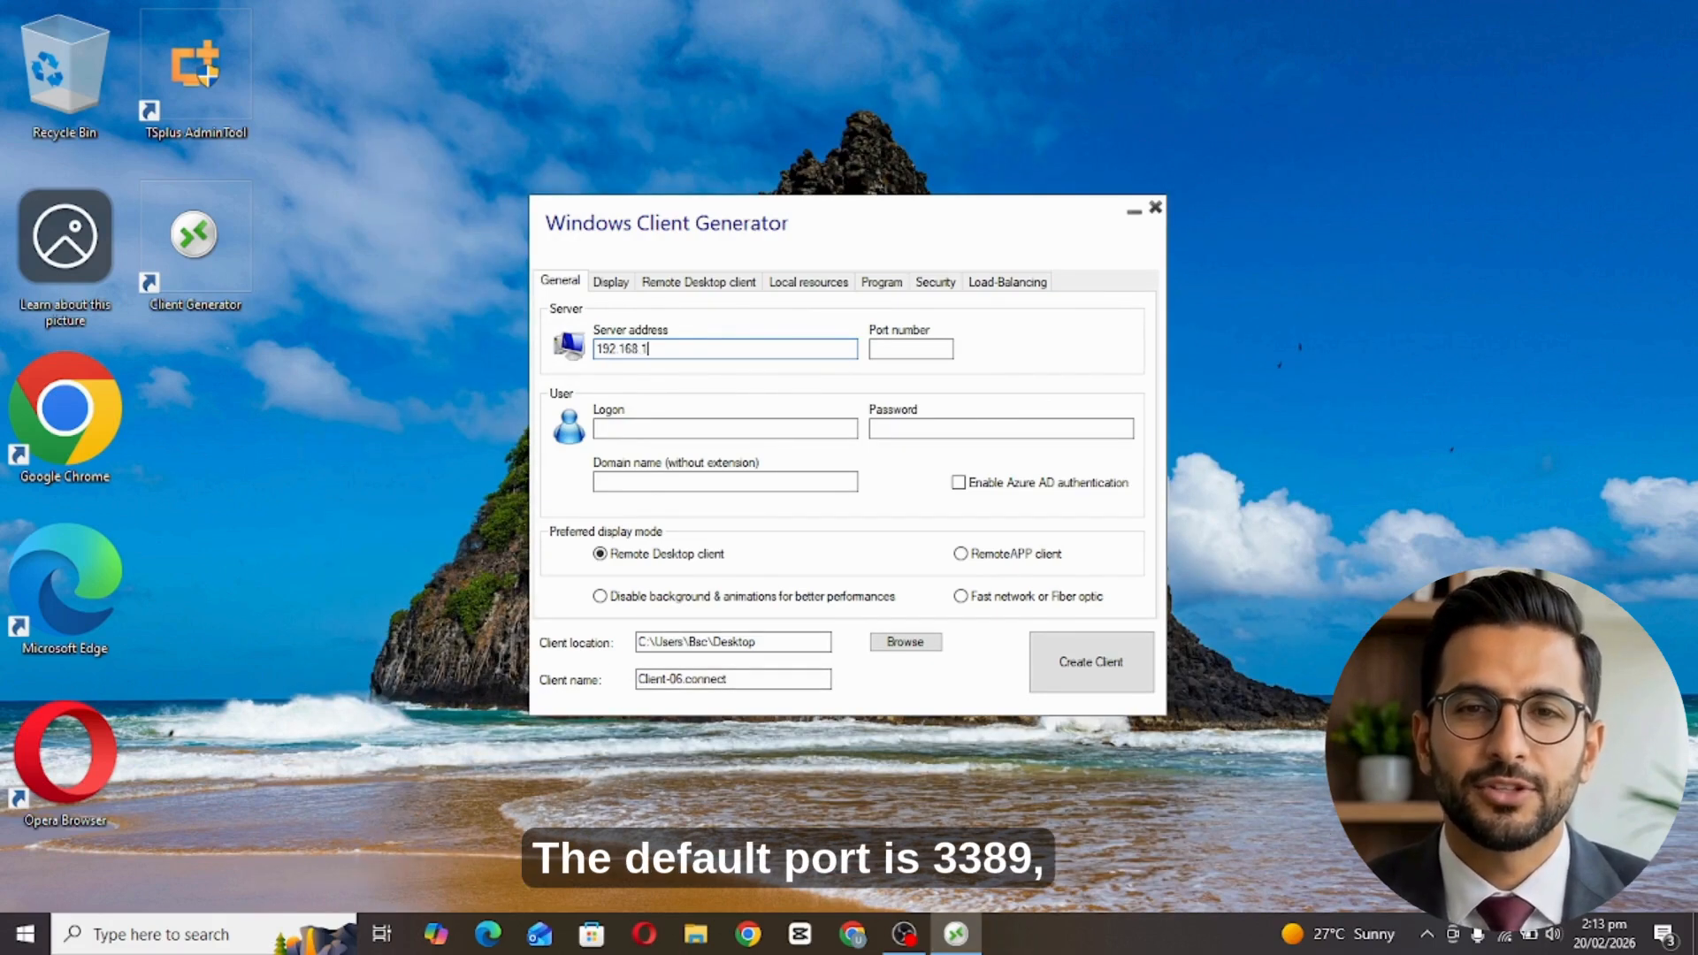
{"action": "type", "text": ".13"}
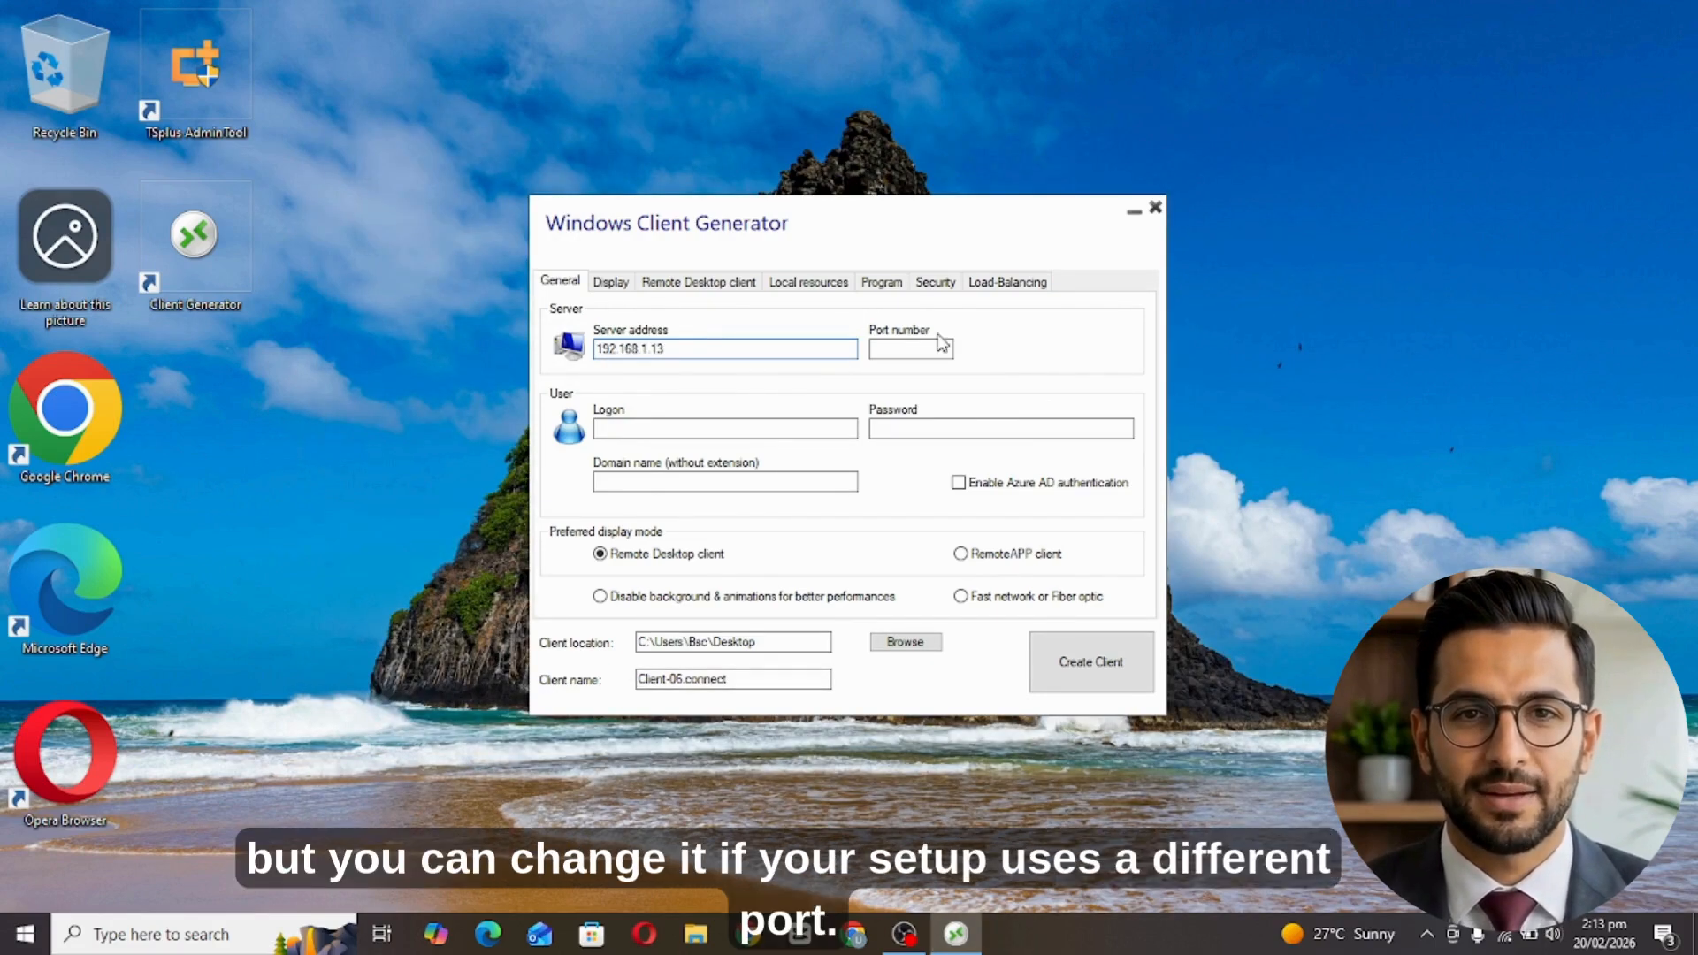
Set port number 3389 and enter the user's logon name and password.
{"action": "left_click", "coordinate": [907, 352]}
{"action": "type", "text": "3389"}
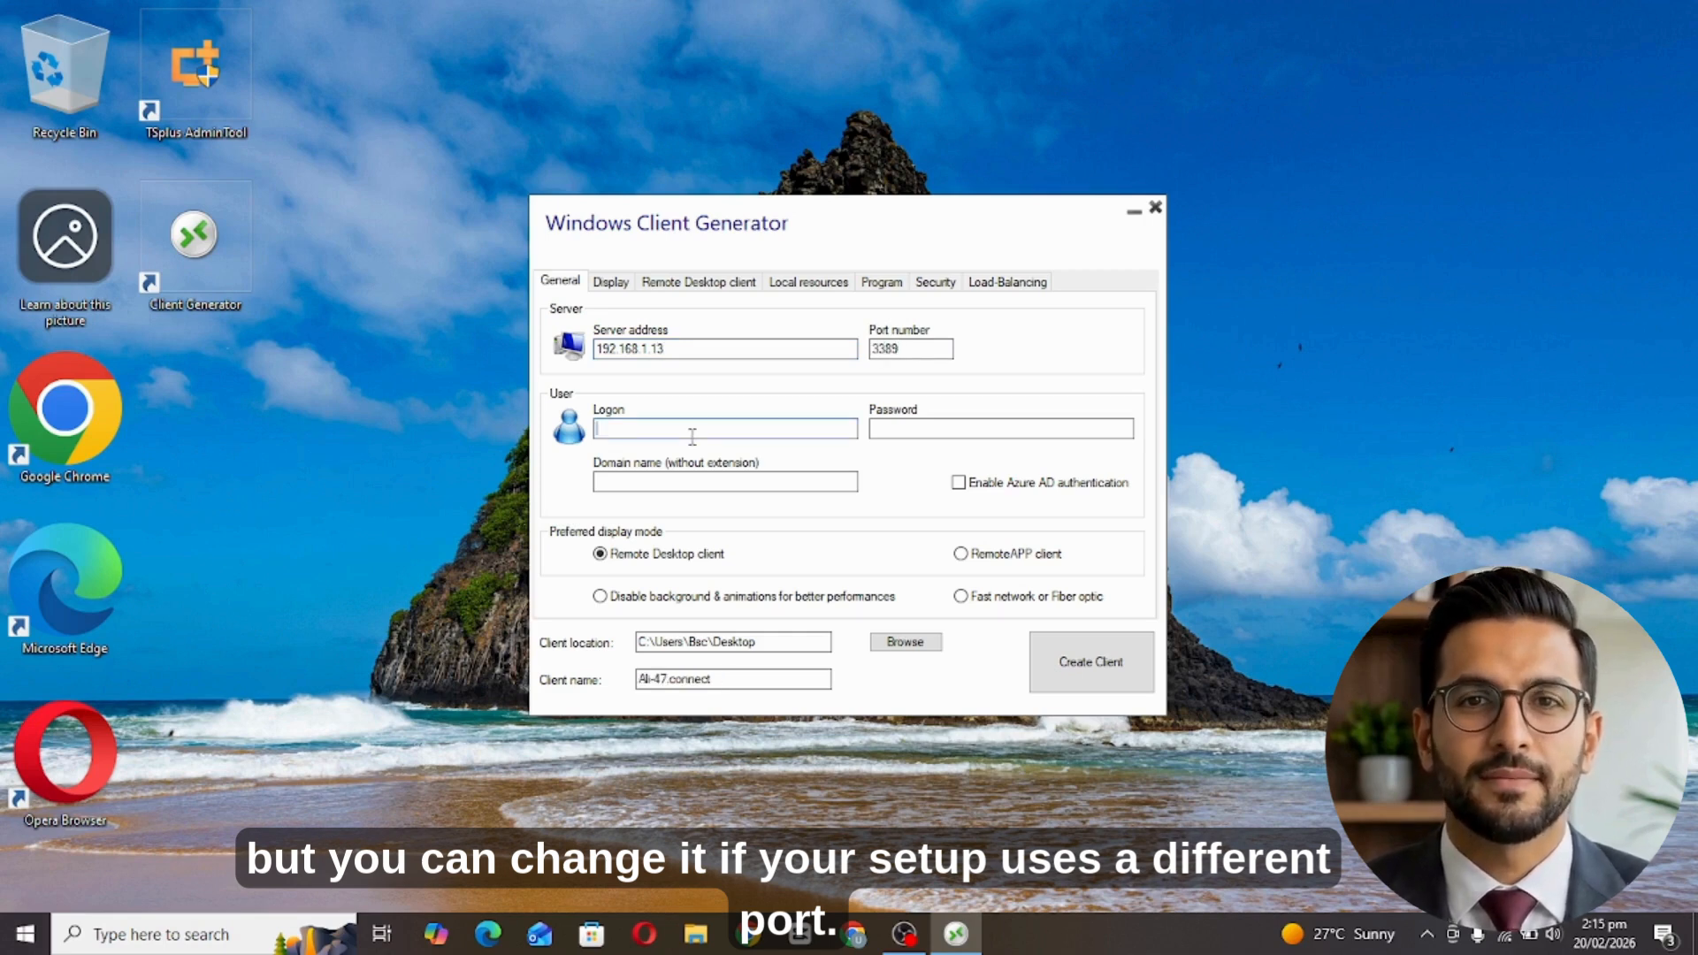
{"action": "type", "text": "Omer"}
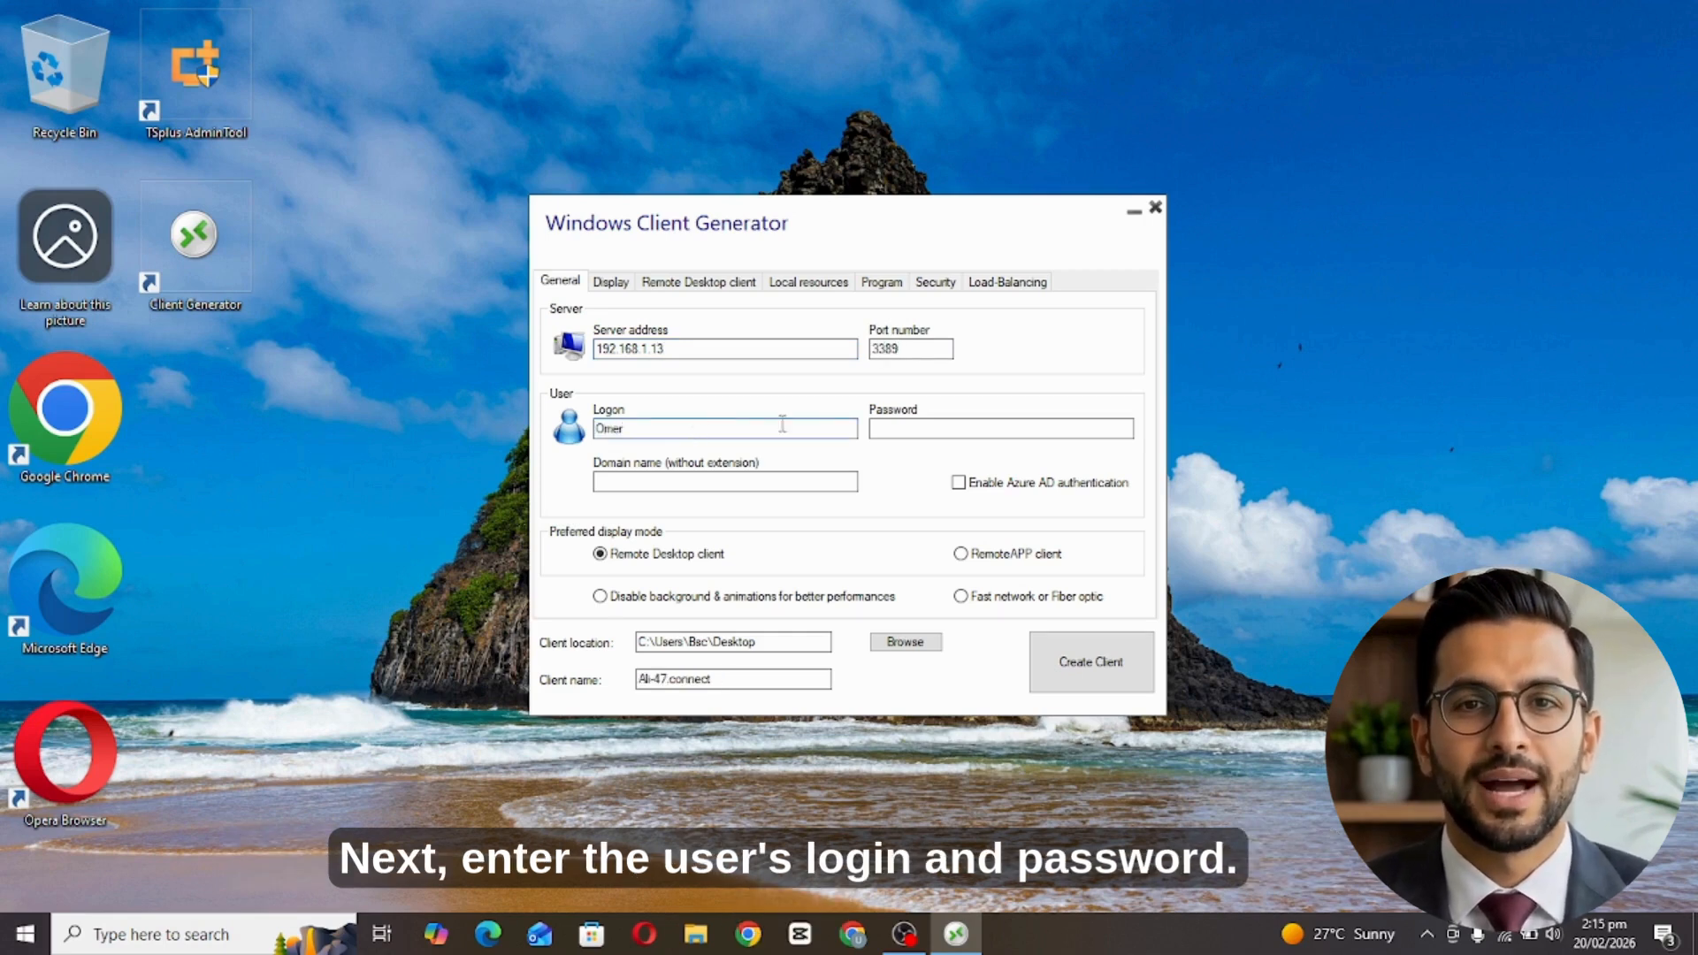
{"action": "left_click", "coordinate": [878, 430]}
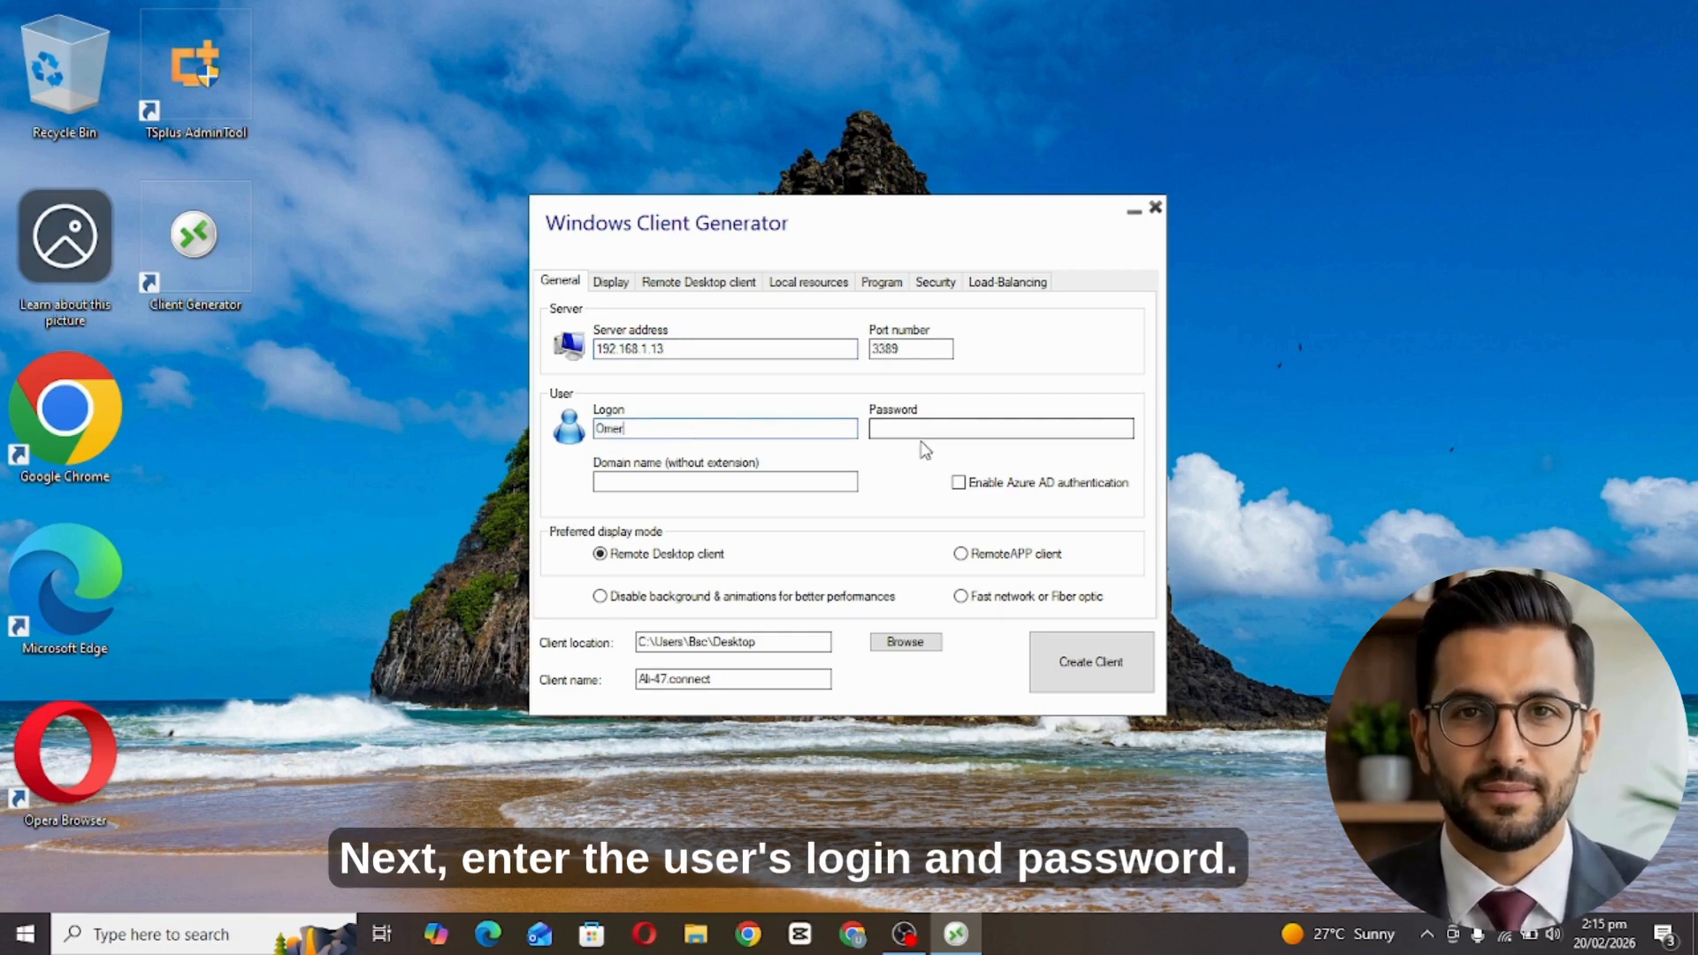
{"action": "type", "text": "12345"}
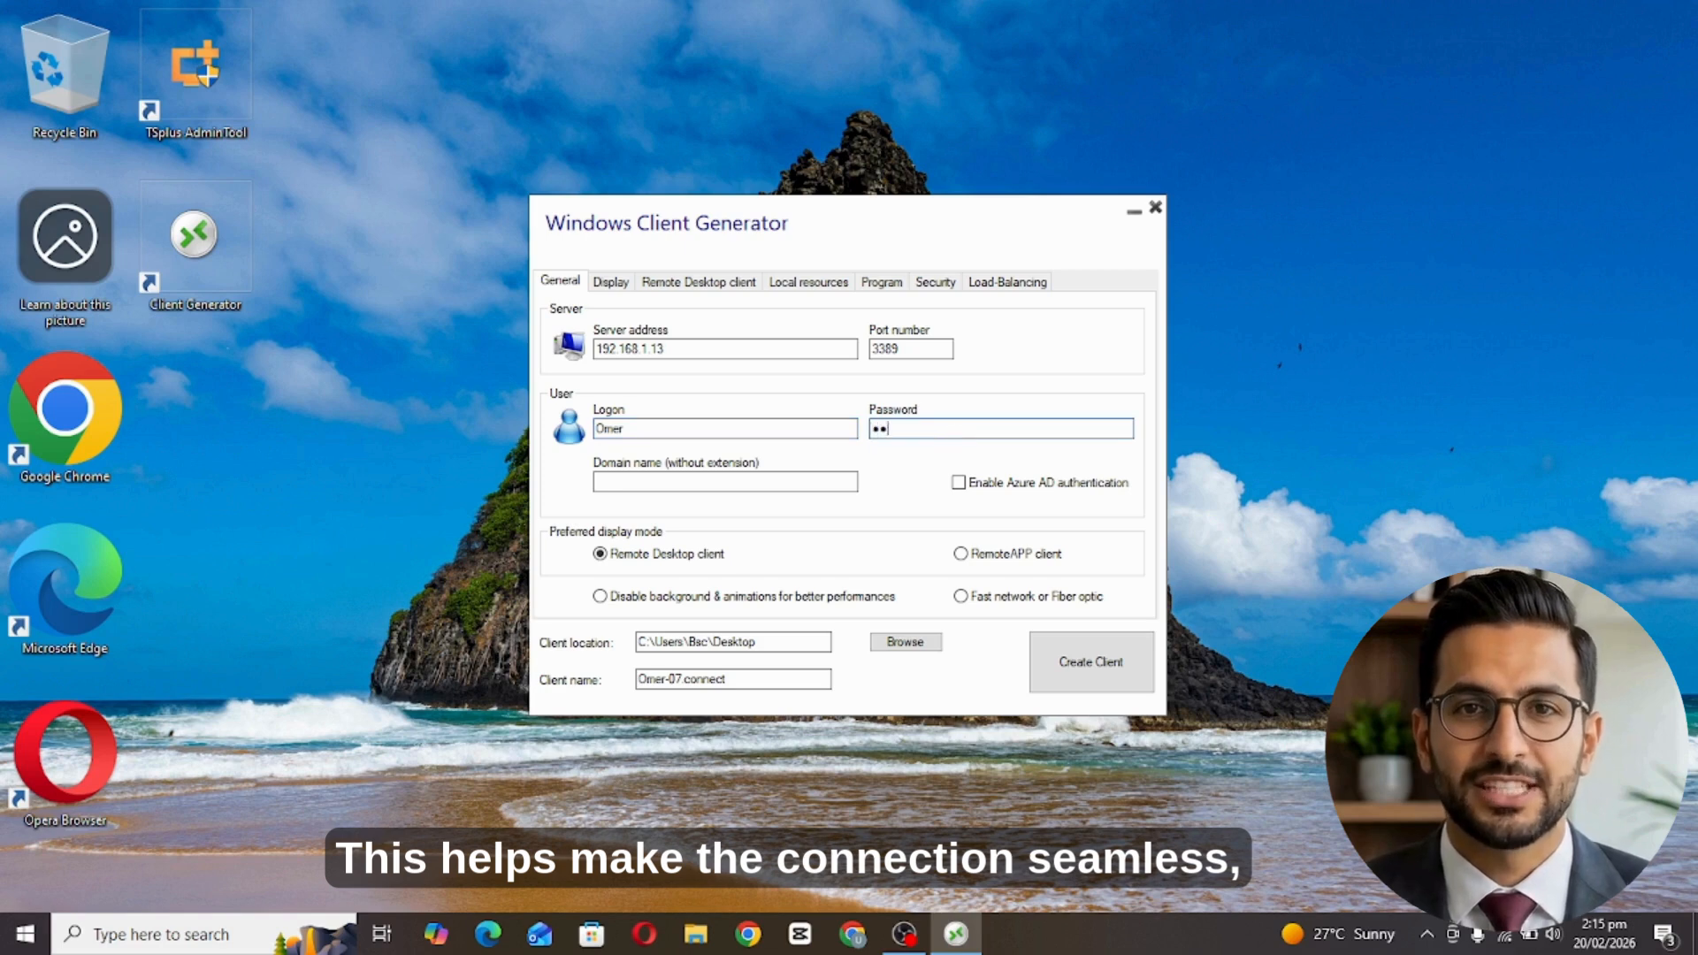
{"action": "type", "text": "67890"}
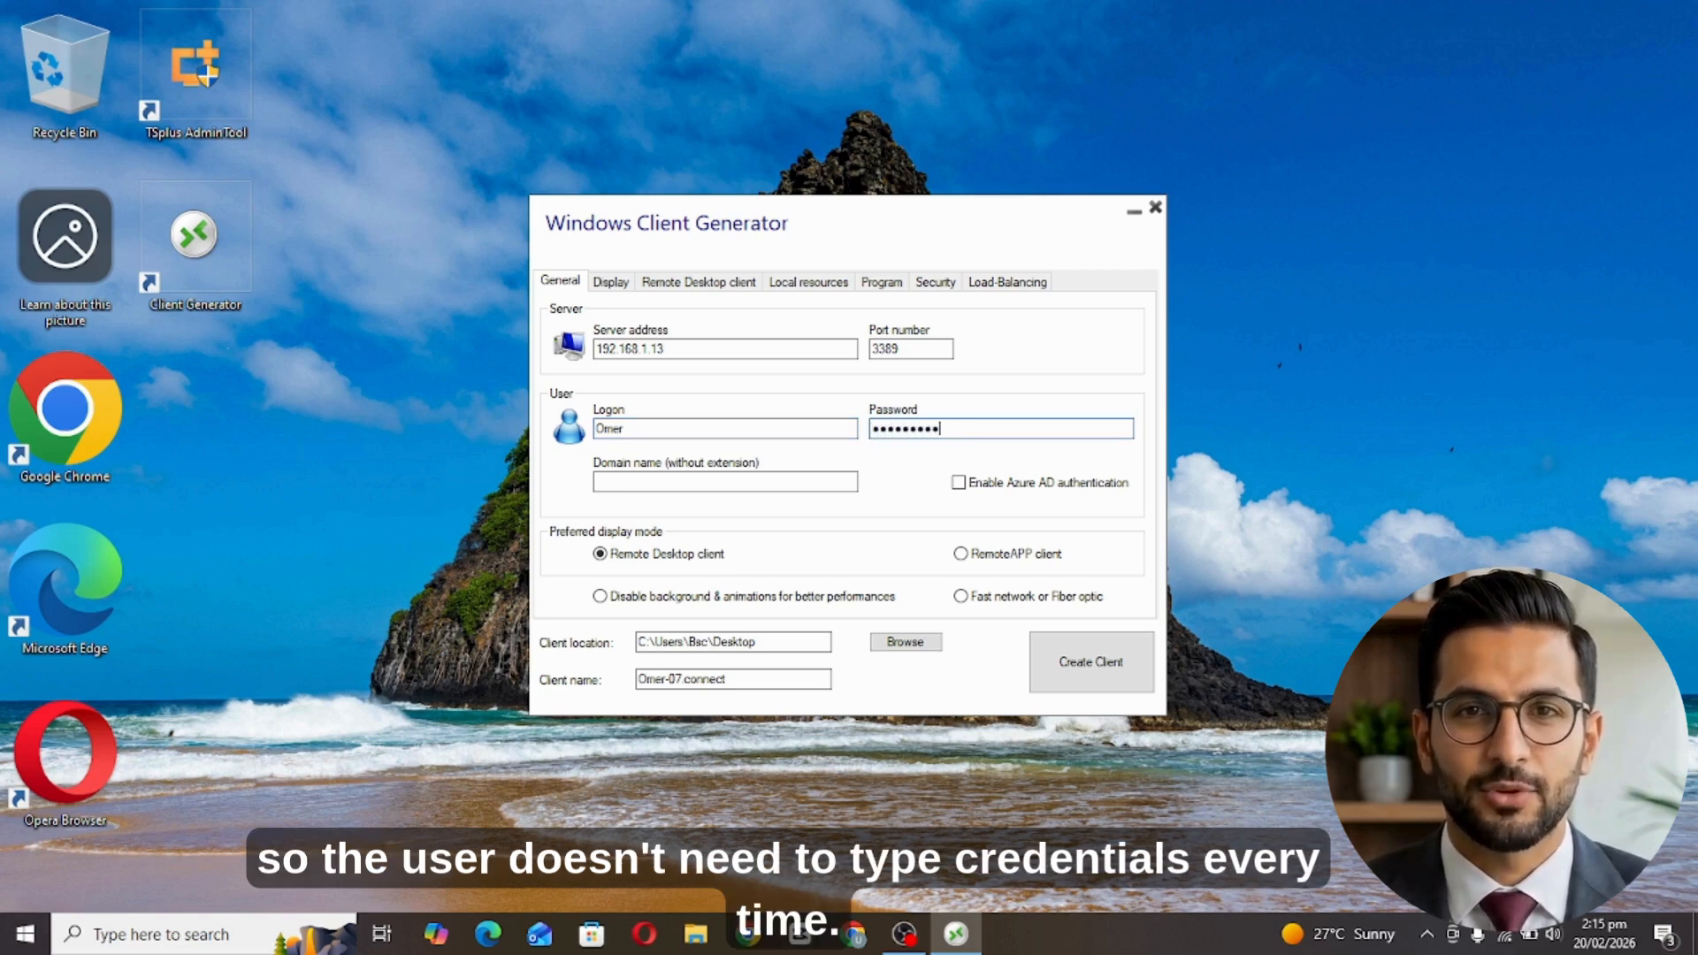
{"action": "left_click", "coordinate": [737, 483]}
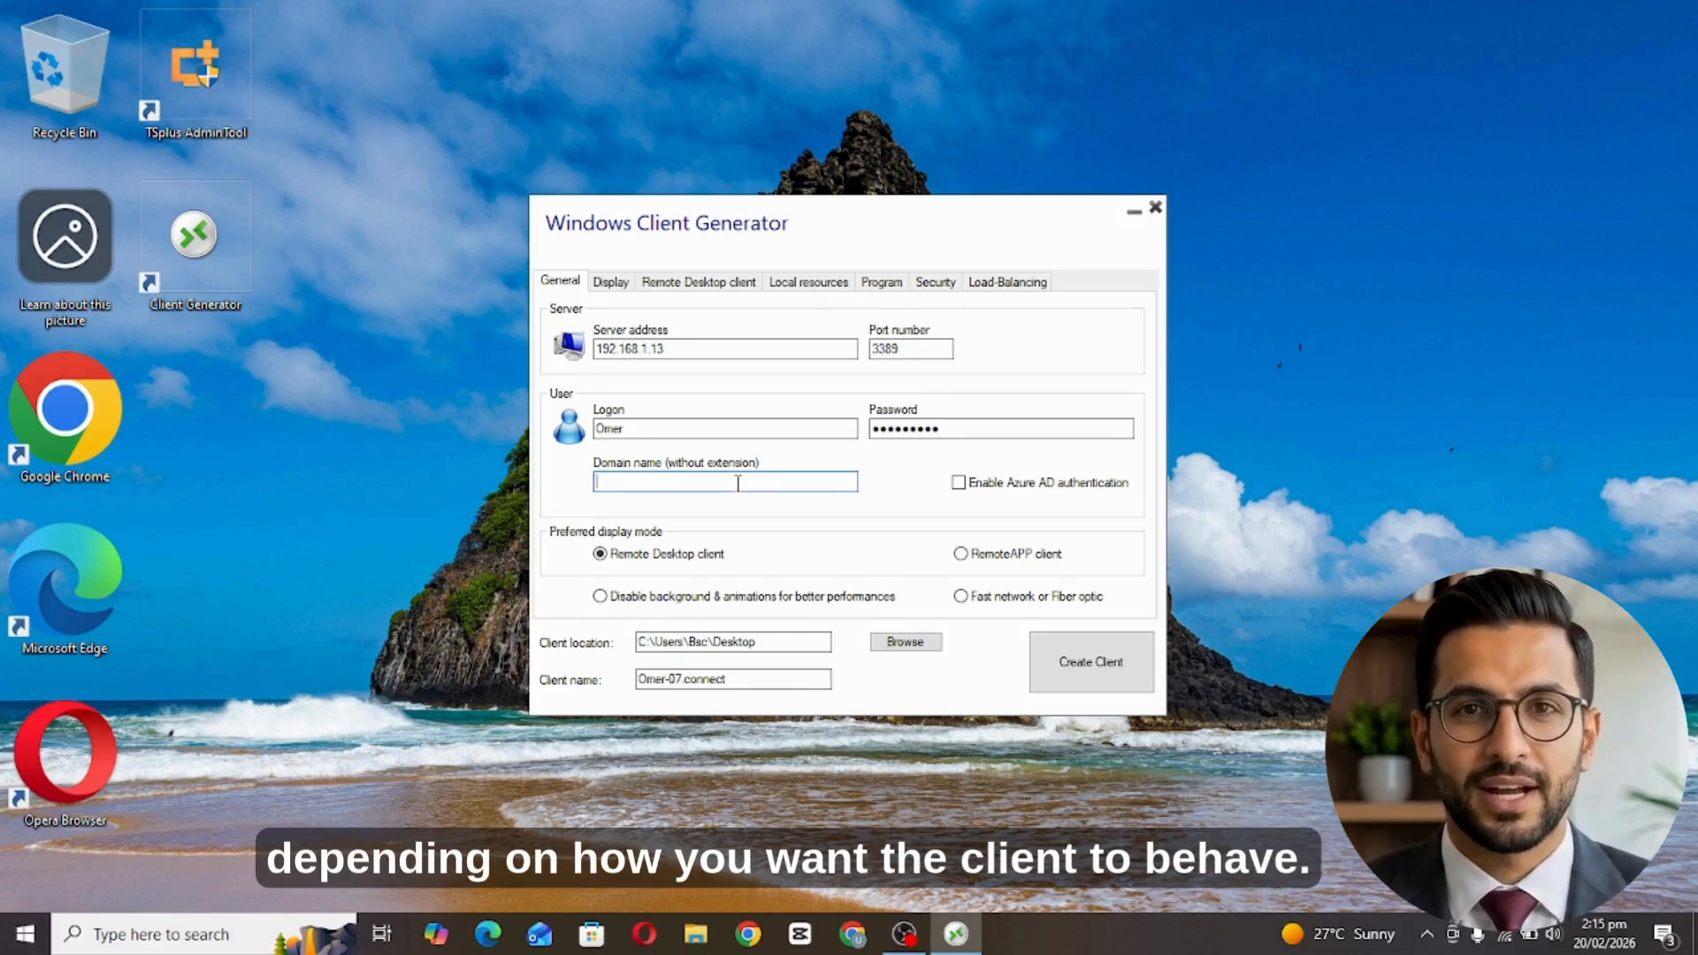
Try nosavecredential, *SSO and %USERNAME% as the logon name, then leave it empty.
{"action": "left_click", "coordinate": [691, 428]}
{"action": "key", "text": "BackSpace"}
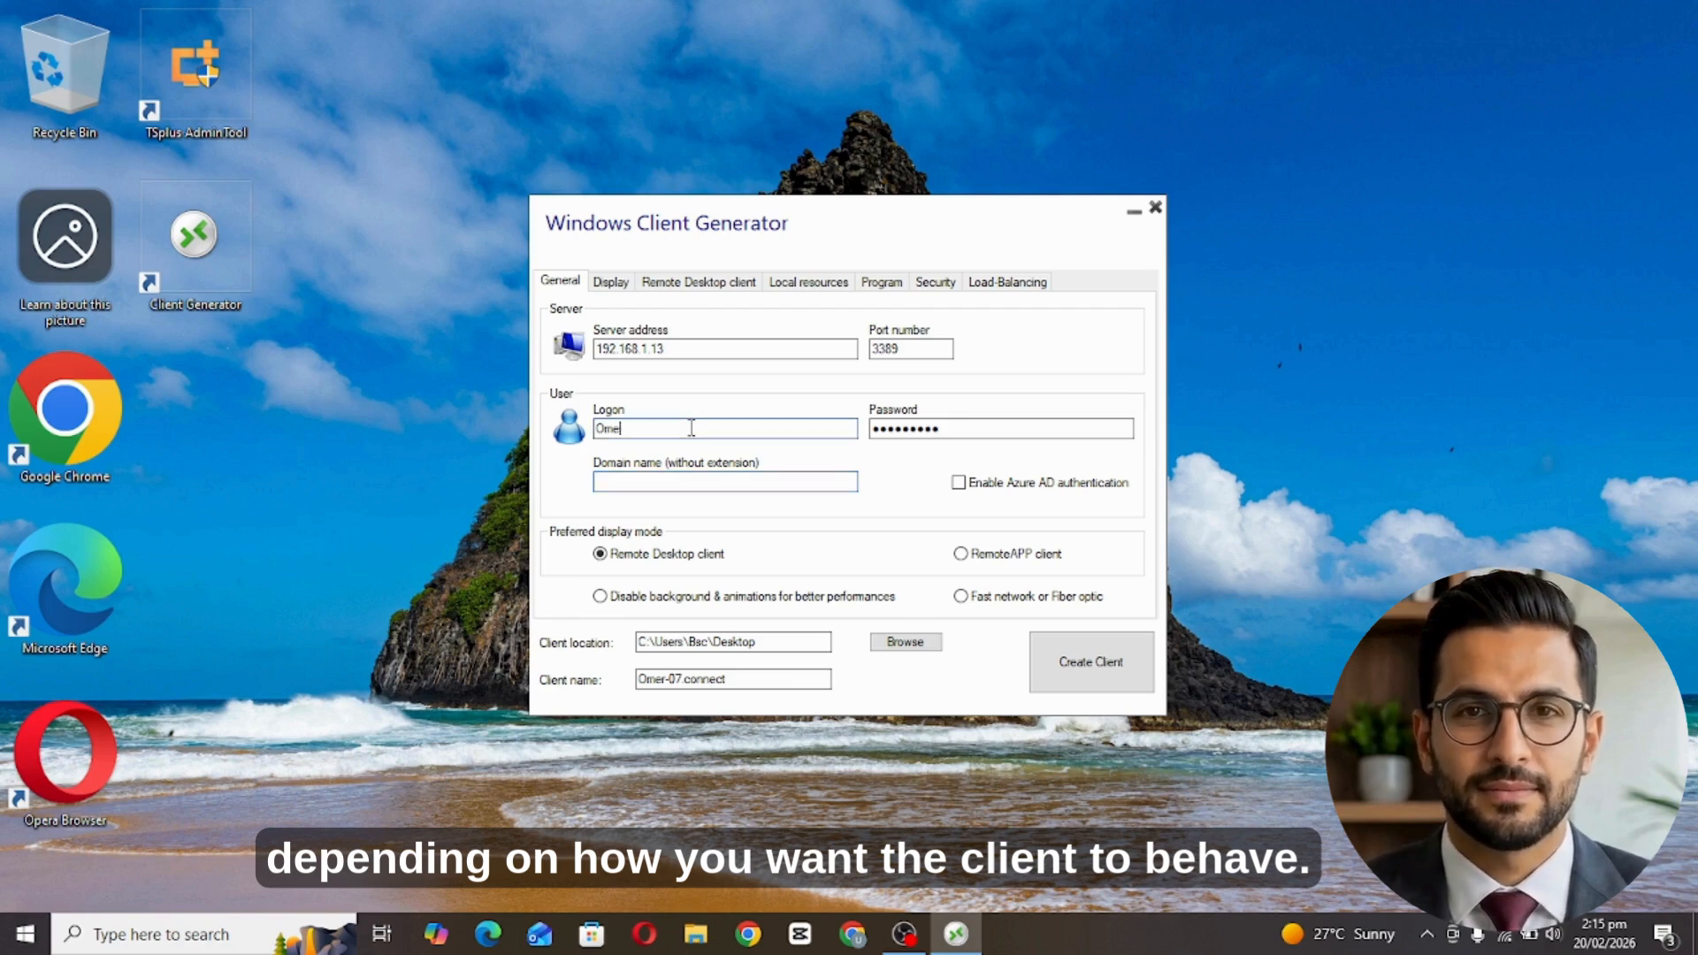
{"action": "key", "text": "BackSpace"}
{"action": "key", "text": "BackSpace"}
{"action": "key", "text": "BackSpace"}
{"action": "type", "text": "no"}
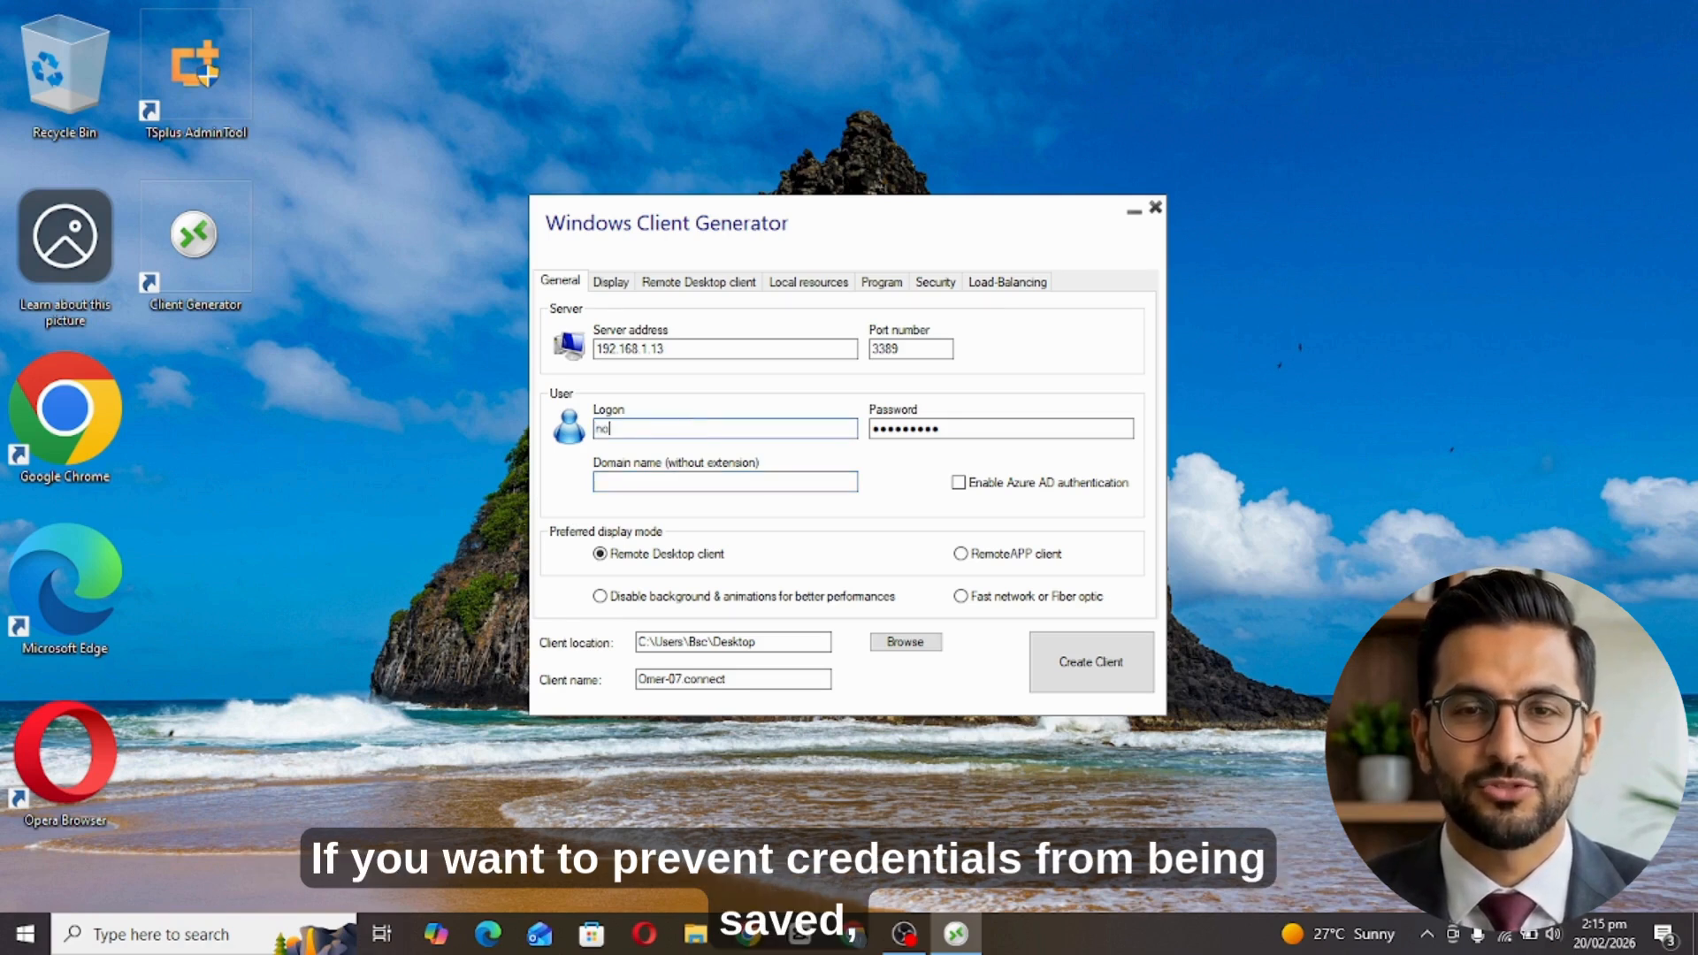
{"action": "type", "text": "savecrede"}
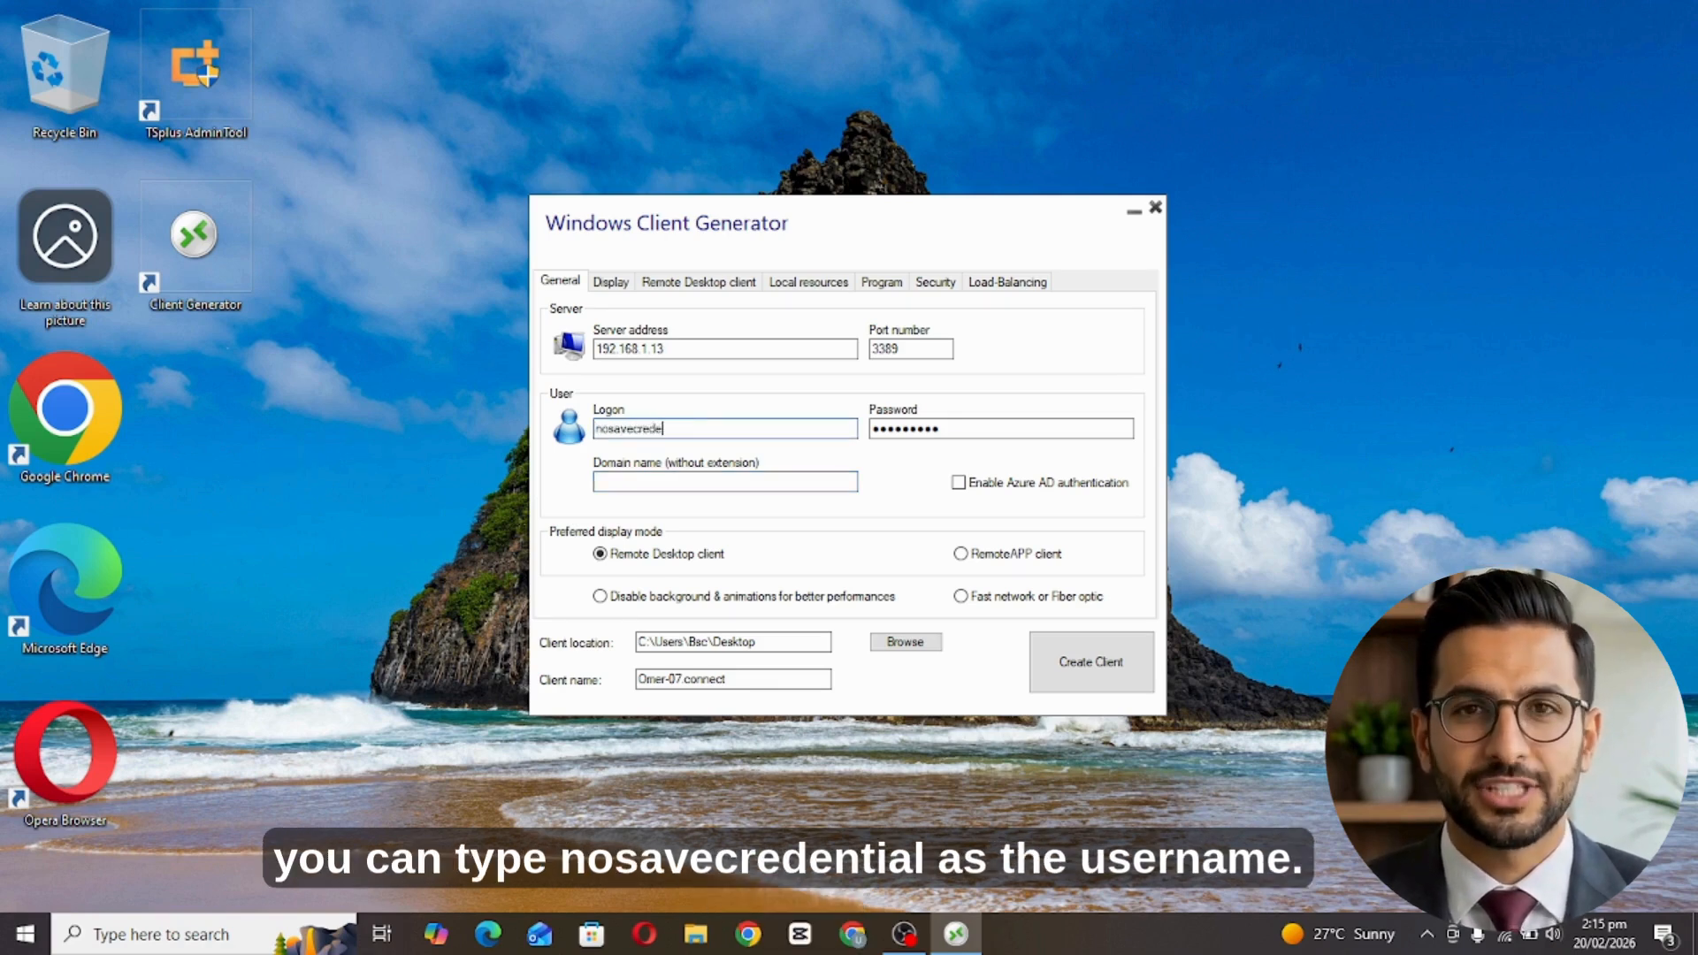
{"action": "type", "text": "ntial"}
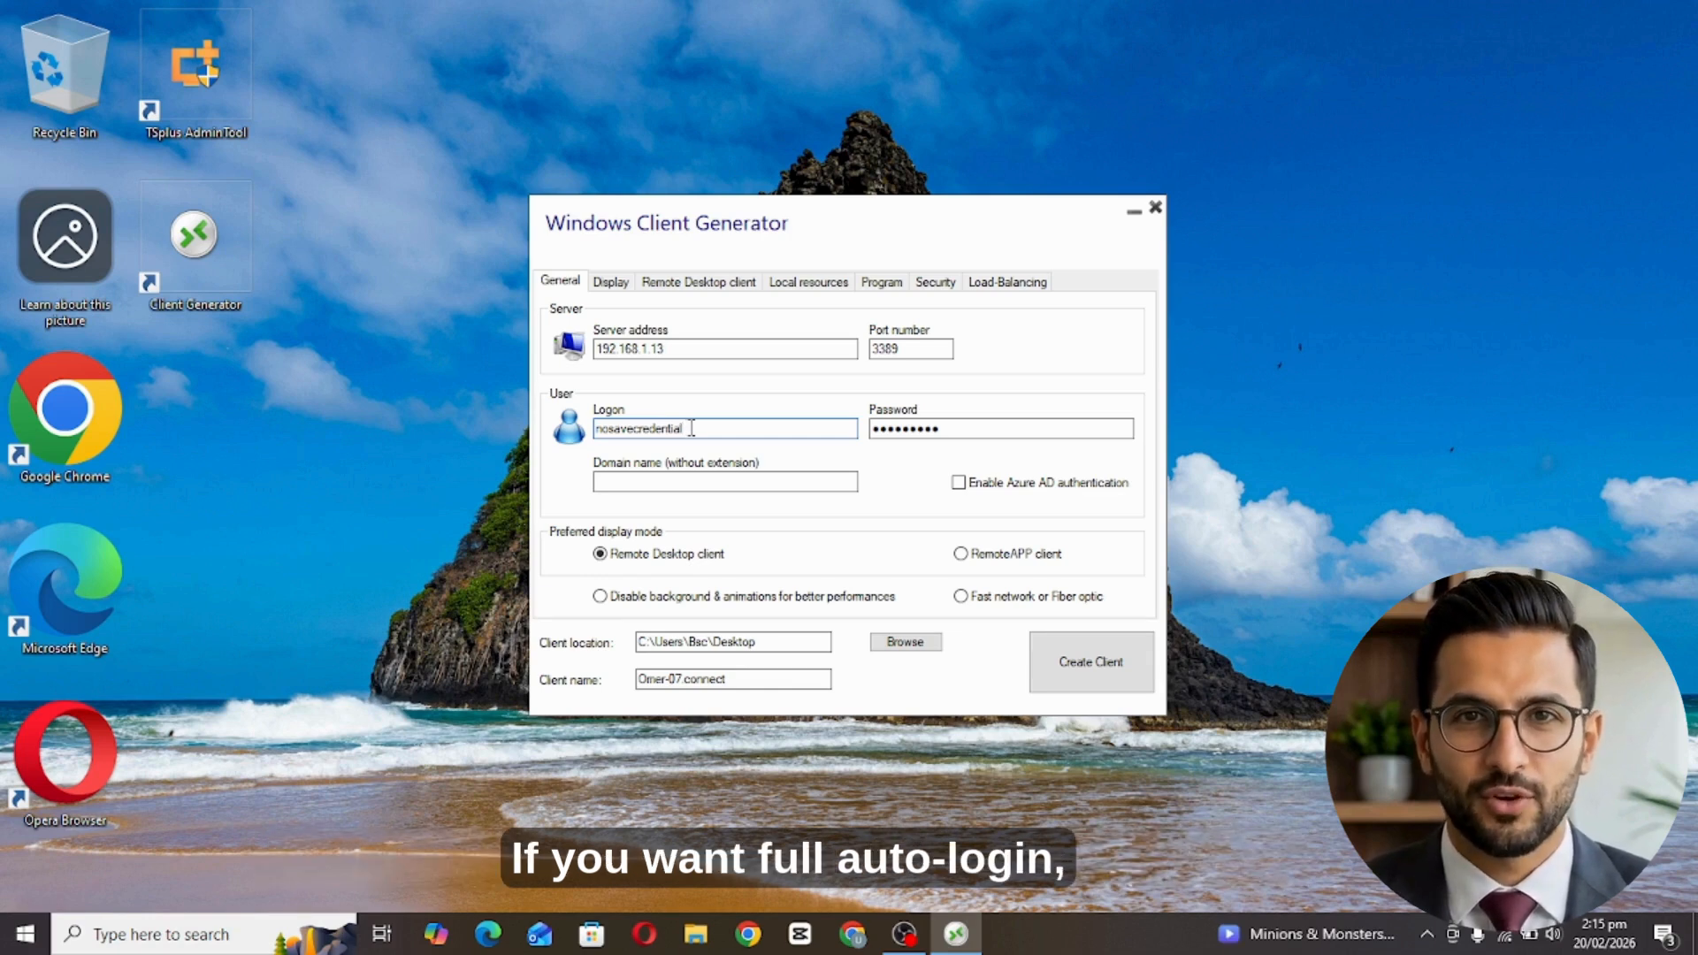
{"action": "key", "text": "BackSpace"}
{"action": "key", "text": "BackSpace"}
{"action": "key", "text": "BackSpace"}
{"action": "key", "text": "BackSpace"}
{"action": "key", "text": "BackSpace"}
{"action": "key", "text": "BackSpace"}
{"action": "key", "text": "BackSpace"}
{"action": "key", "text": "BackSpace"}
{"action": "key", "text": "BackSpace"}
{"action": "key", "text": "BackSpace"}
{"action": "key", "text": "BackSpace"}
{"action": "key", "text": "BackSpace"}
{"action": "key", "text": "BackSpace"}
{"action": "key", "text": "BackSpace"}
{"action": "key", "text": "BackSpace"}
{"action": "key", "text": "BackSpace"}
{"action": "type", "text": "*"}
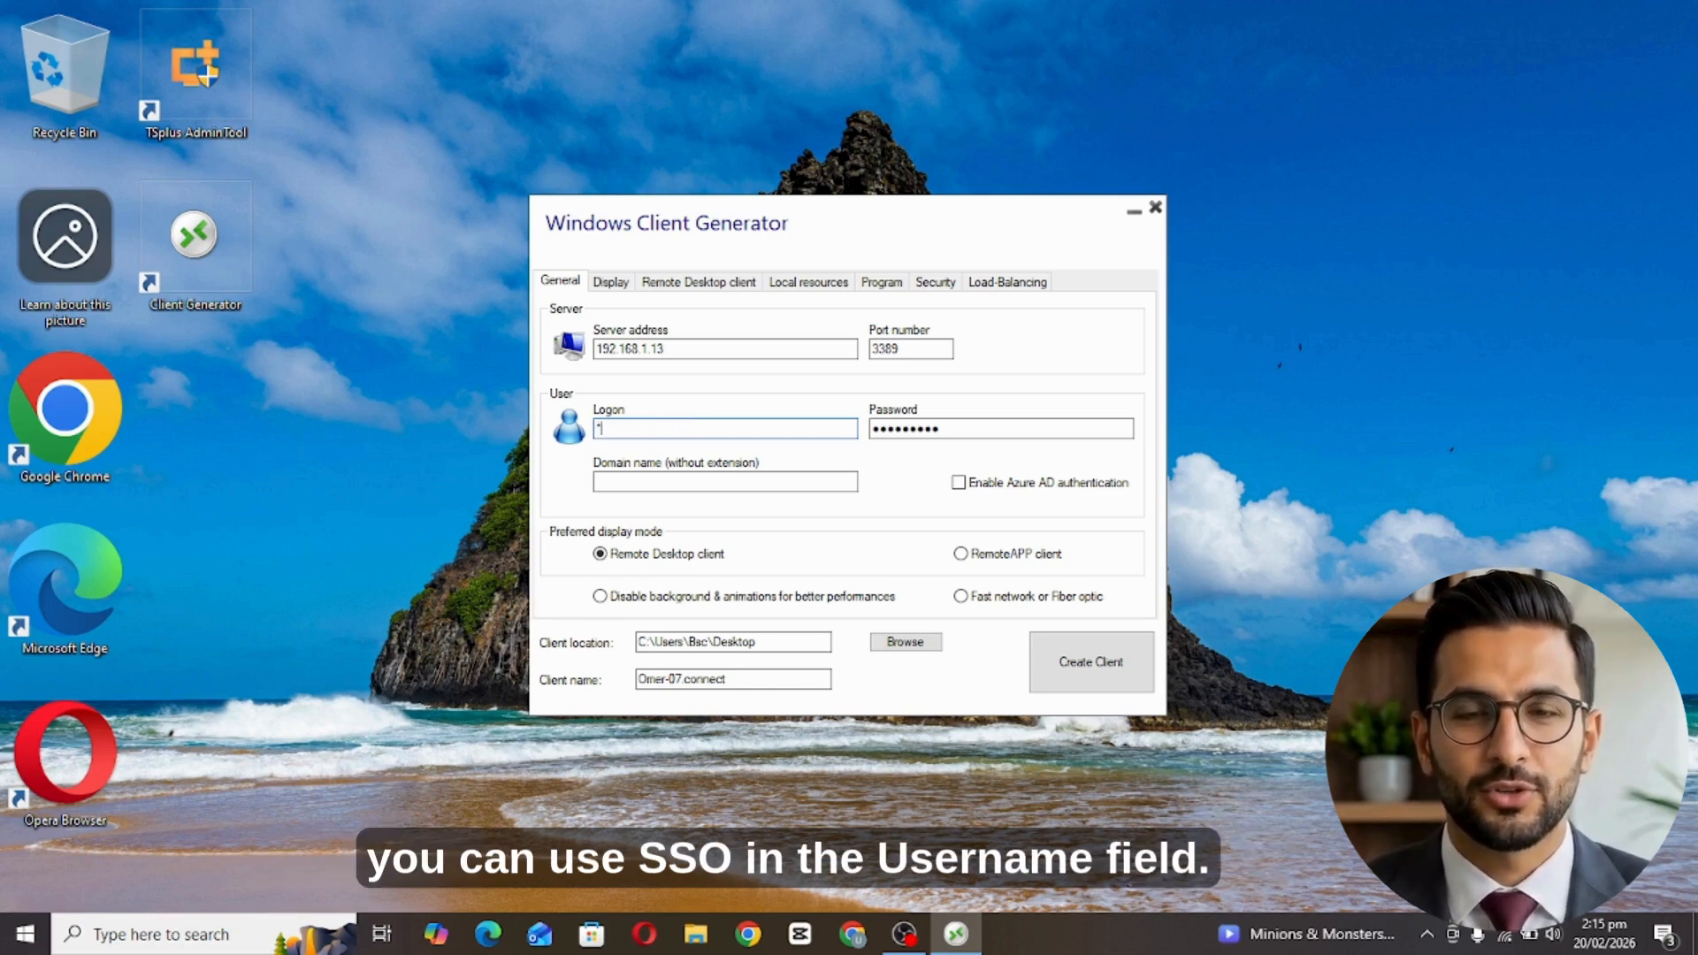
{"action": "type", "text": "SS"}
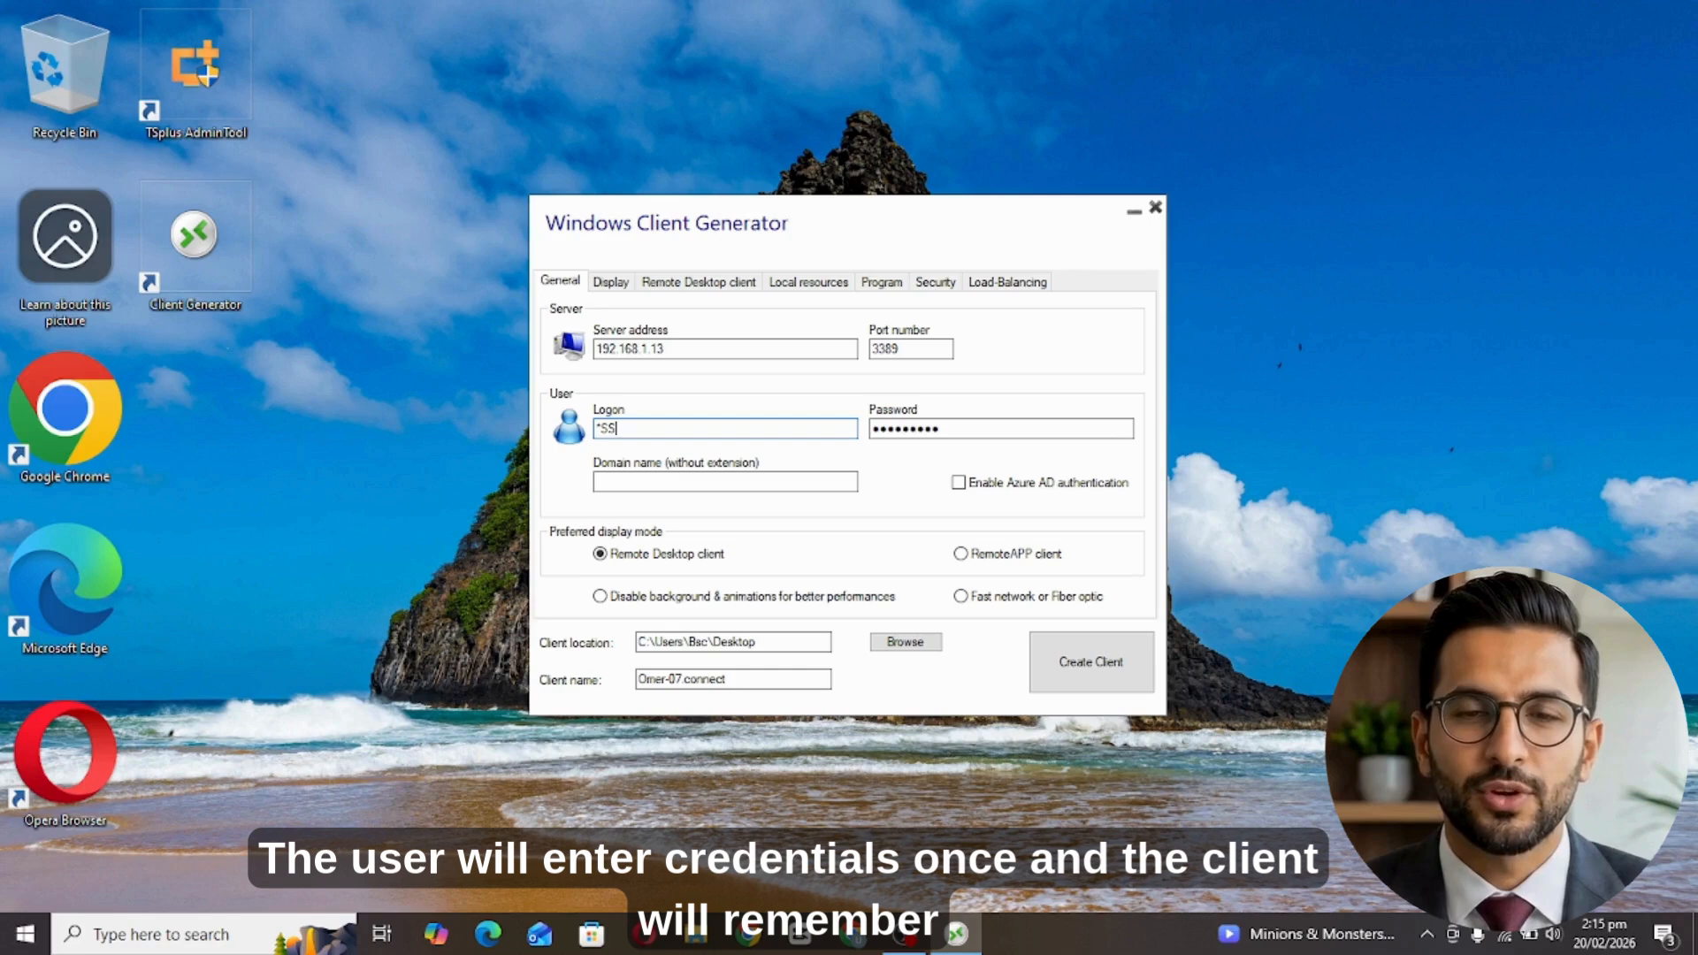
{"action": "type", "text": "O"}
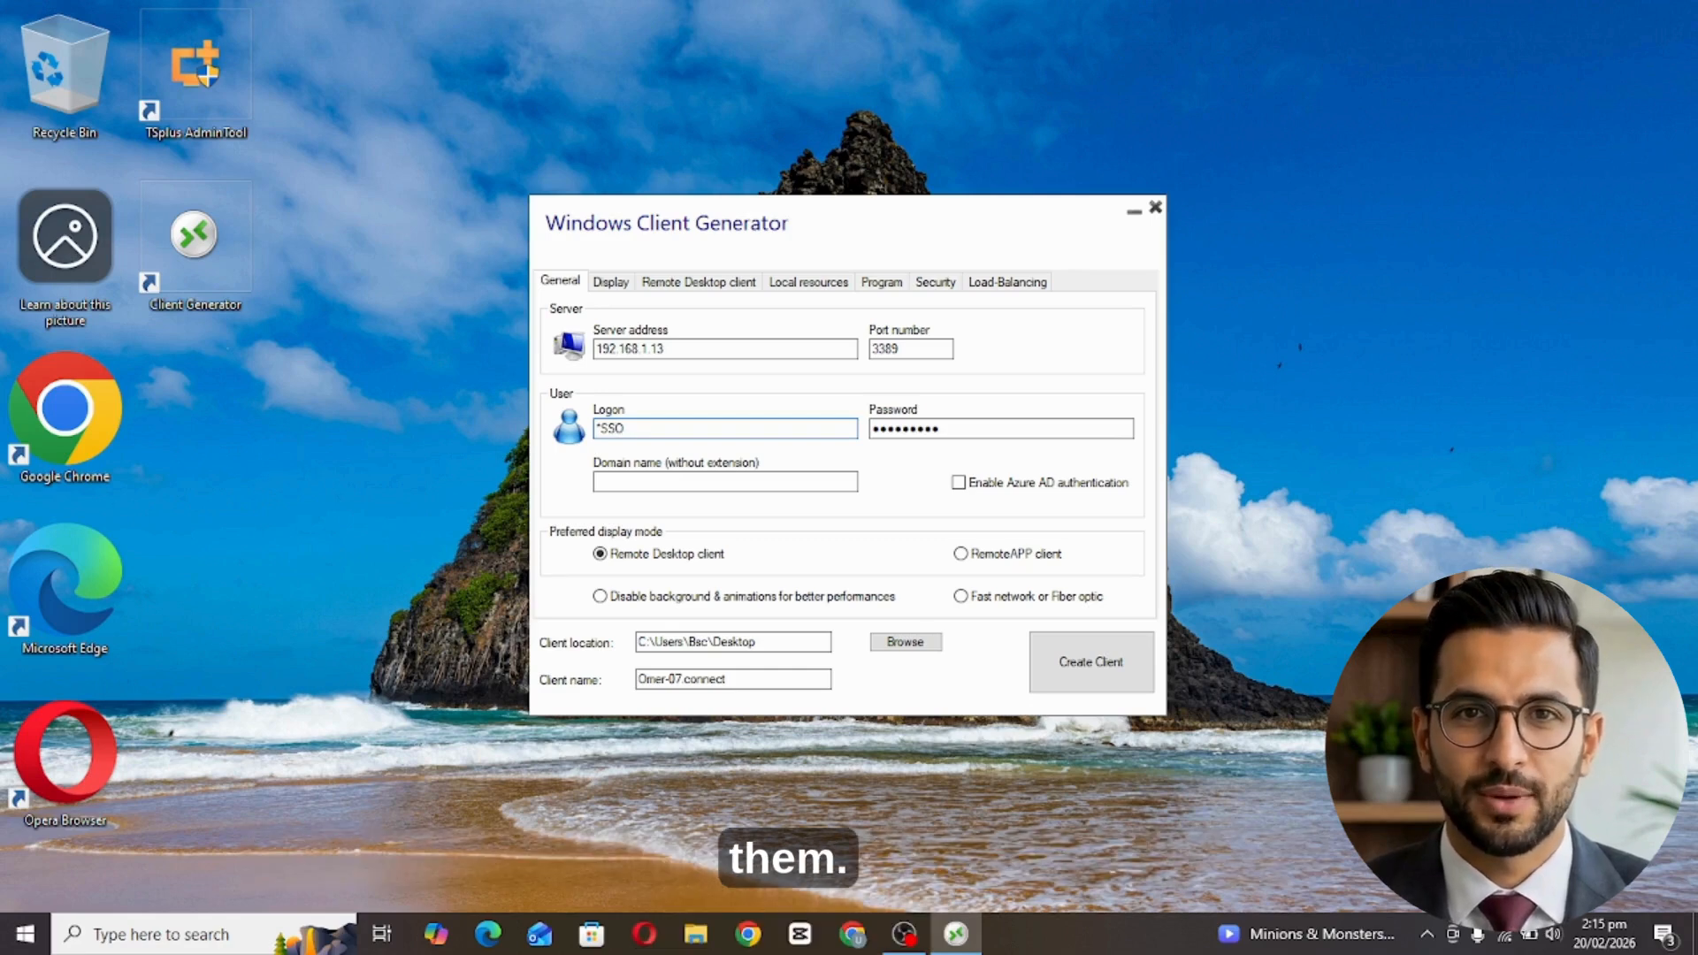
{"action": "key", "text": "ctrl+a"}
{"action": "key", "text": "BackSpace"}
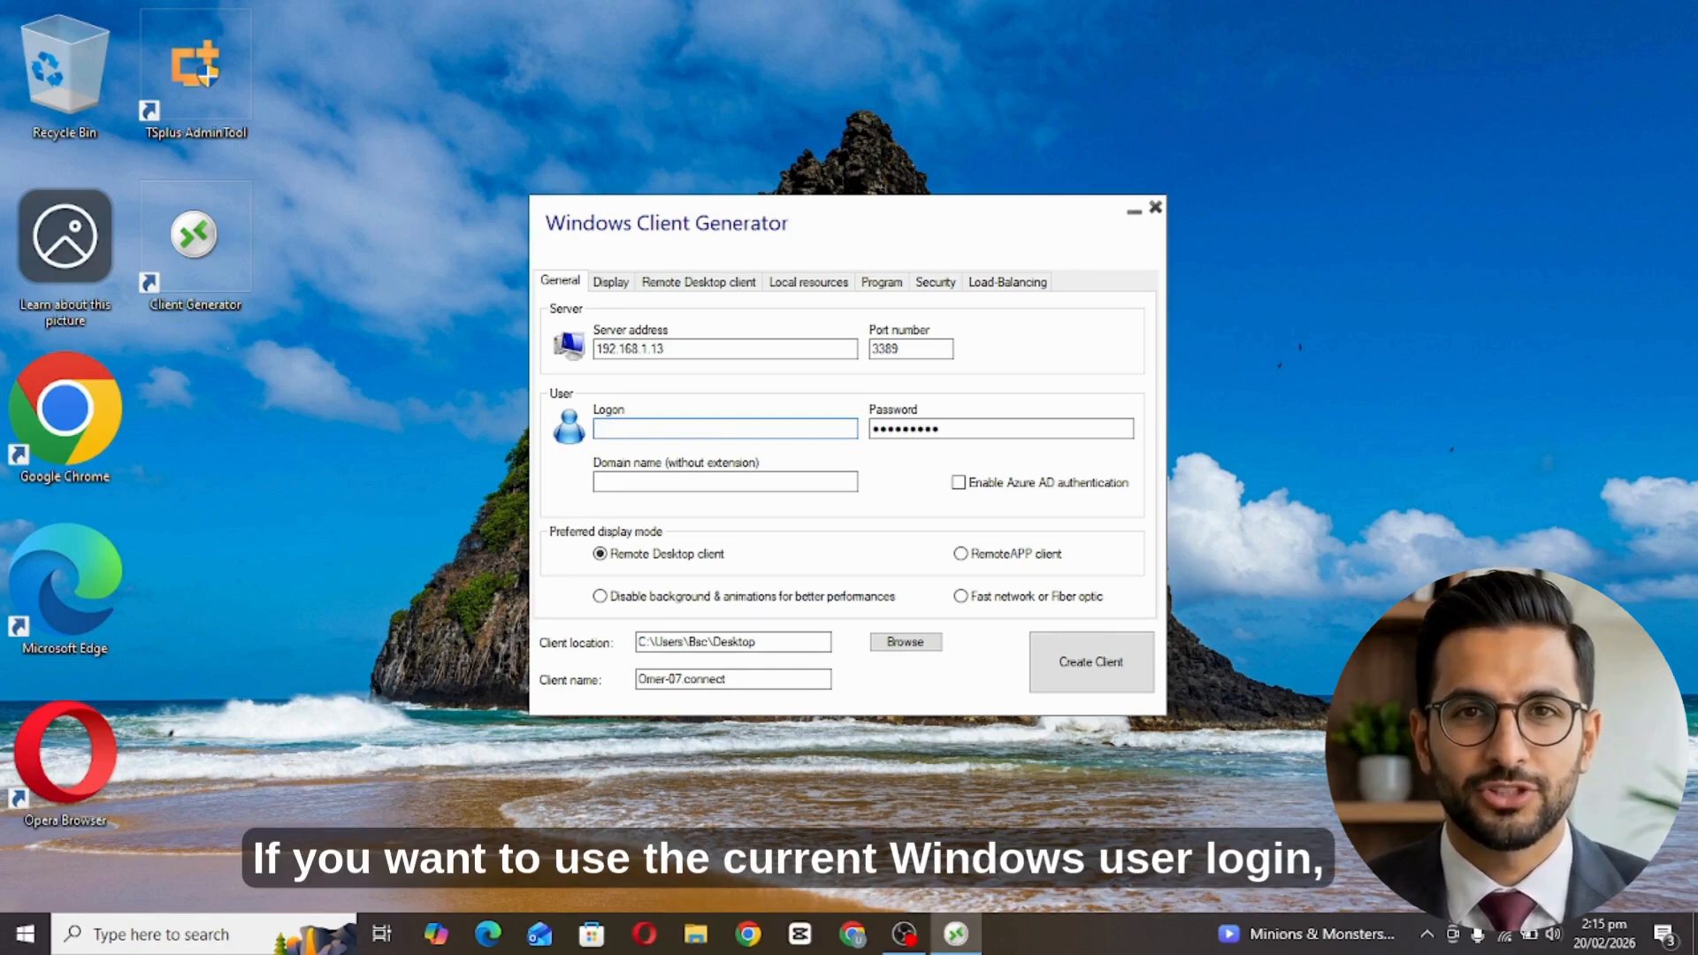
{"action": "type", "text": "%"}
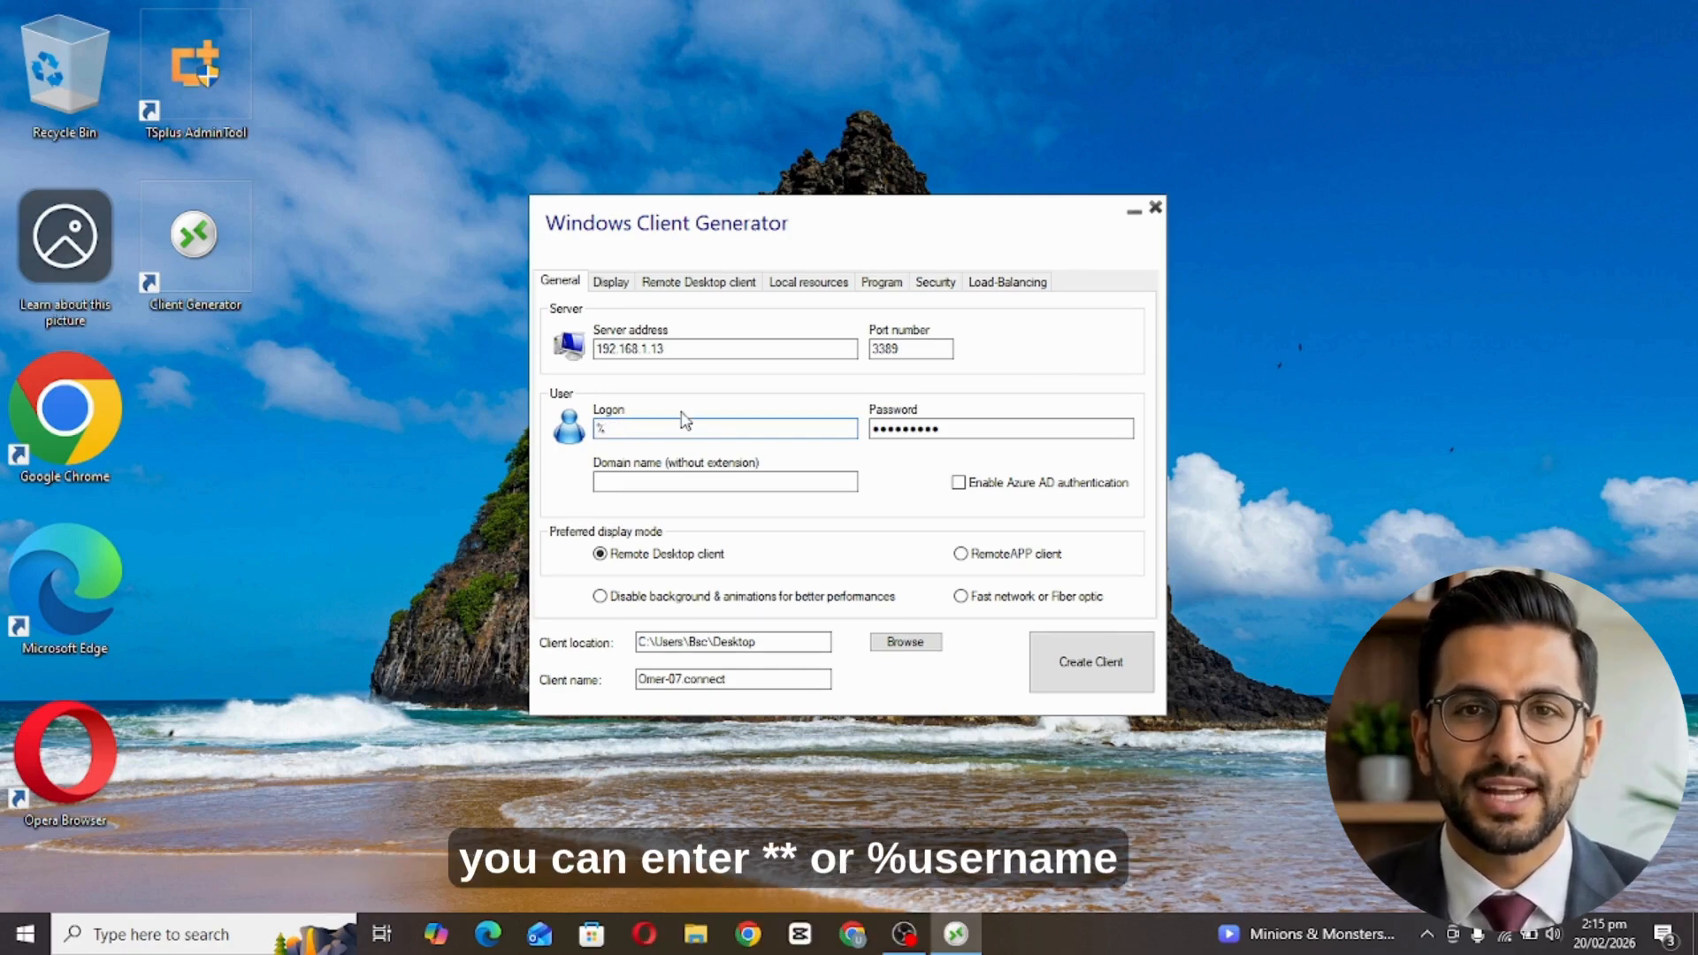
{"action": "type", "text": "USERNAME%"}
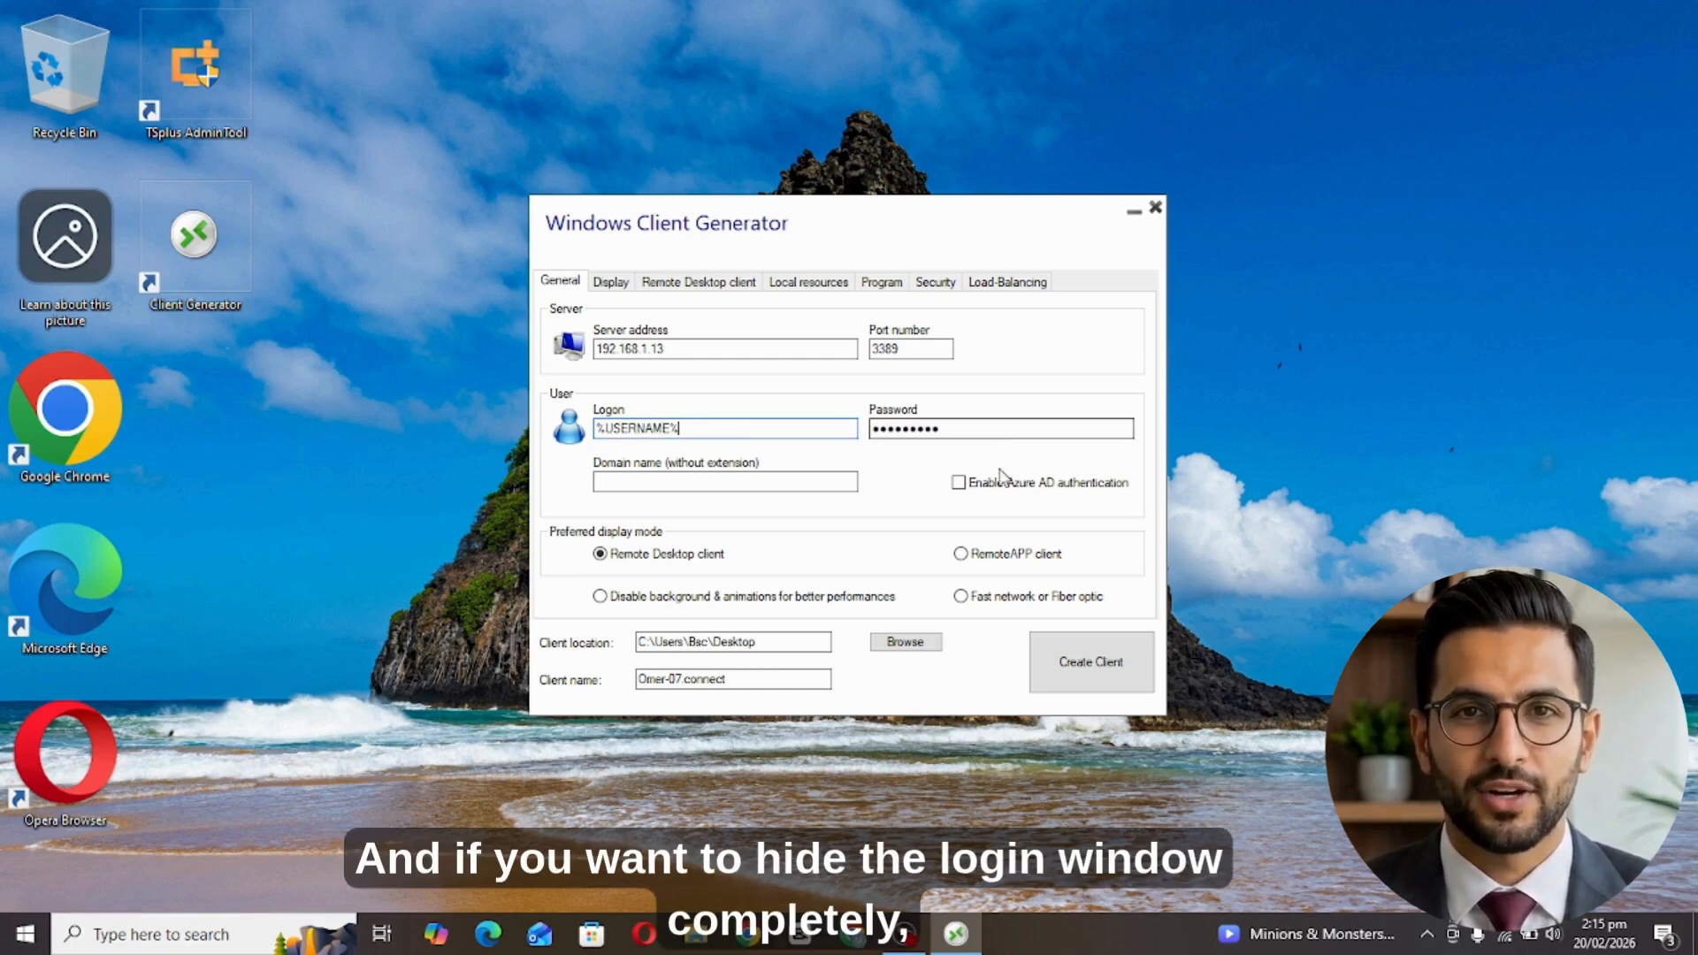
{"action": "key", "text": "ctrl+a"}
{"action": "key", "text": "BackSpace"}
Replace the password with the keyword nopassword.
{"action": "left_click", "coordinate": [958, 428]}
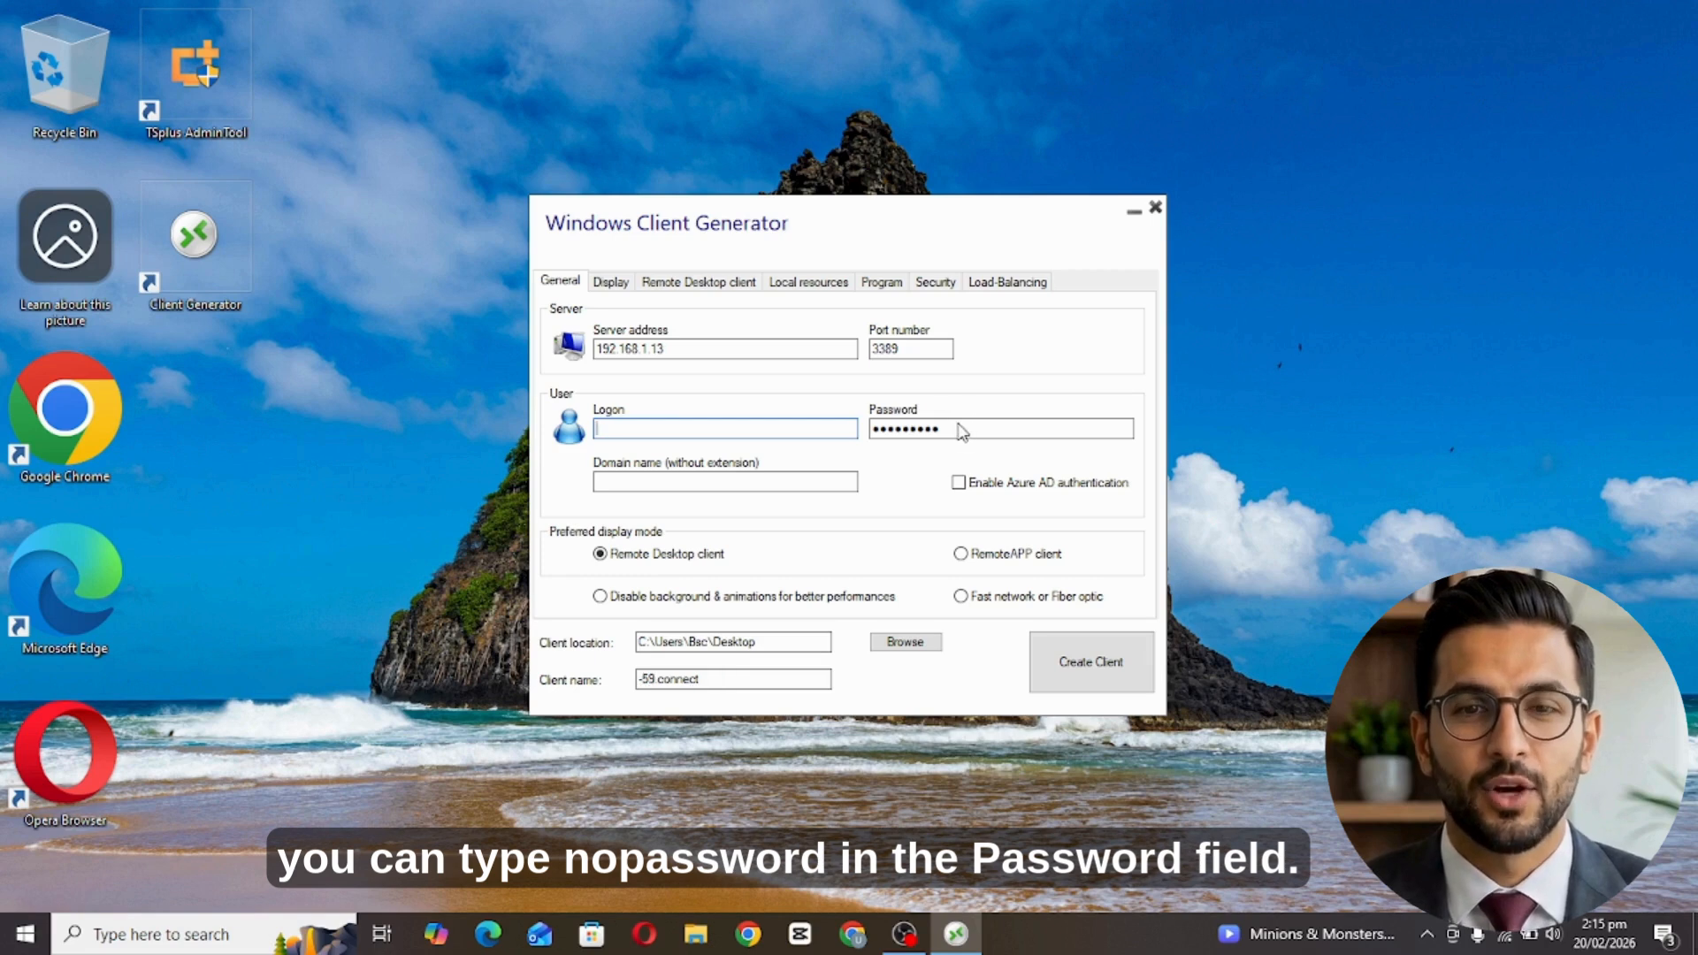
{"action": "key", "text": "ctrl+a"}
{"action": "key", "text": "BackSpace"}
{"action": "type", "text": "no"}
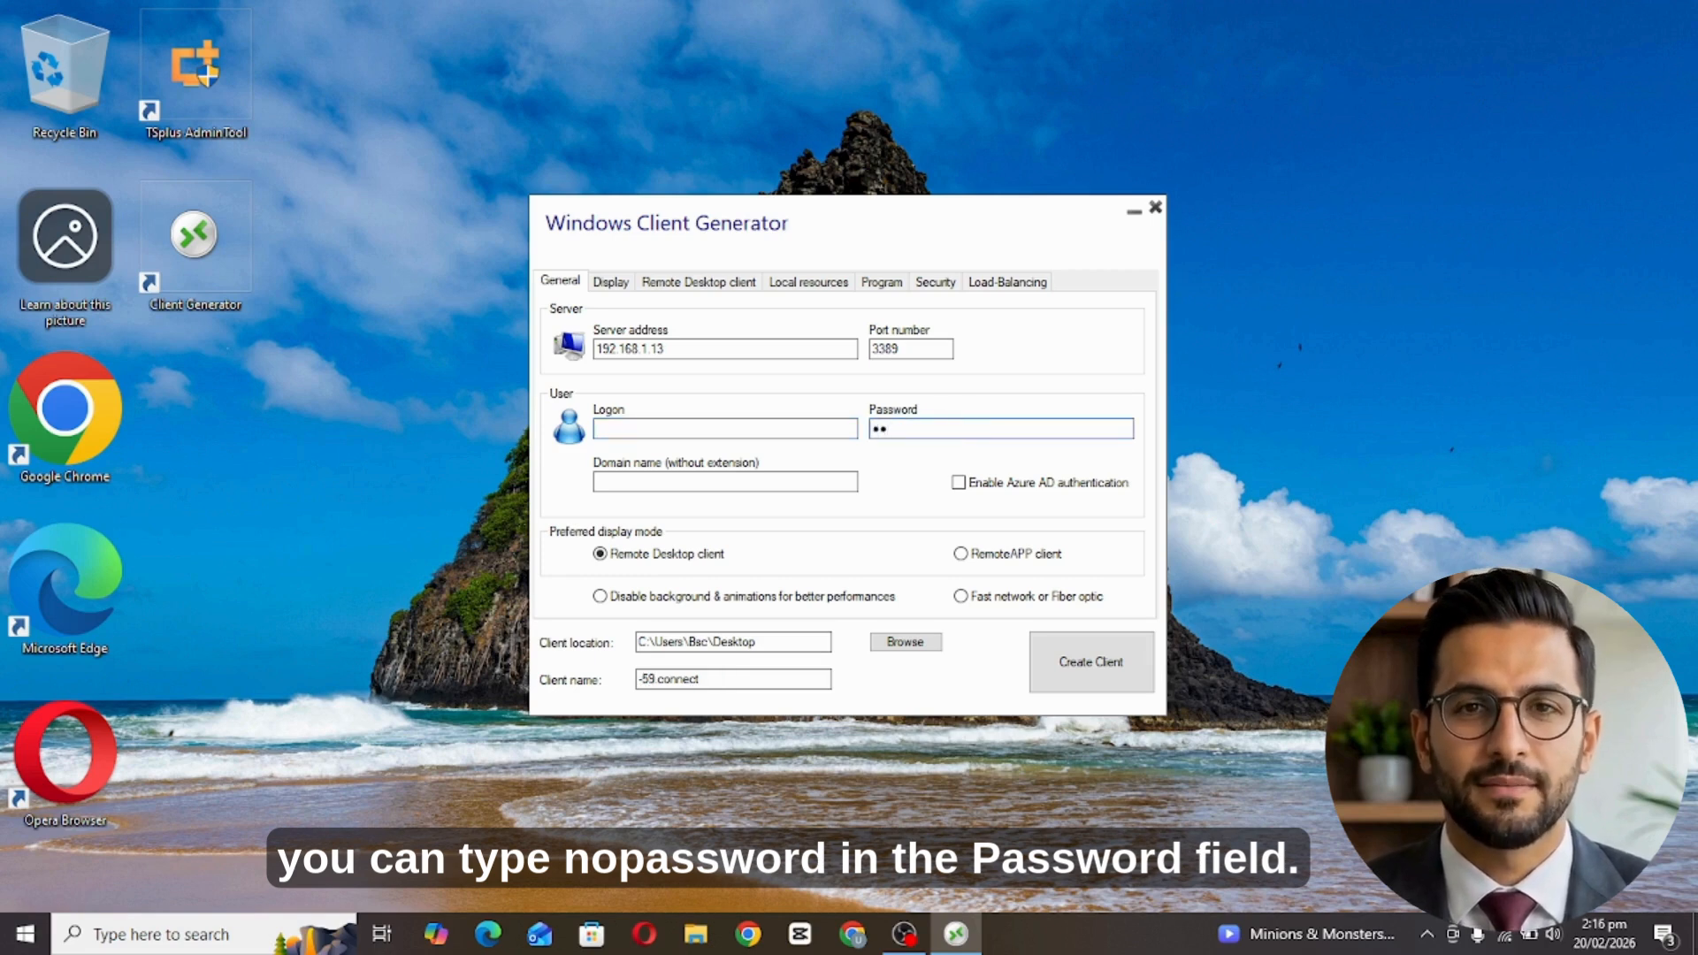
{"action": "type", "text": "password"}
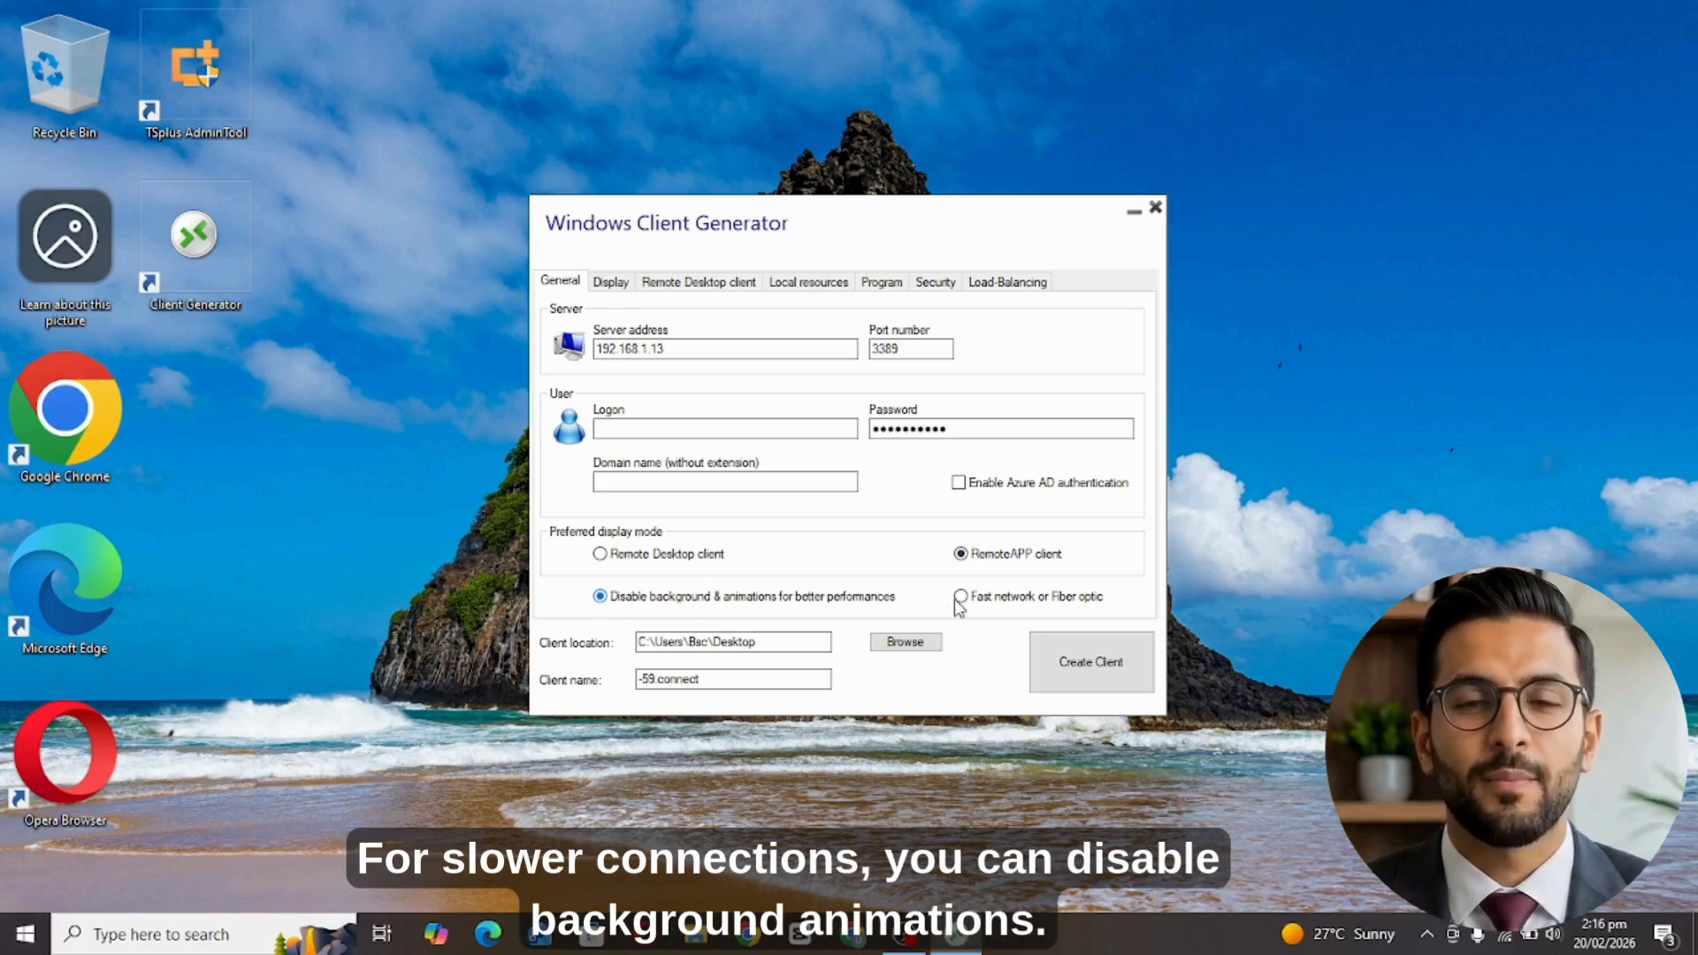
Choose the Fast network or Fiber optic setting for the RemoteAPP client.
{"action": "left_click", "coordinate": [990, 598]}
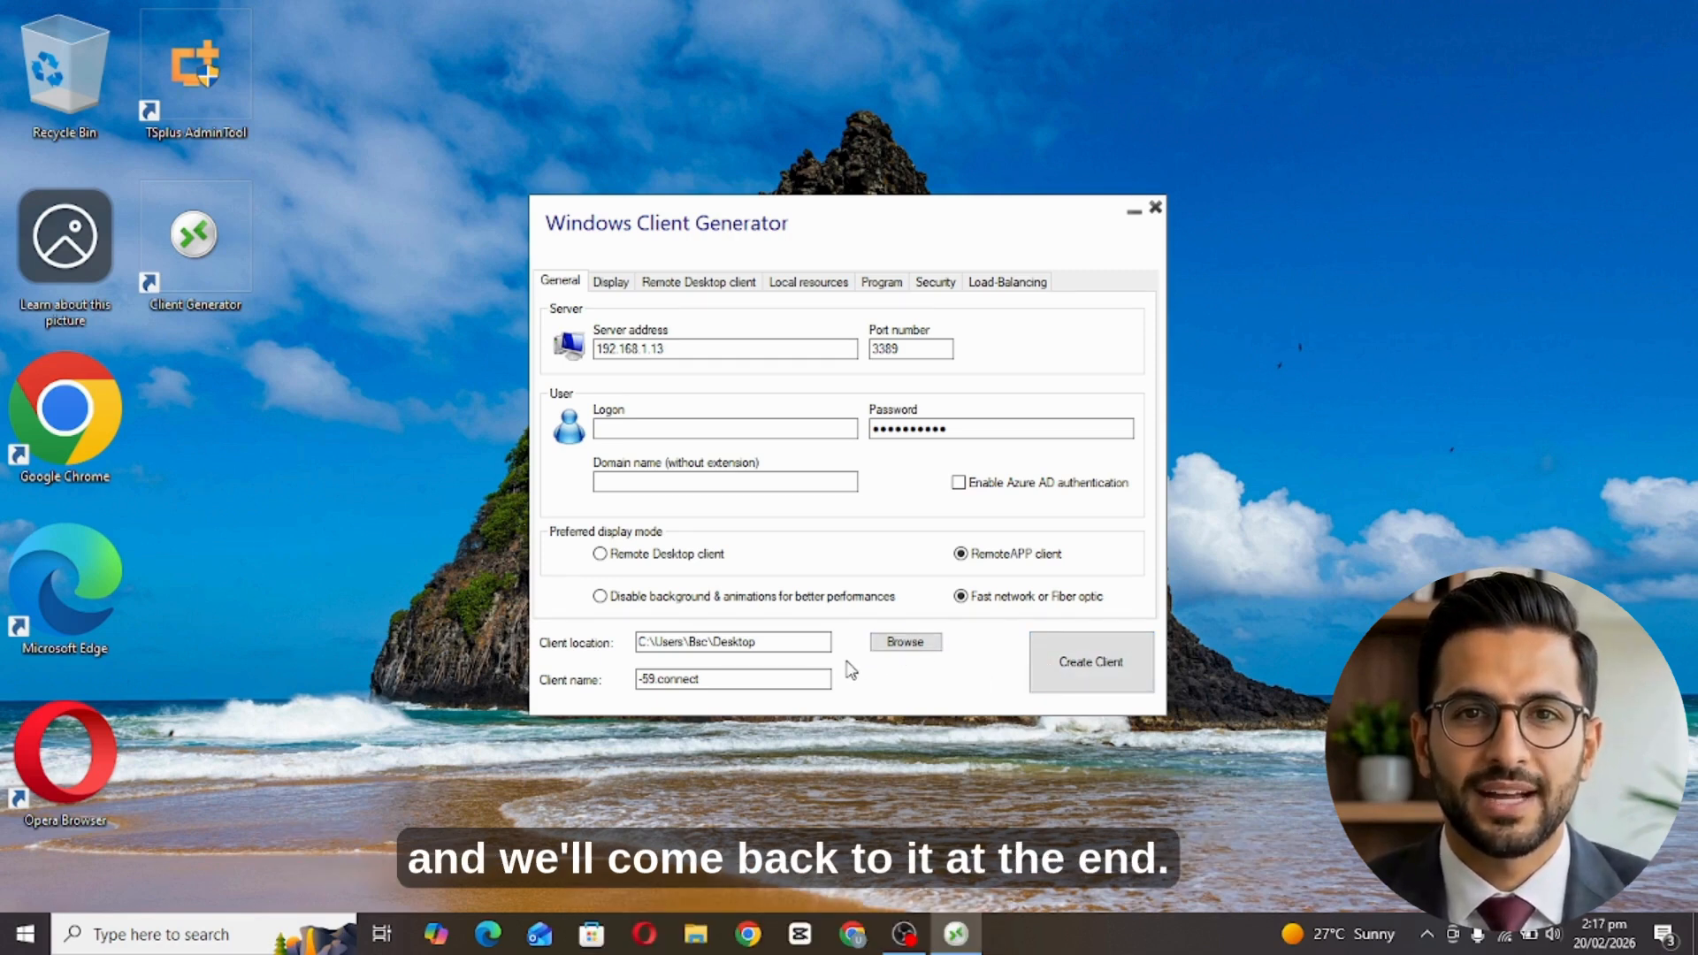
Set 32-bit colour and enable shortcut keys, leaving dual-screen and span off.
{"action": "left_click", "coordinate": [612, 282]}
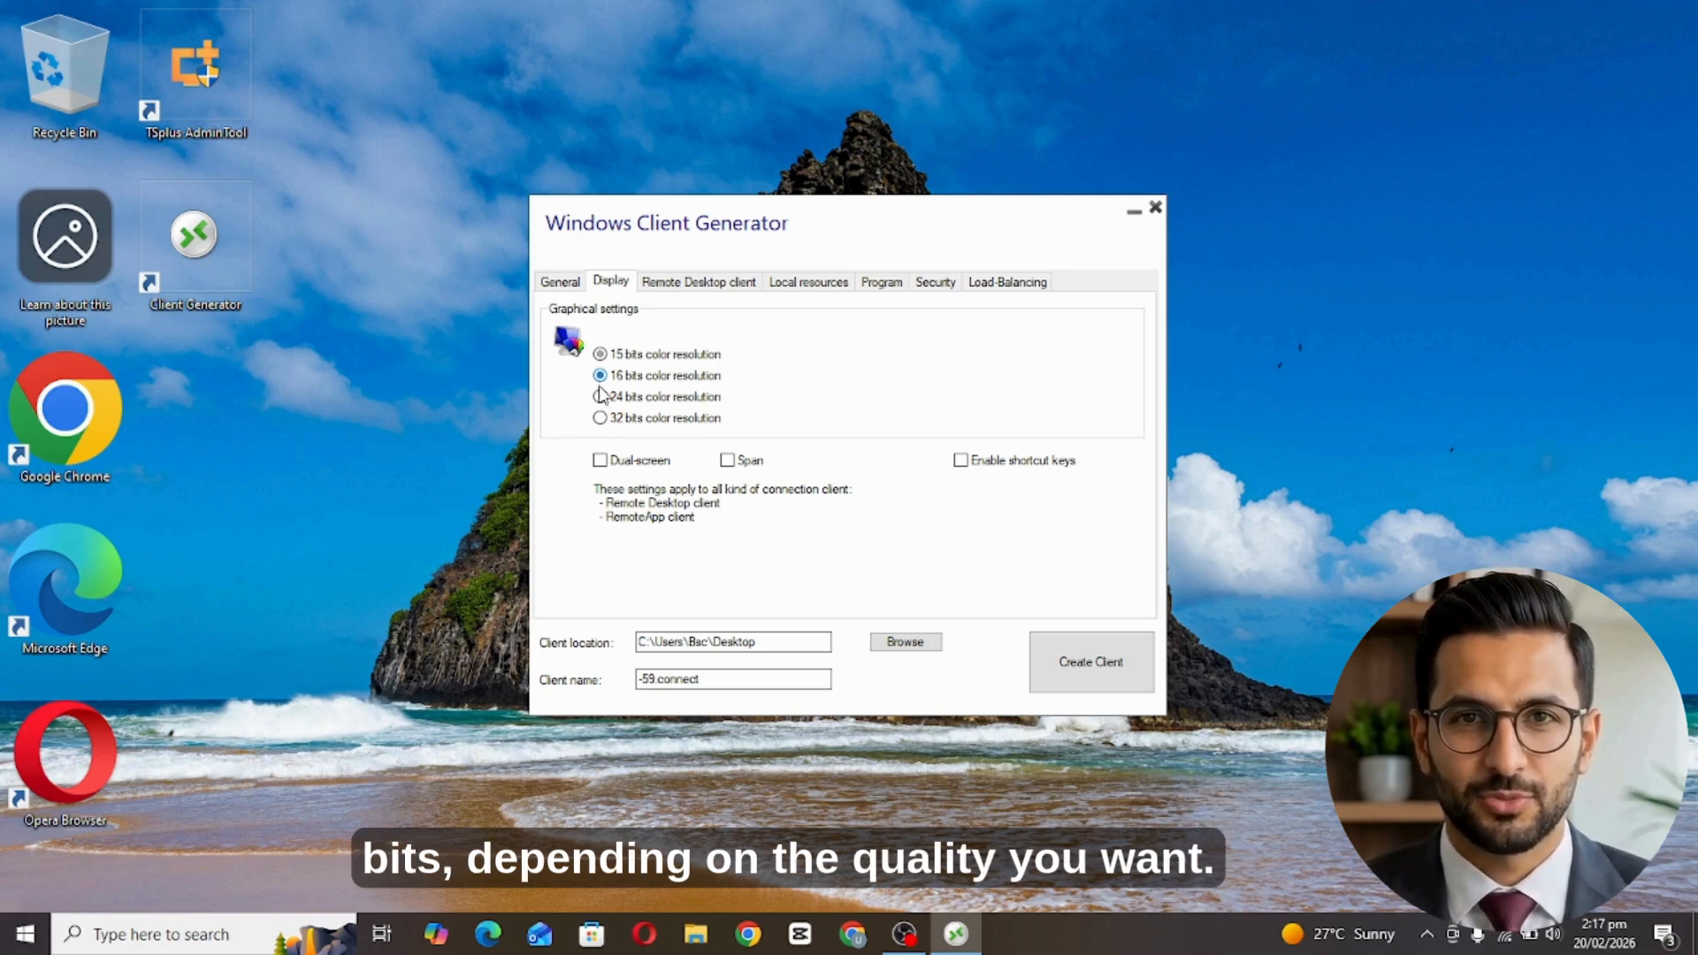
{"action": "left_click", "coordinate": [600, 418]}
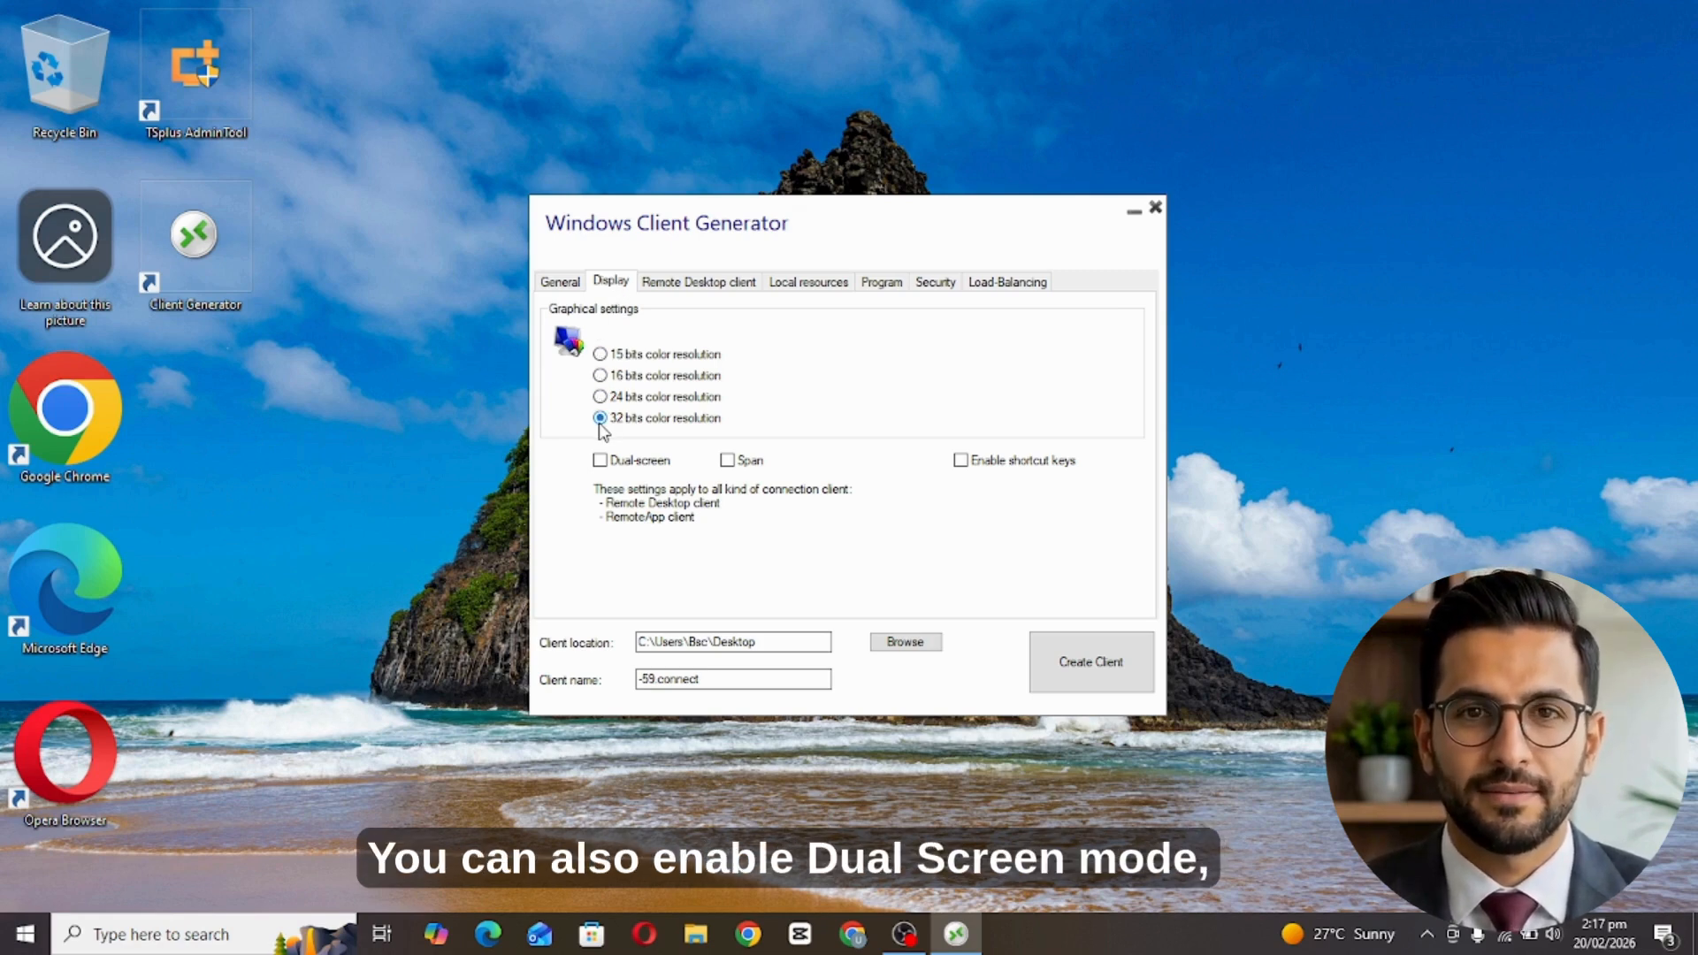
{"action": "left_click", "coordinate": [600, 461]}
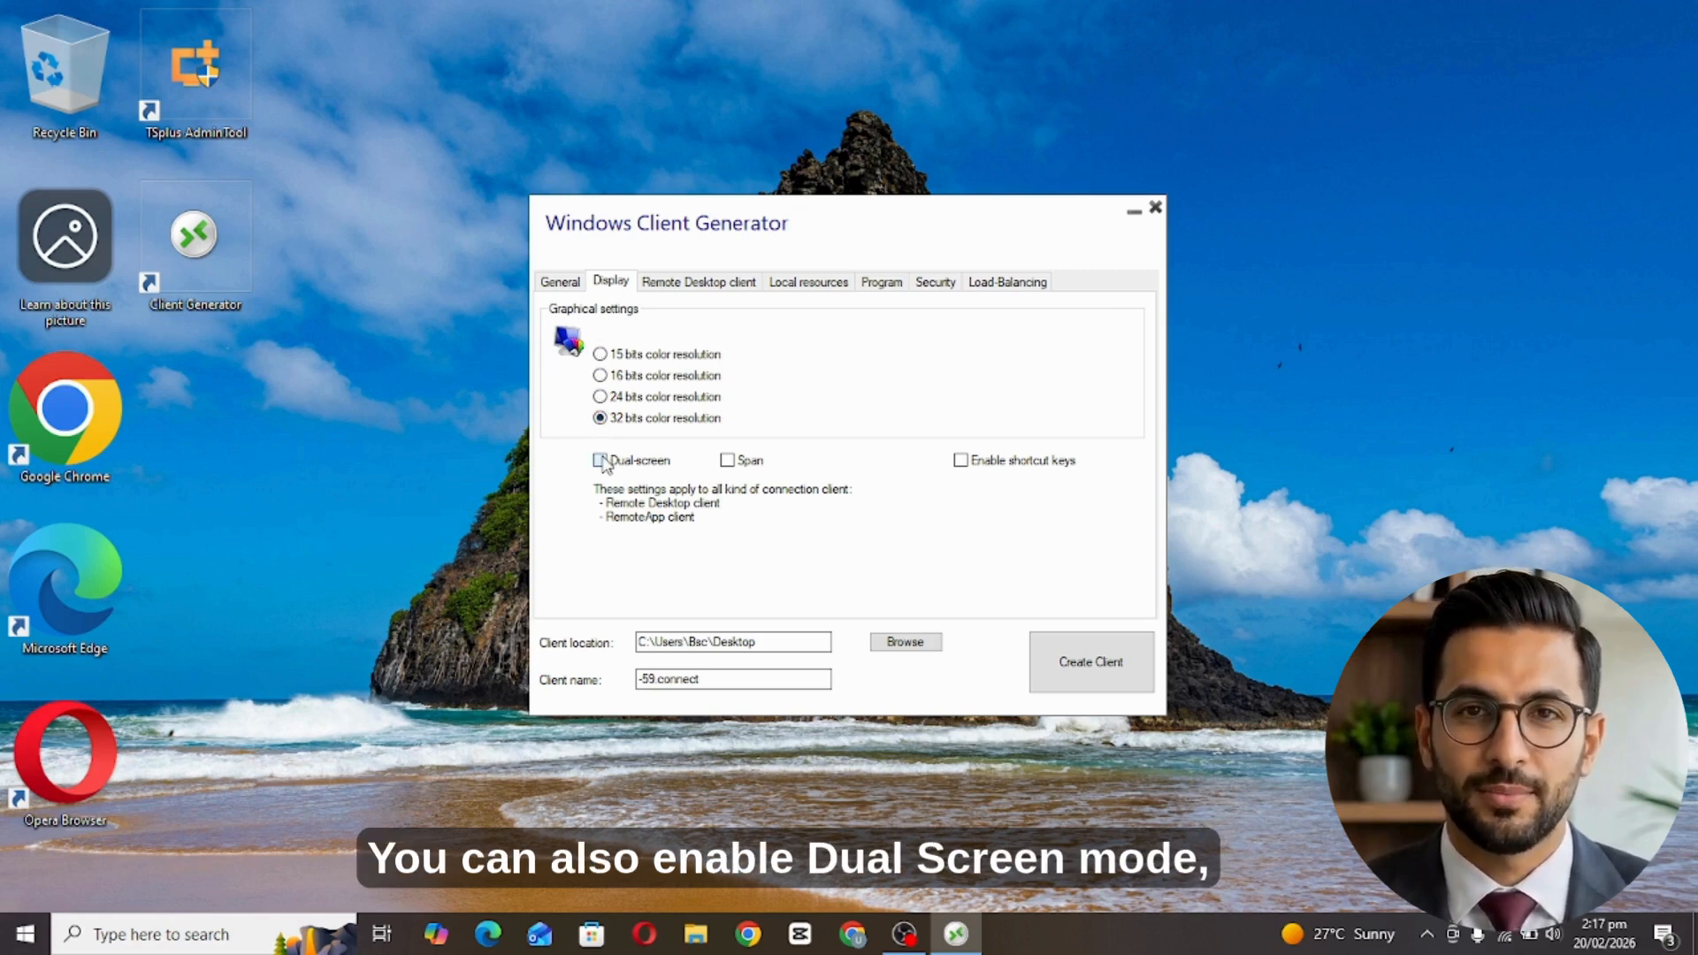
{"action": "left_click", "coordinate": [727, 461]}
{"action": "left_click", "coordinate": [602, 461]}
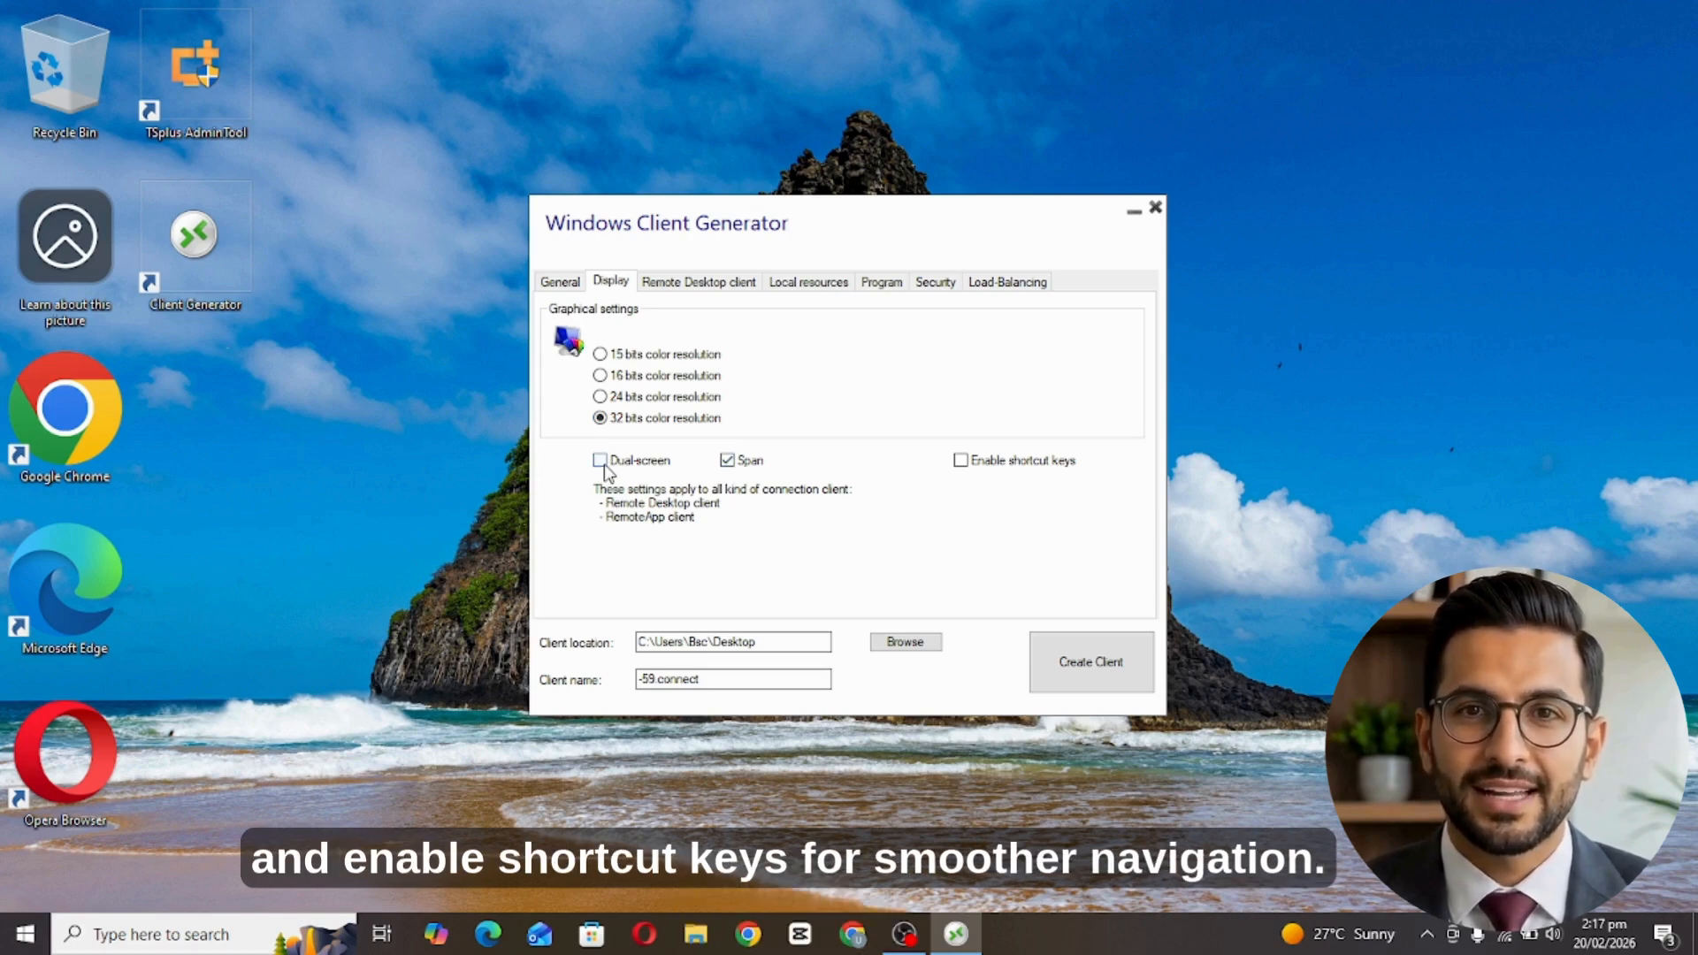
{"action": "left_click", "coordinate": [729, 461]}
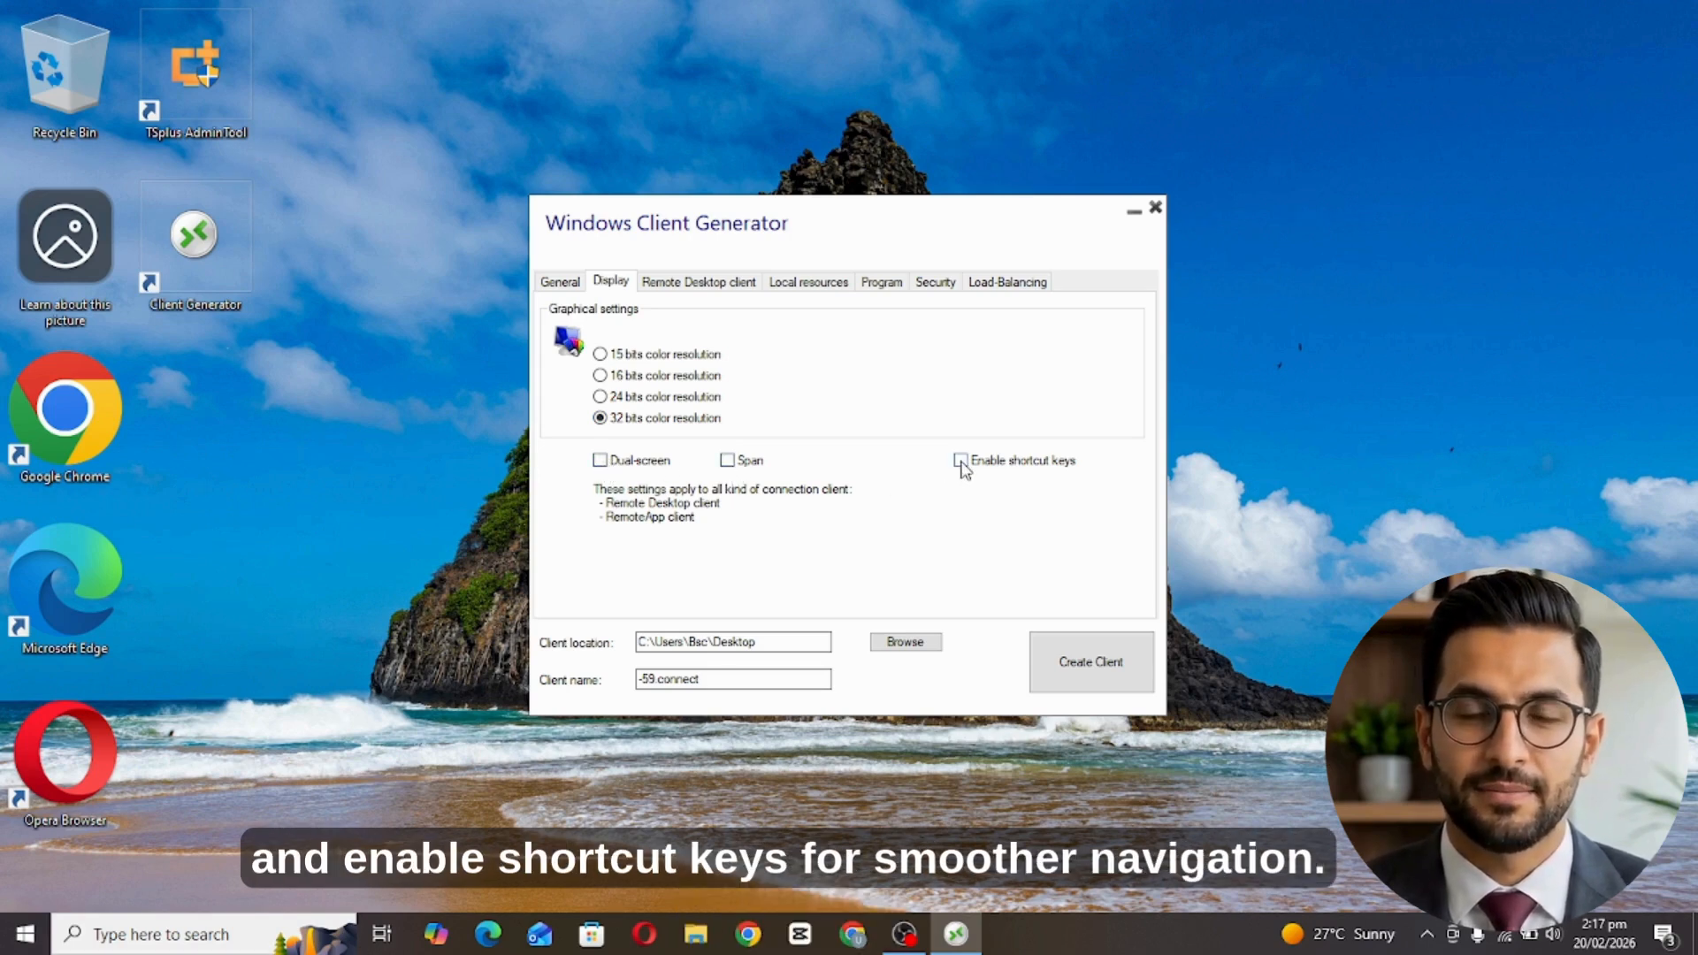
{"action": "left_click", "coordinate": [961, 461]}
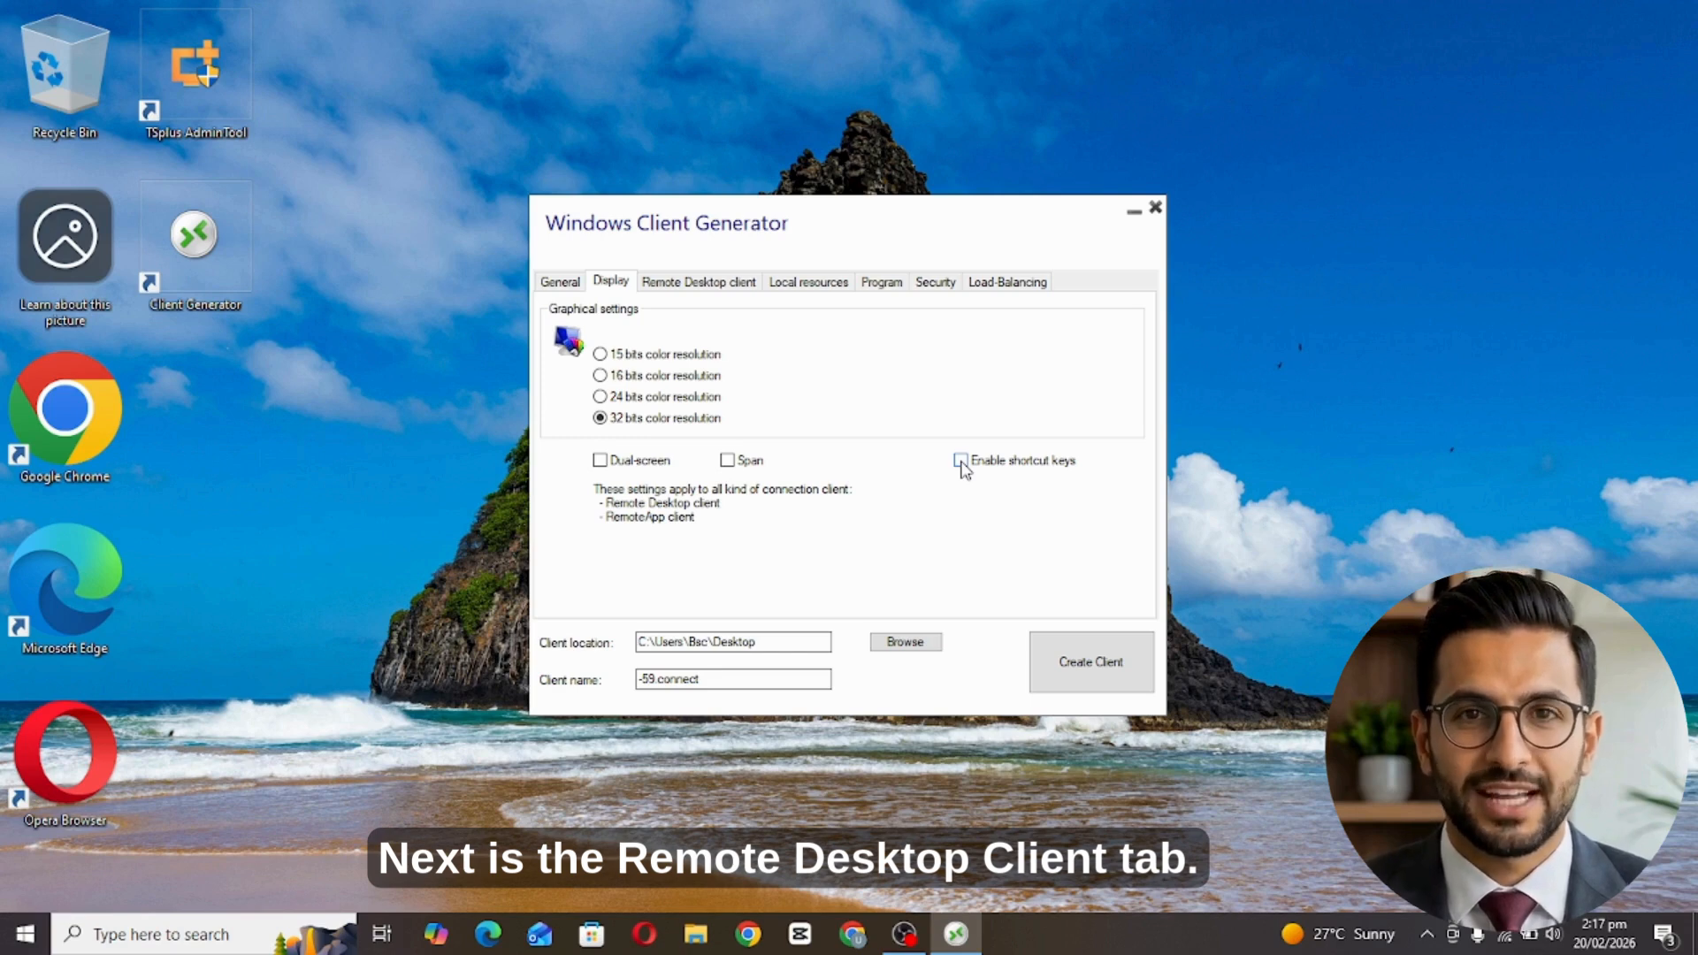
{"action": "left_click", "coordinate": [707, 283]}
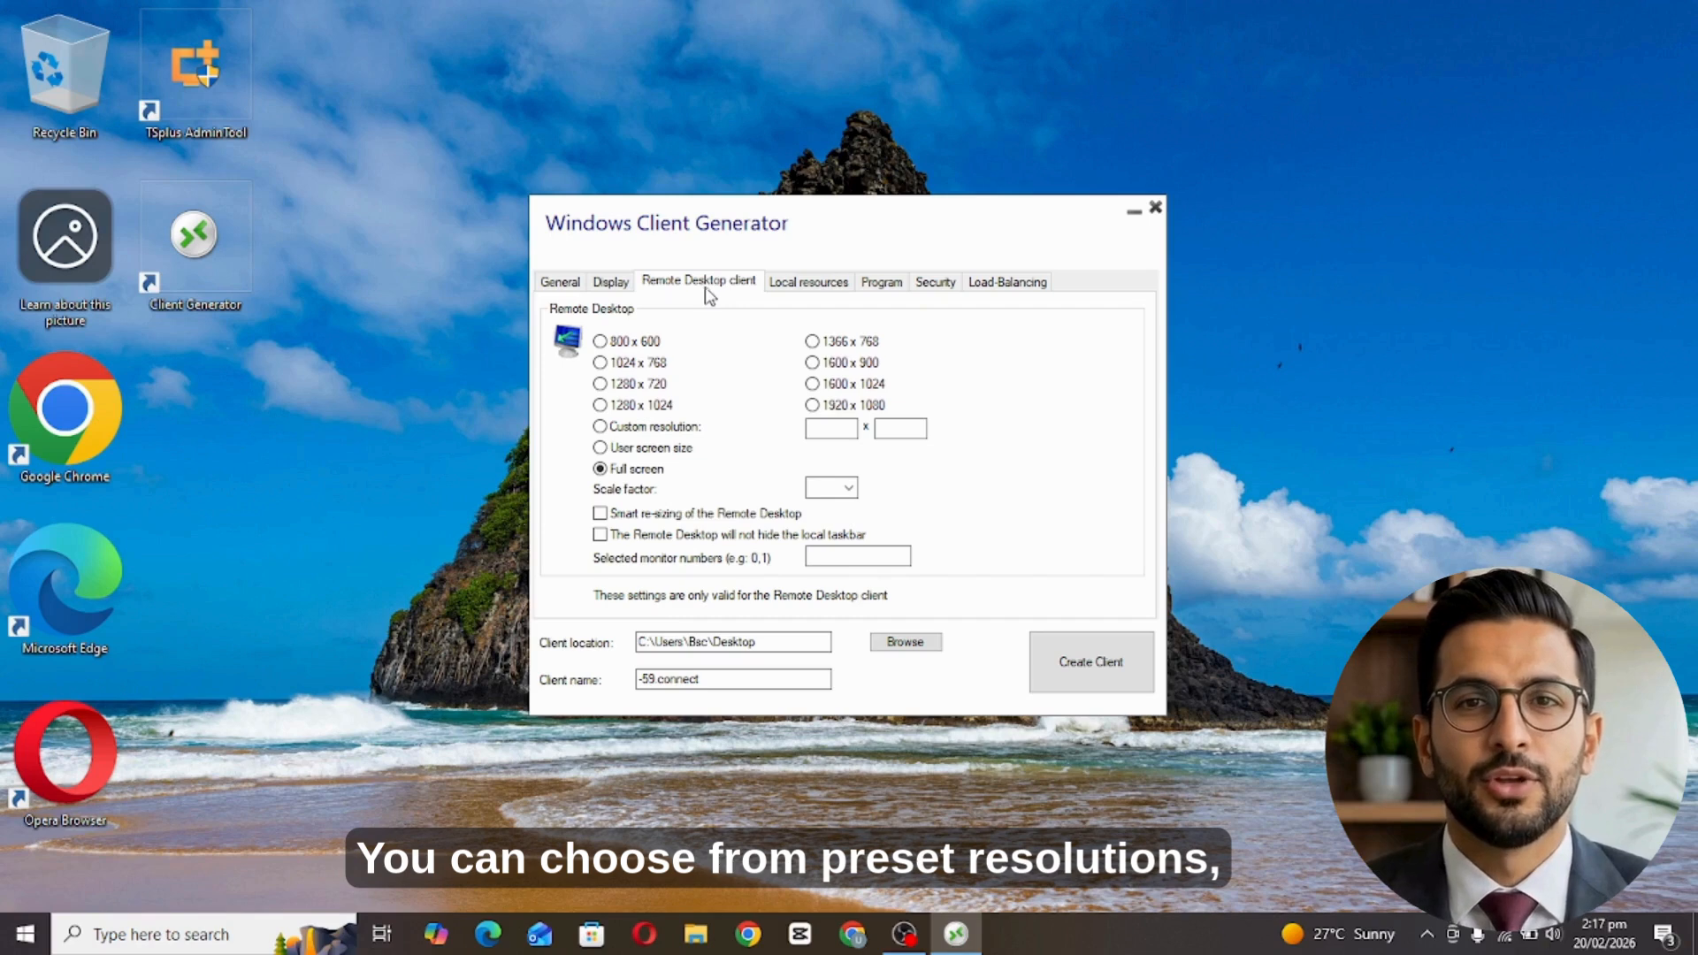
Try the resolution presets, scale factor and taskbar options, enabling smart re-sizing.
{"action": "left_click", "coordinate": [601, 365]}
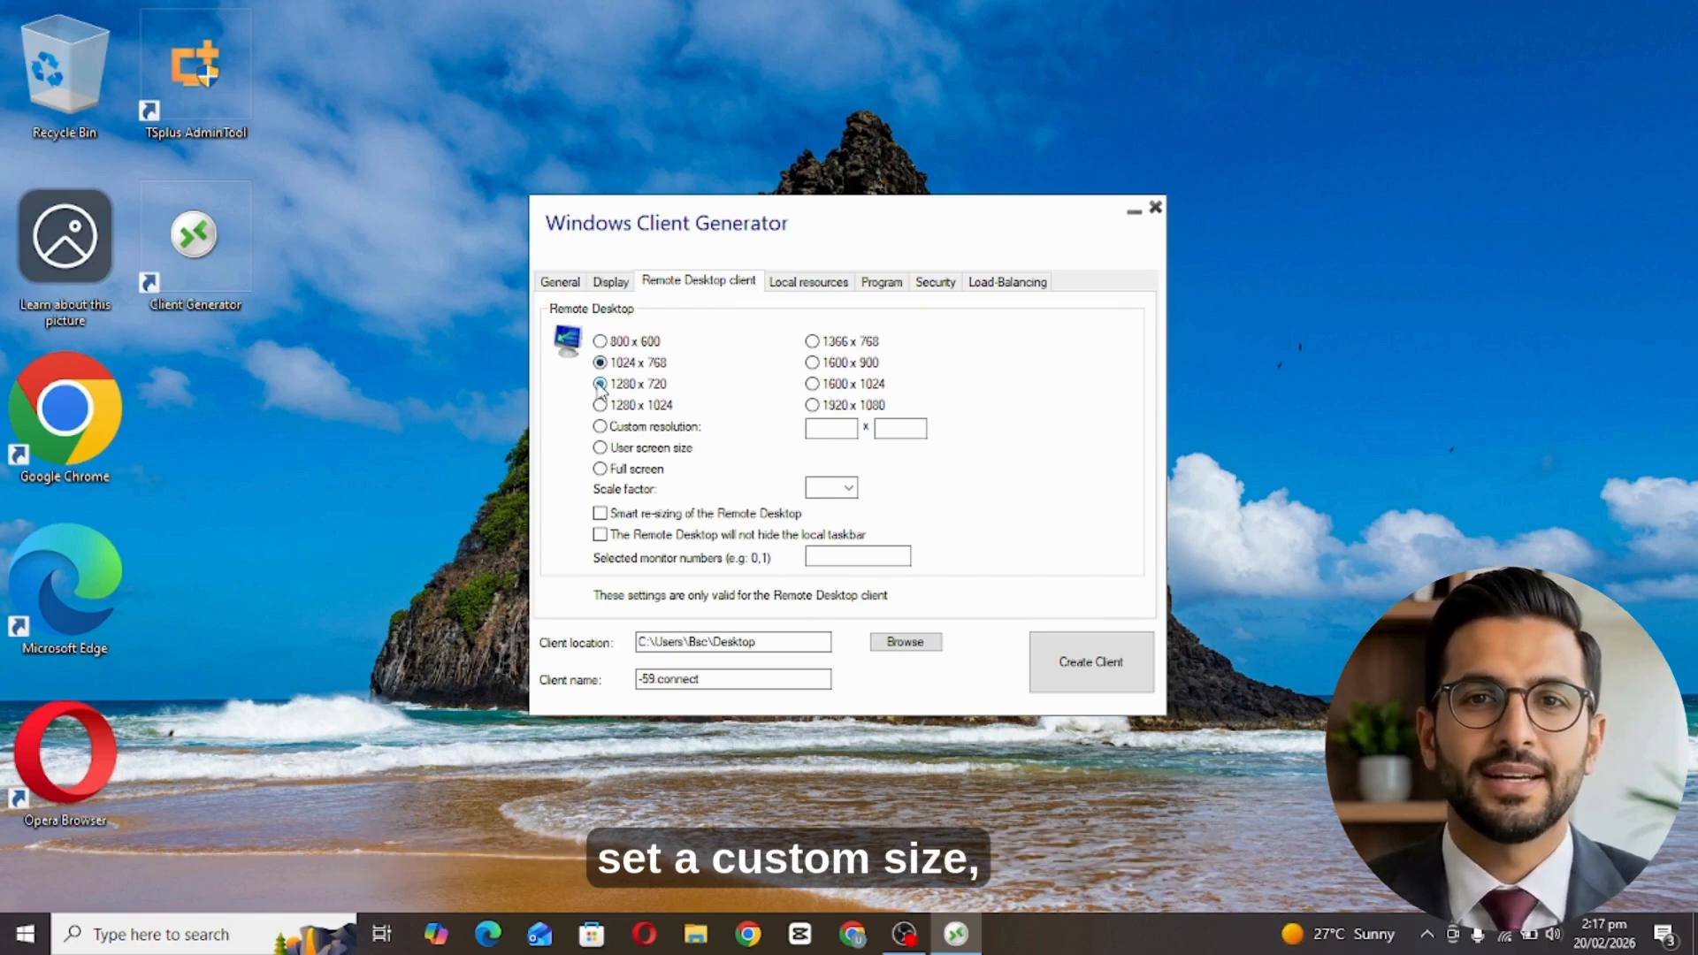
{"action": "left_click", "coordinate": [600, 384]}
{"action": "left_click", "coordinate": [600, 404]}
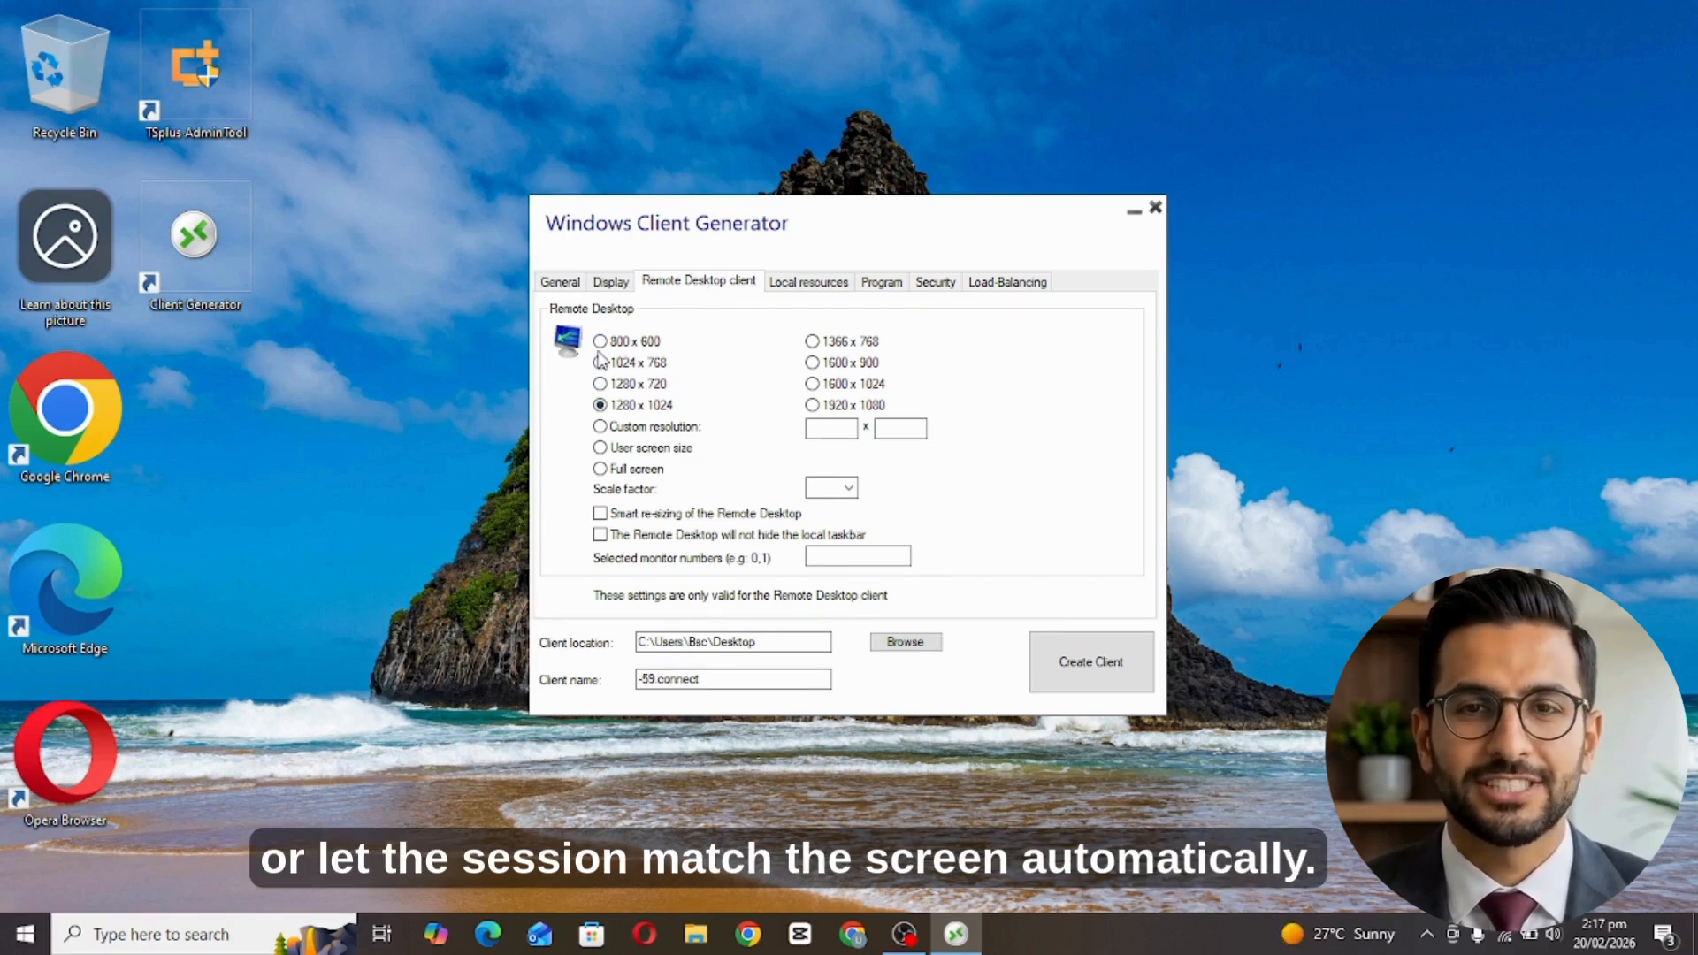
{"action": "left_click", "coordinate": [599, 428]}
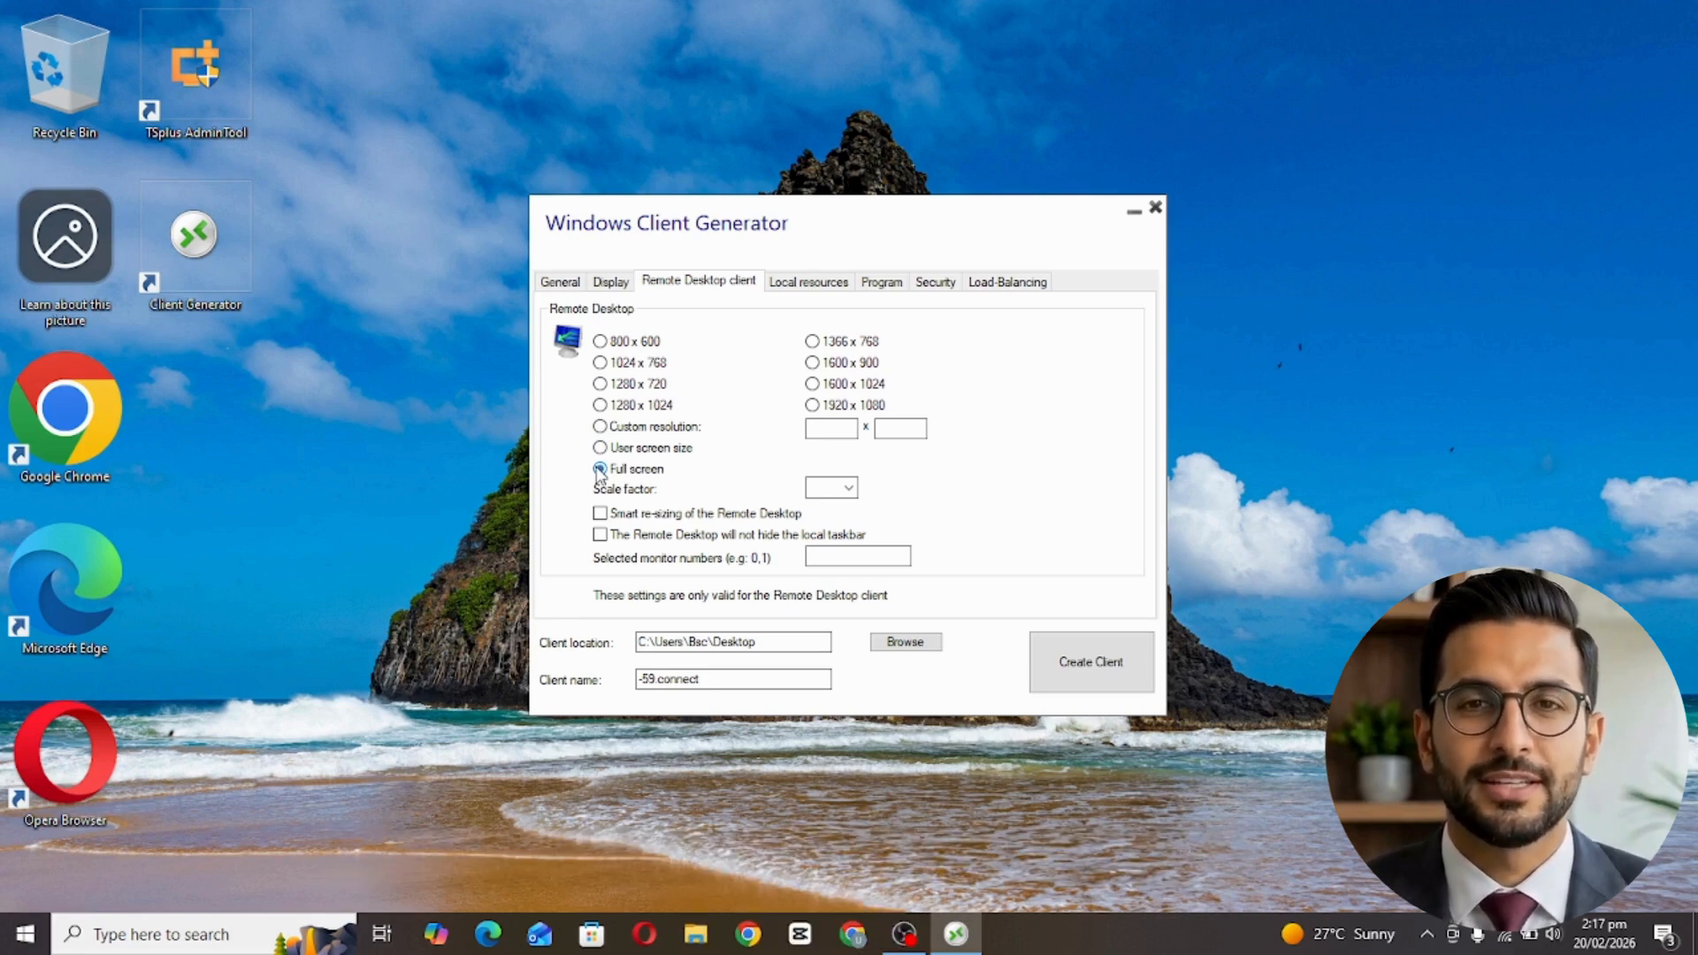
{"action": "left_click", "coordinate": [849, 489]}
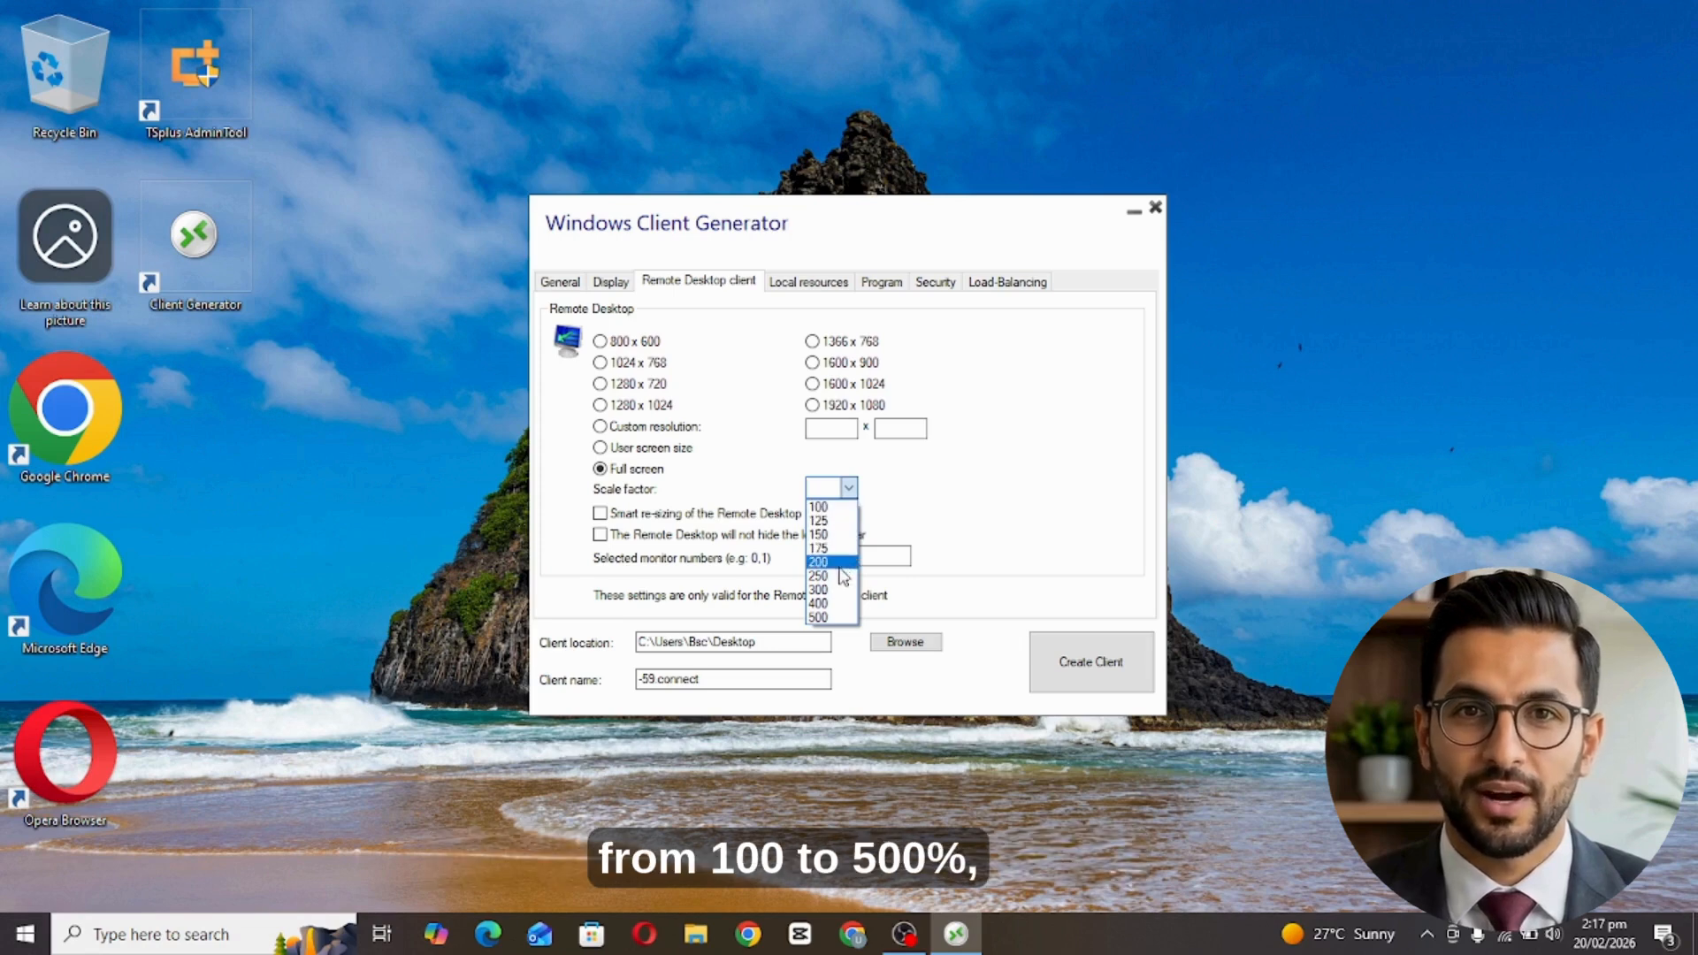
{"action": "left_click", "coordinate": [601, 518]}
{"action": "left_click", "coordinate": [600, 514]}
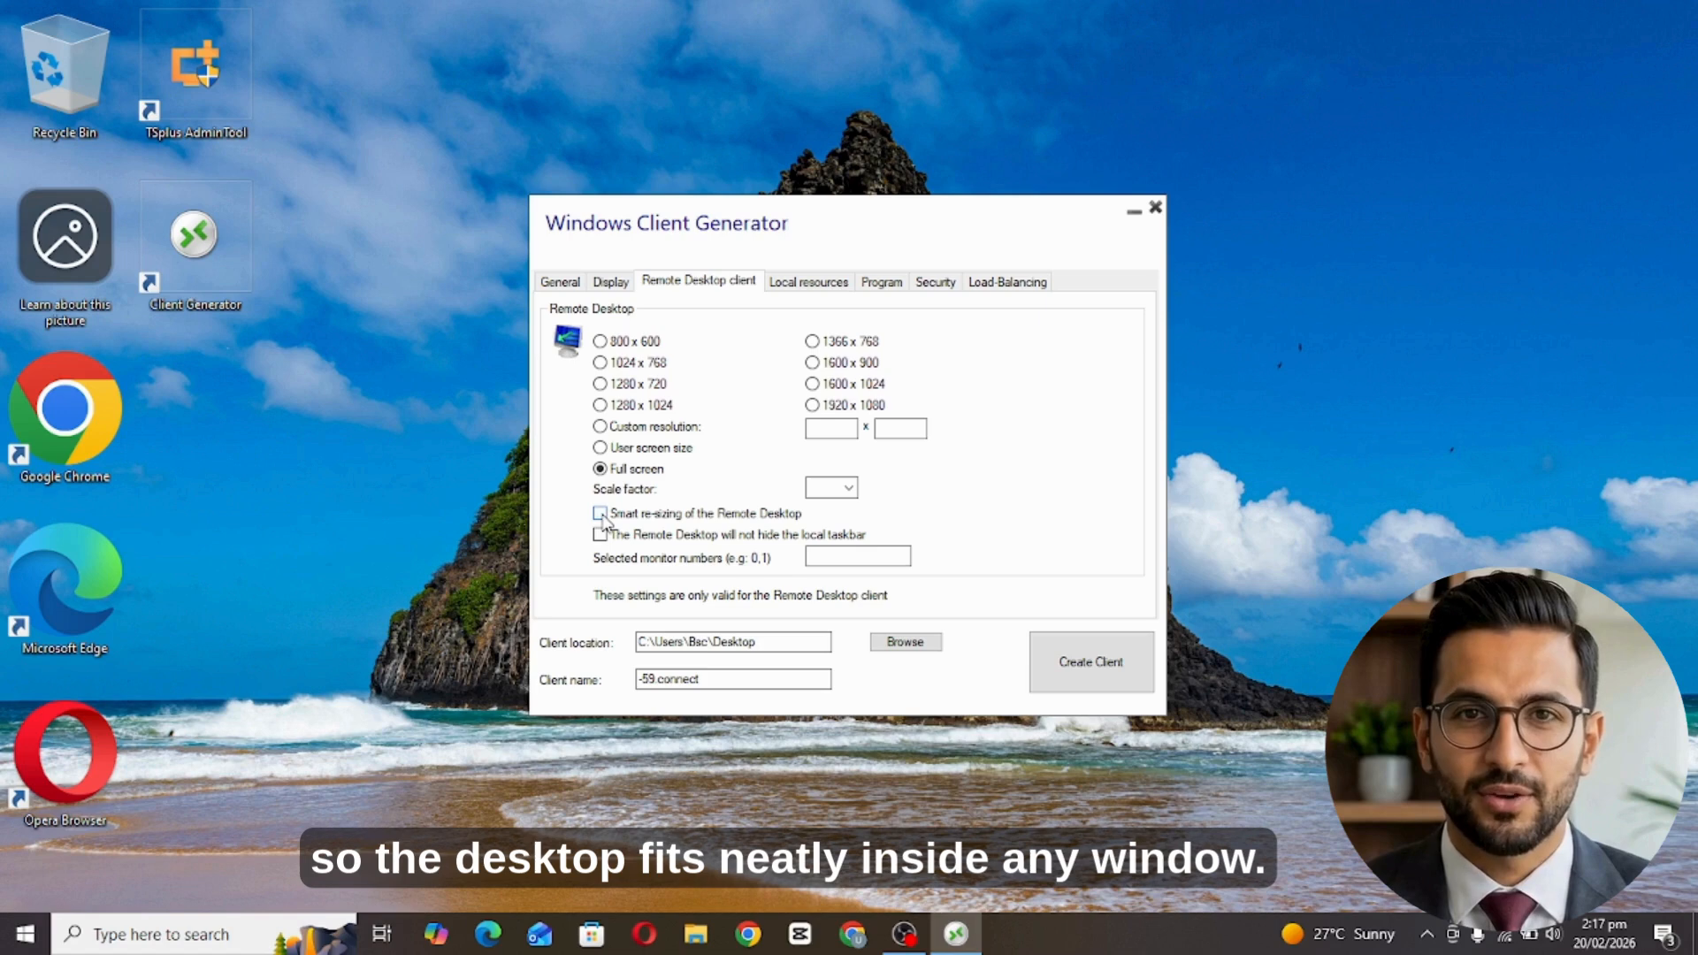
{"action": "left_click", "coordinate": [601, 536]}
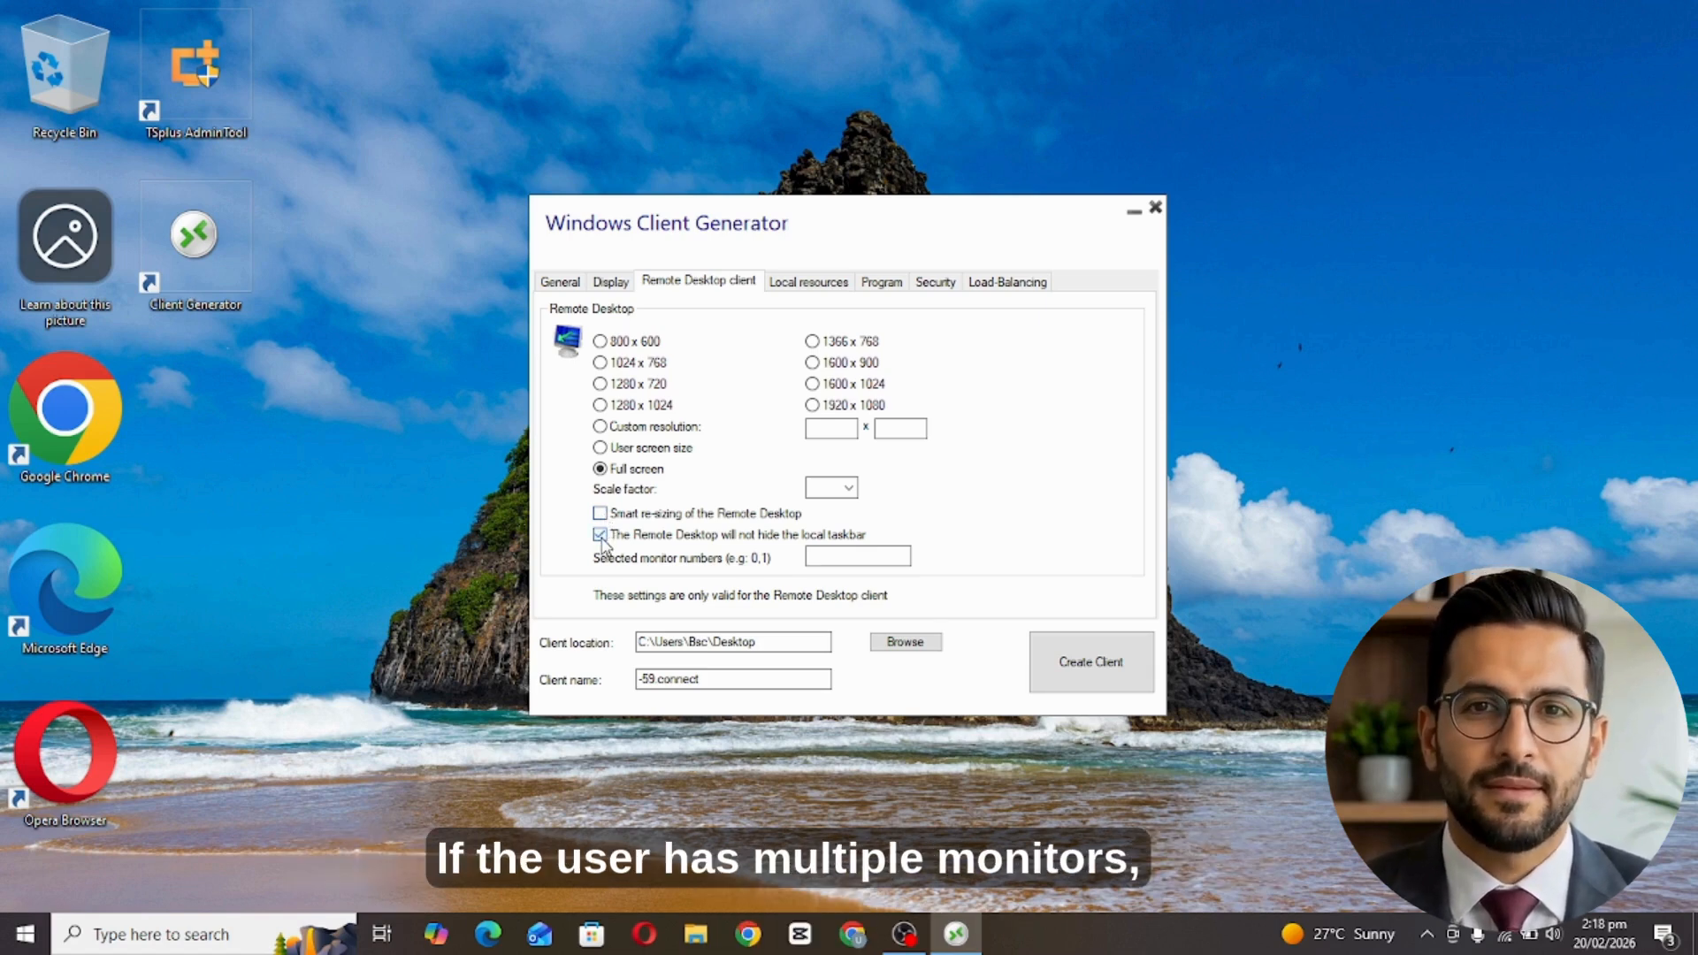
{"action": "left_click", "coordinate": [601, 537]}
{"action": "left_click", "coordinate": [853, 559]}
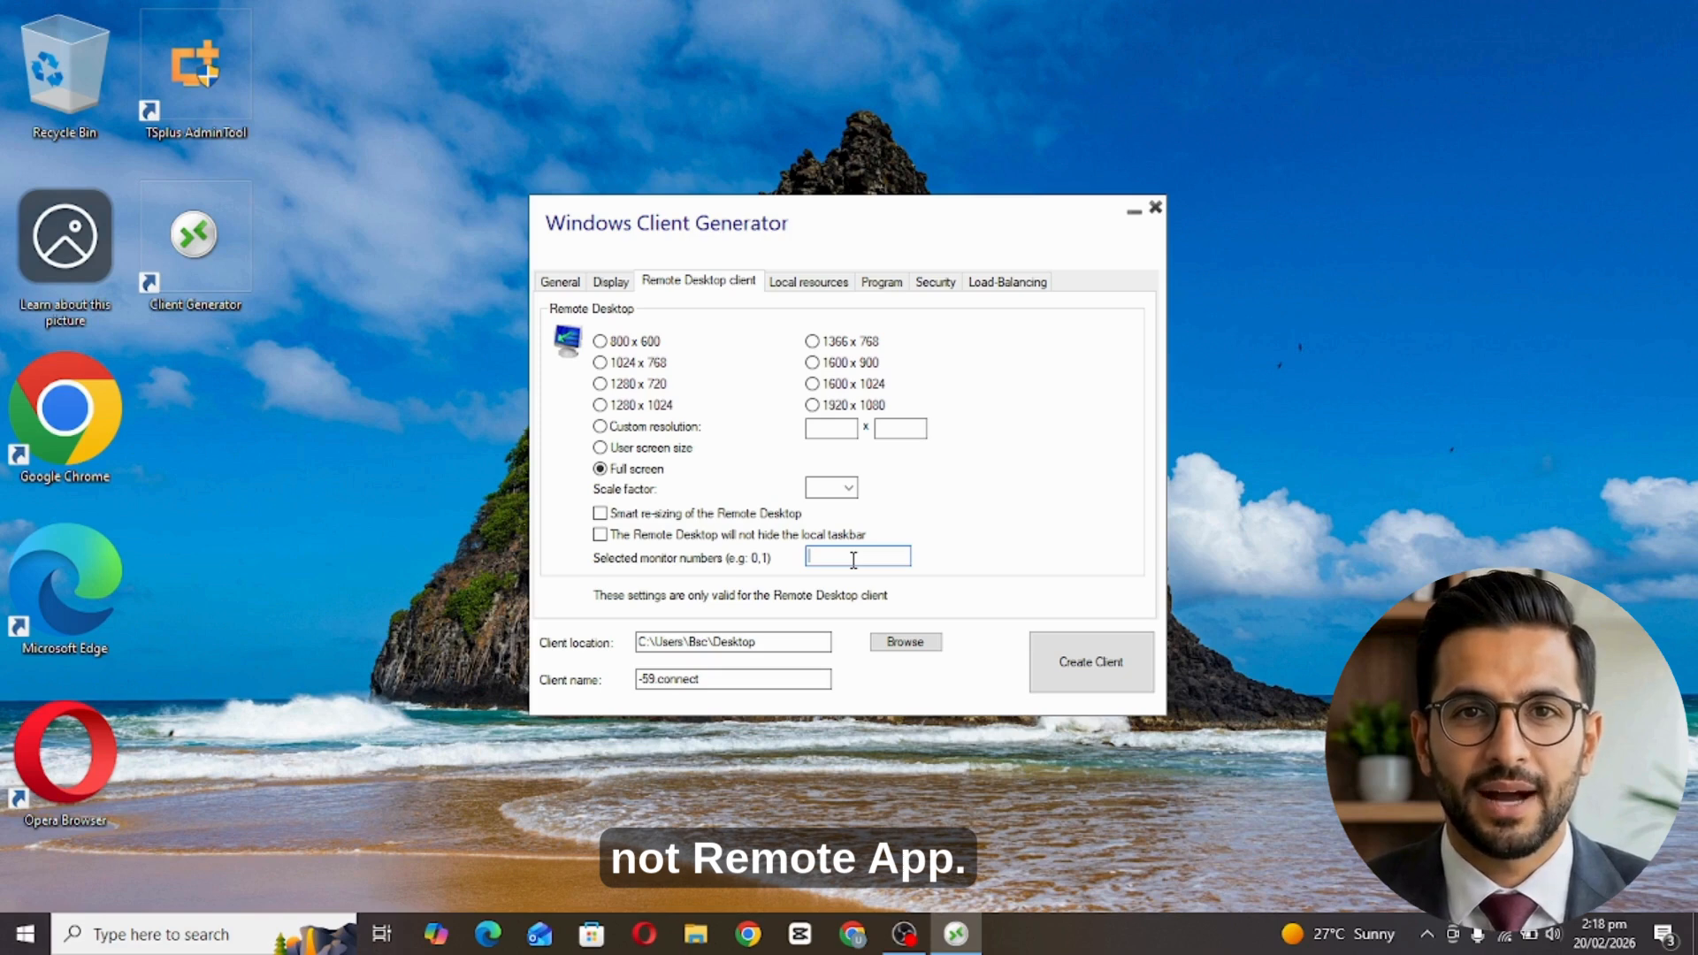
{"action": "left_click", "coordinate": [812, 283]}
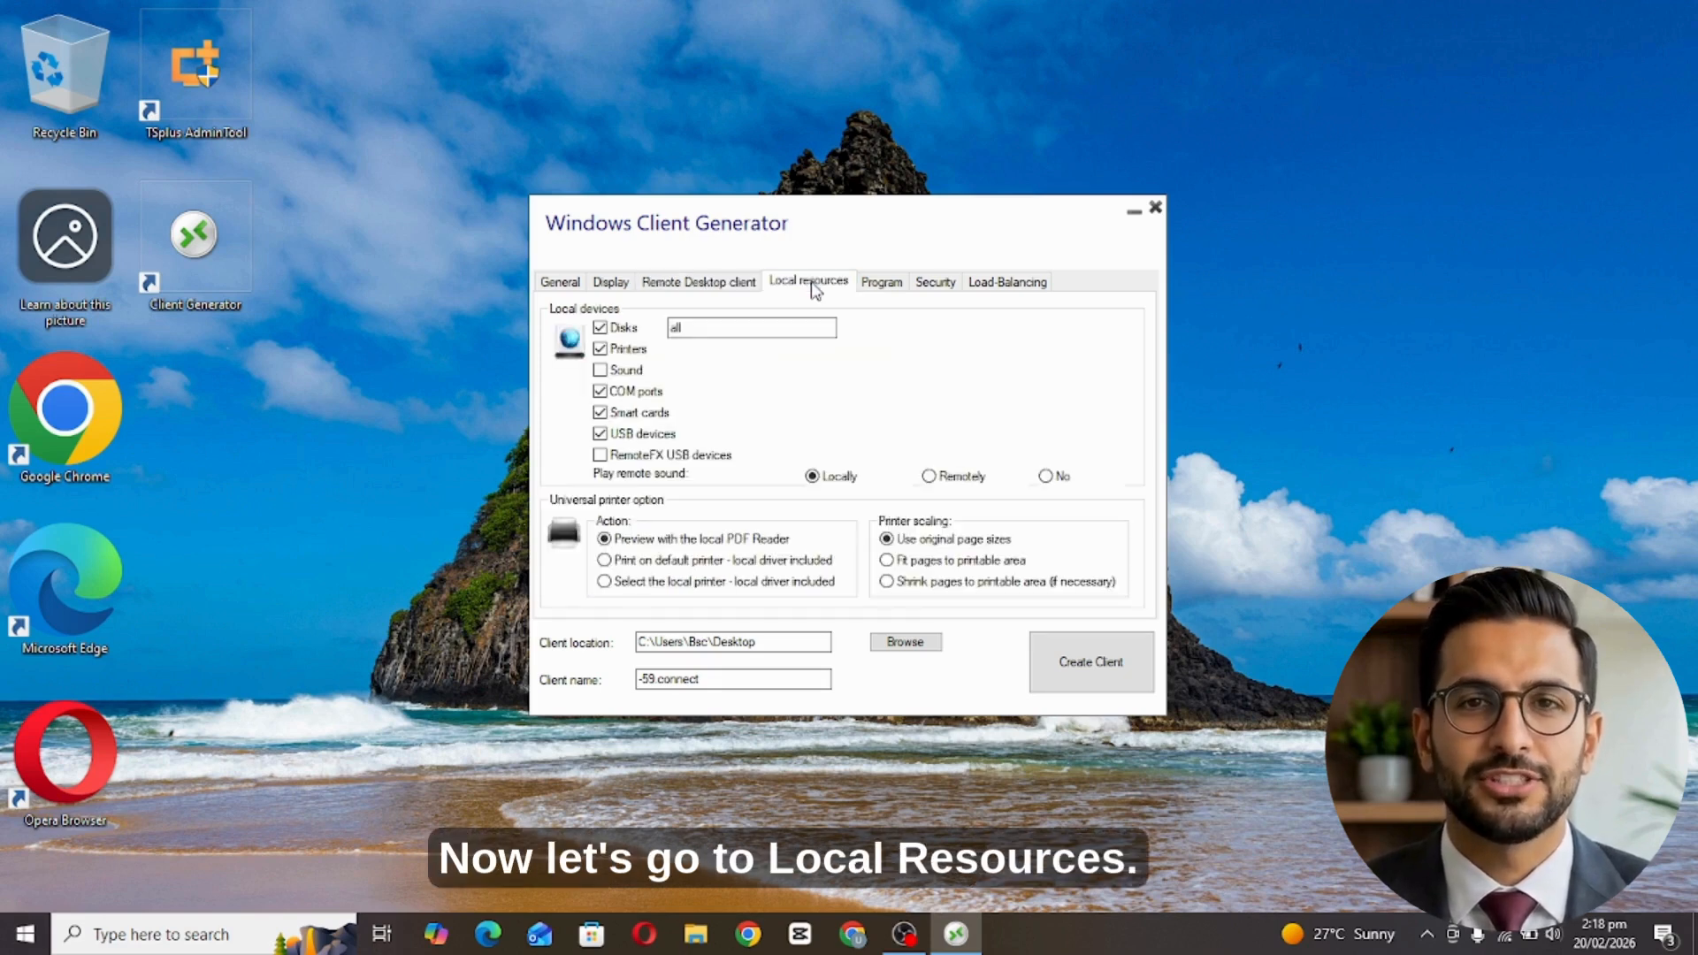
Redirect only drives C:, D:, E and turn on sound redirection.
{"action": "left_click", "coordinate": [601, 329]}
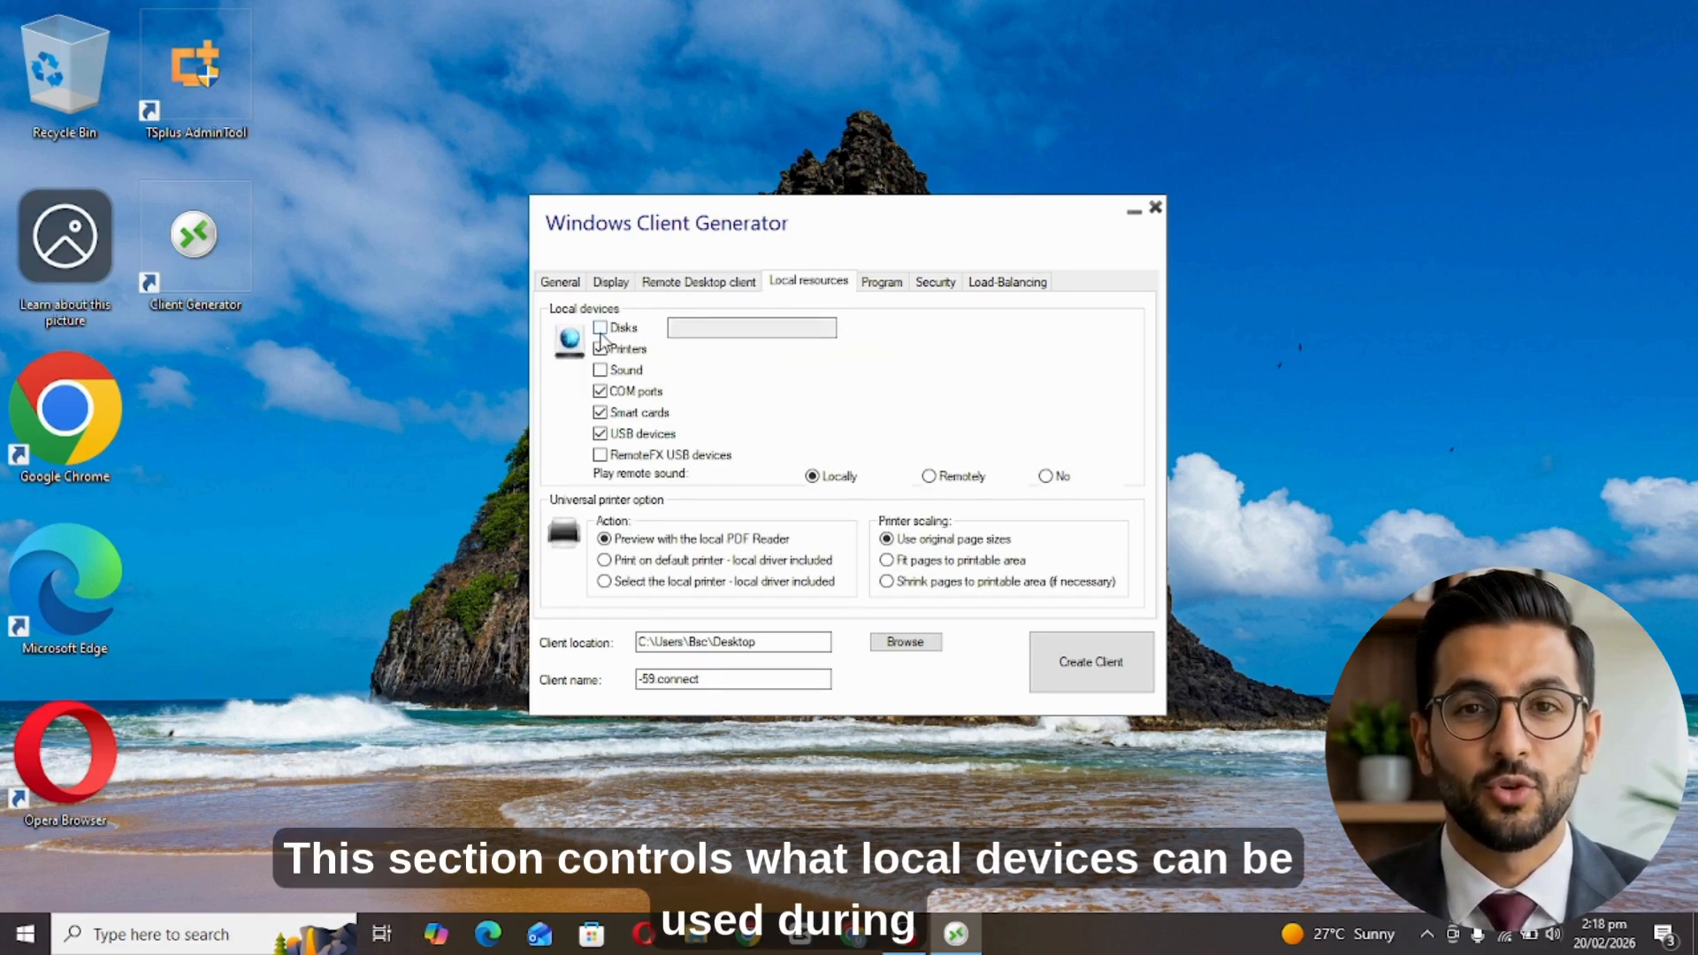
{"action": "left_click", "coordinate": [601, 333]}
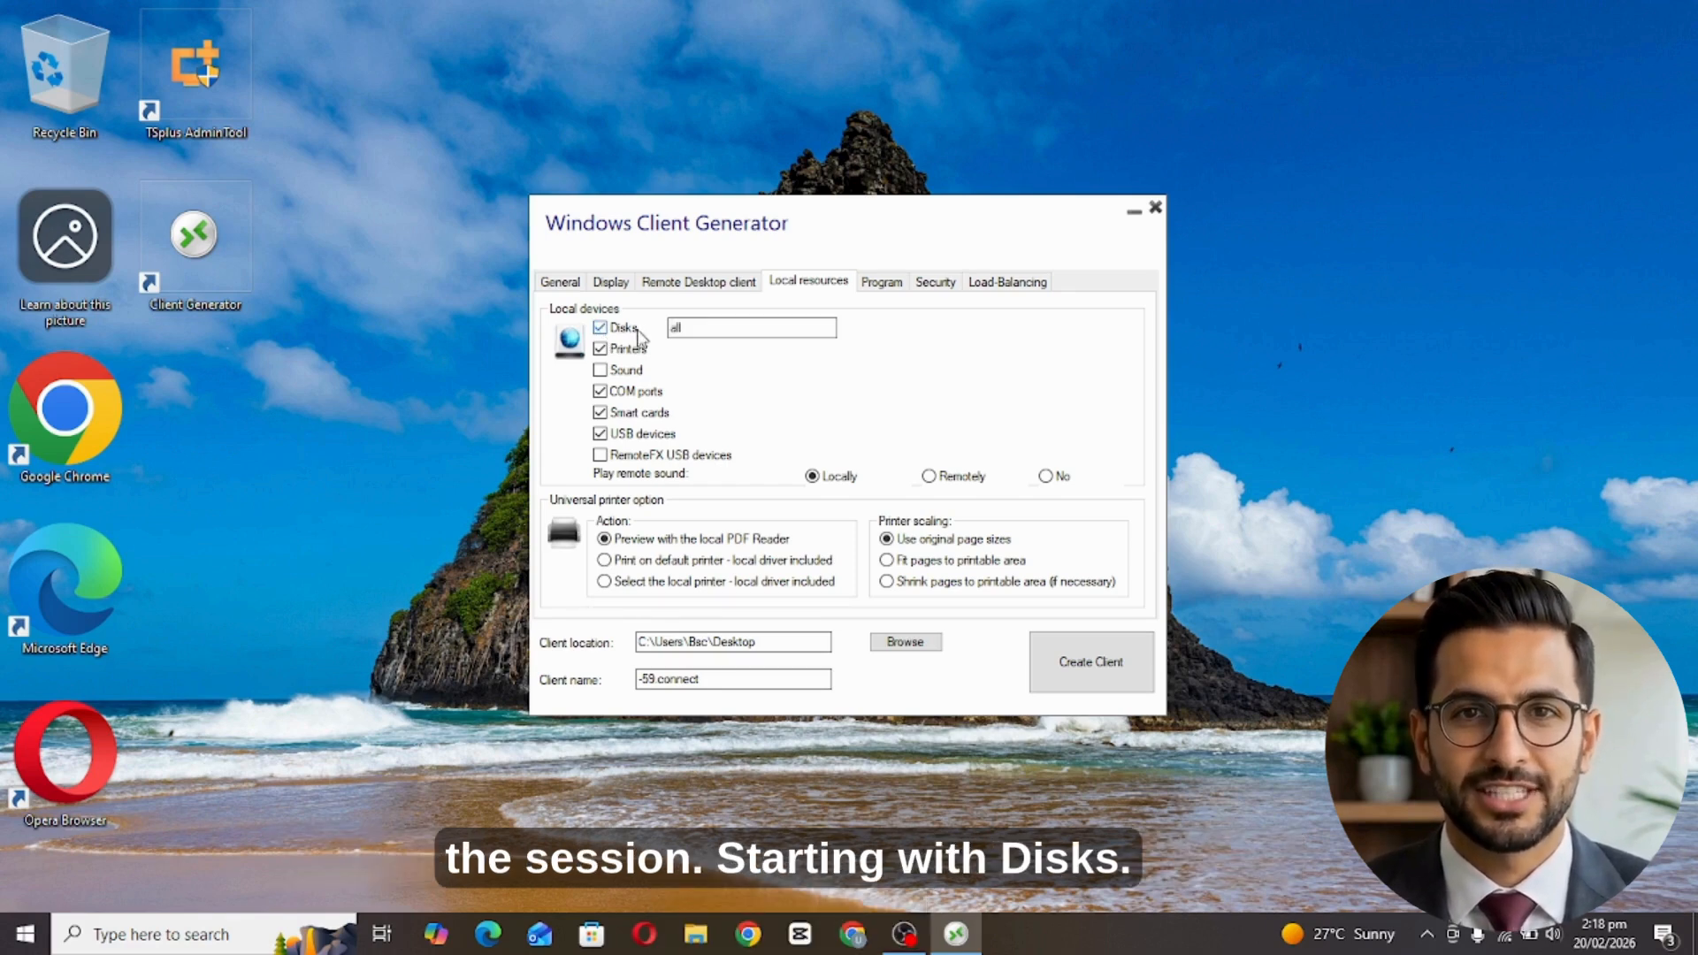
{"action": "left_click", "coordinate": [692, 331]}
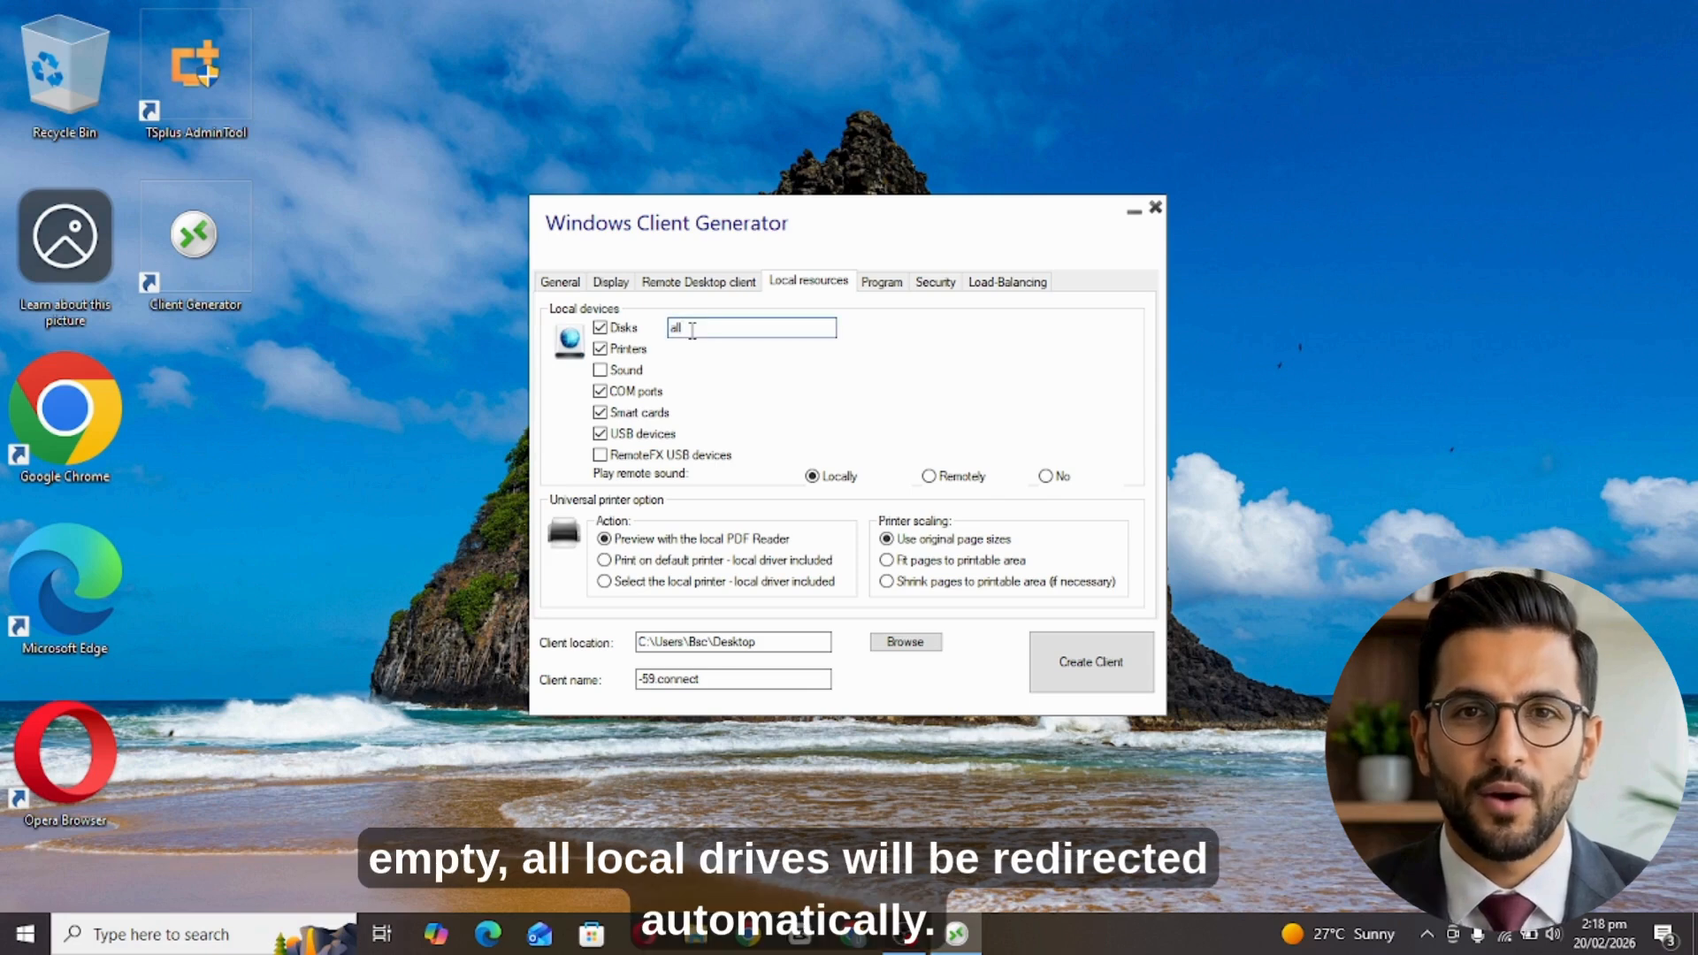
{"action": "double_click", "coordinate": [692, 331]}
{"action": "key", "text": "BackSpace"}
{"action": "type", "text": "C"}
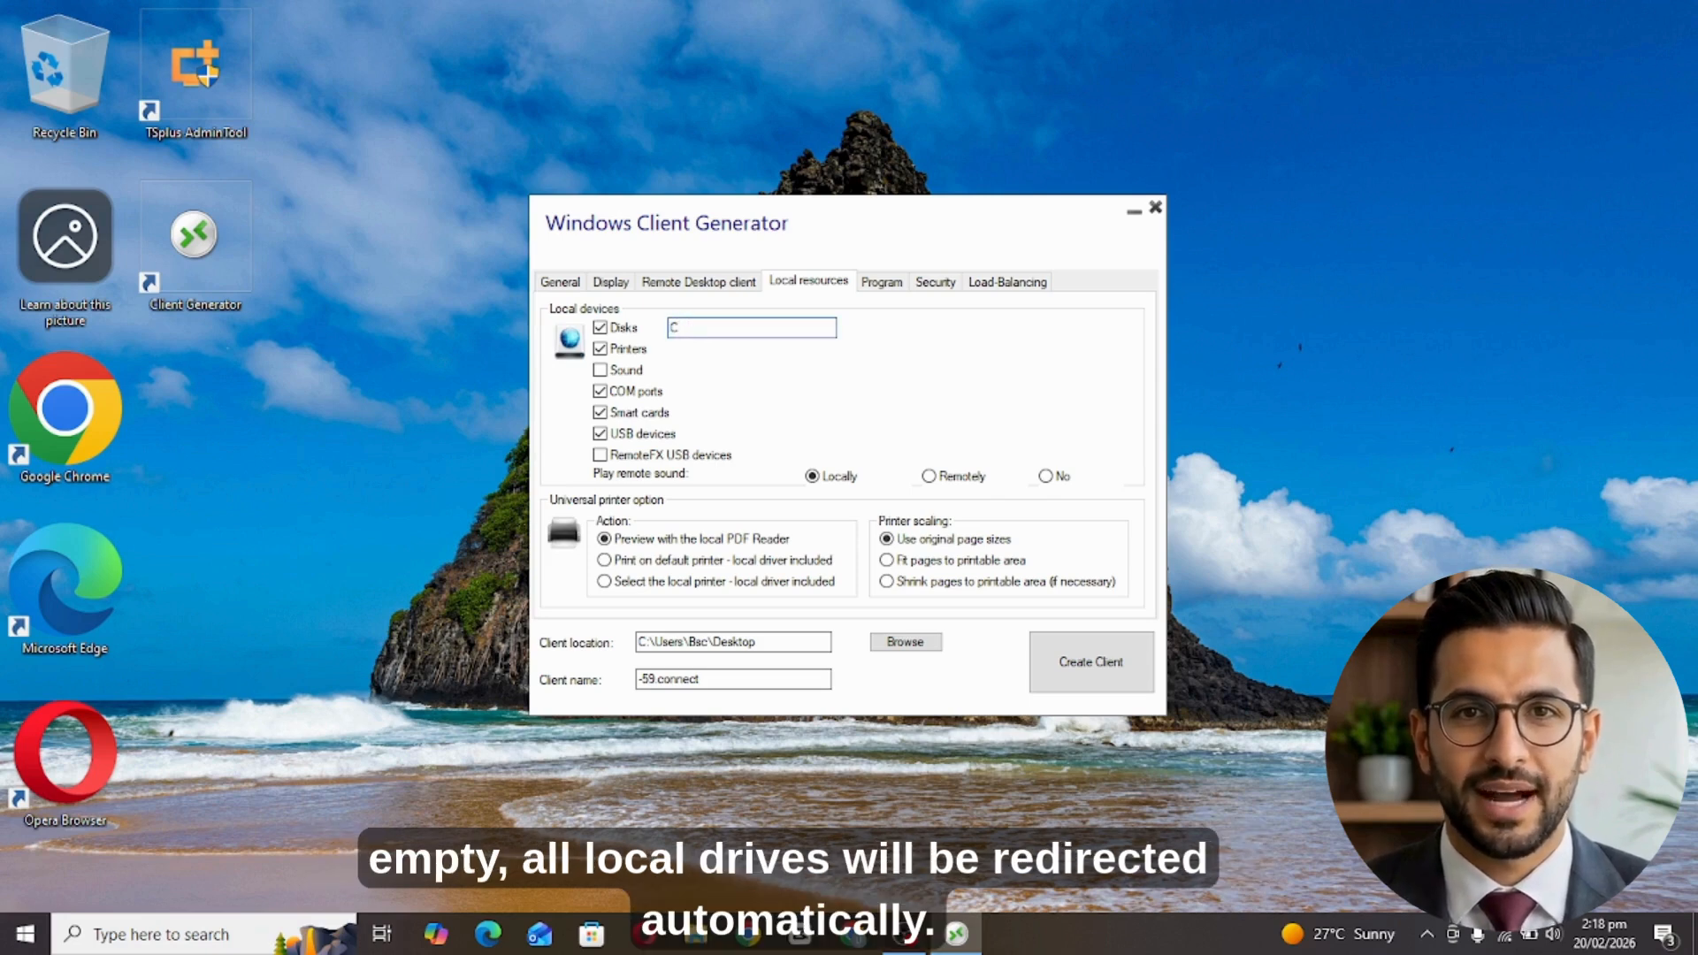
{"action": "type", "text": ":,"}
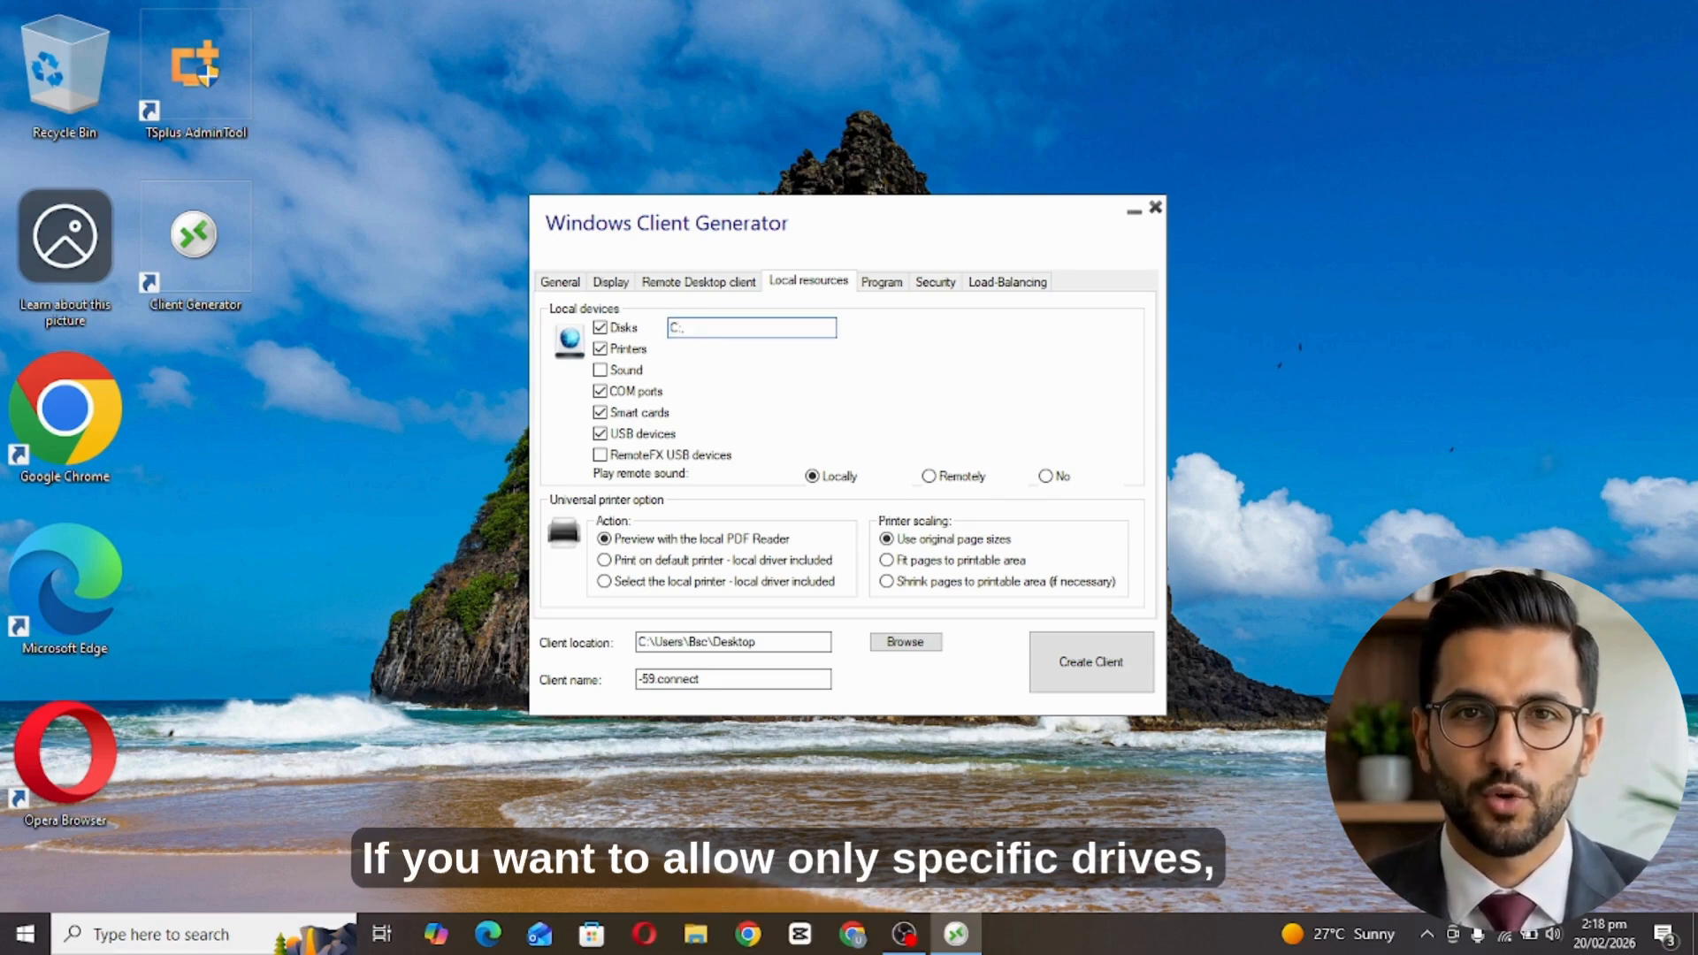
{"action": "type", "text": " D"}
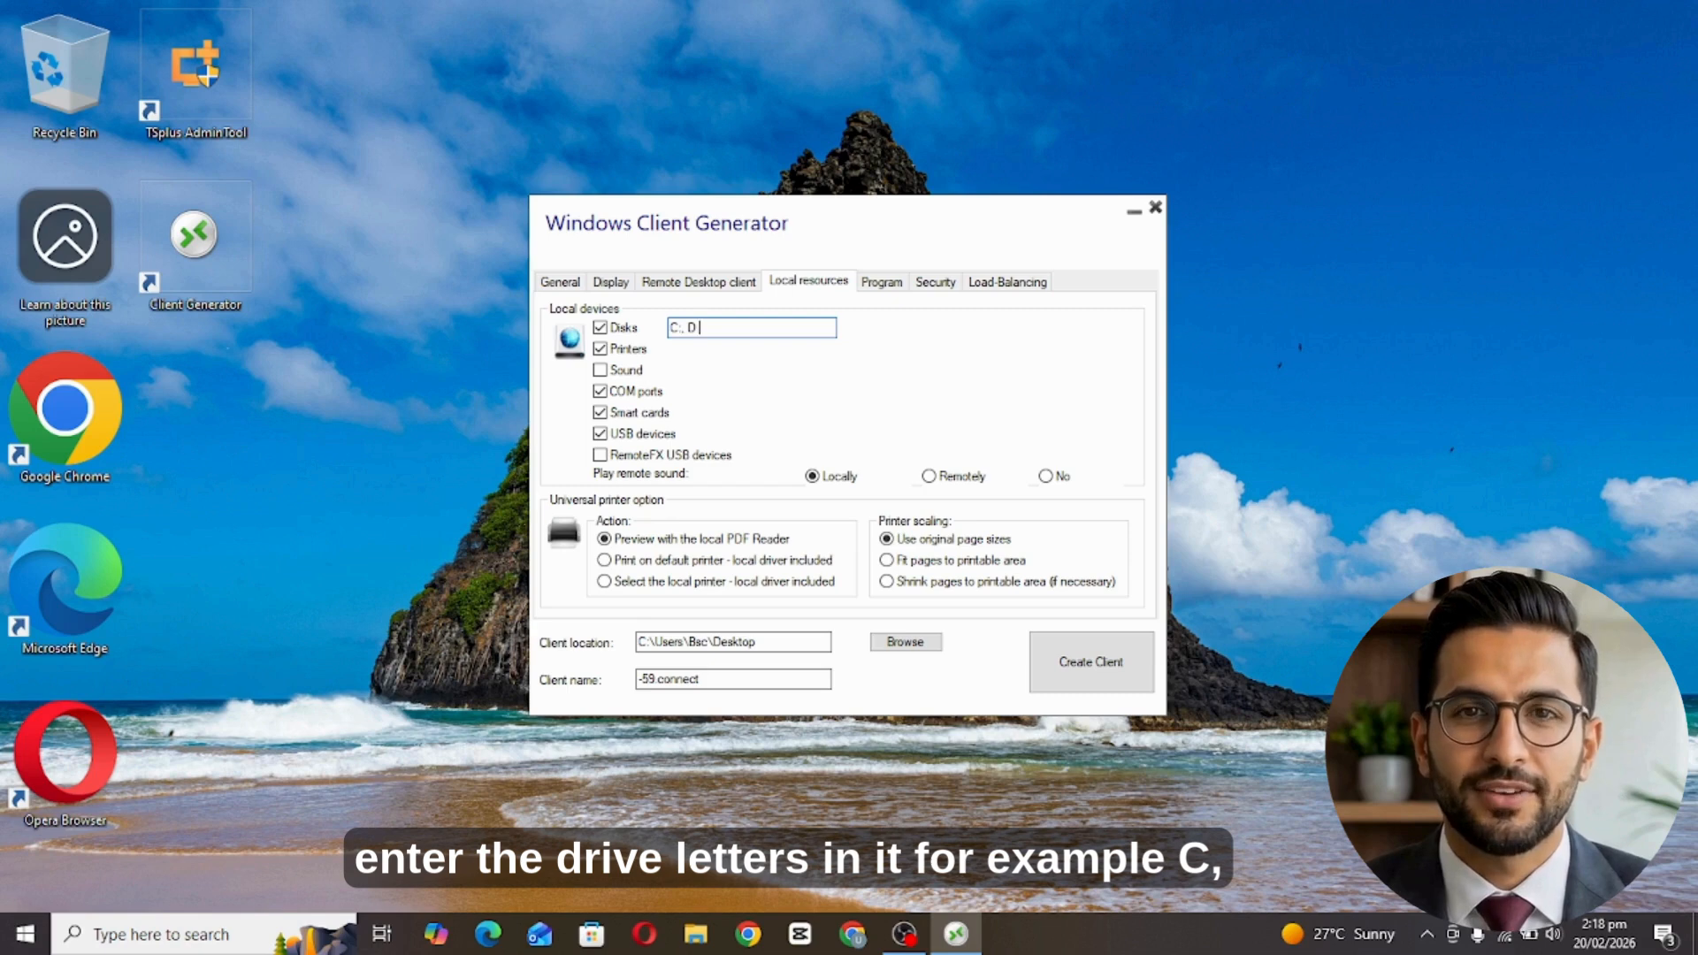
{"action": "type", "text": ":, "}
{"action": "type", "text": "E:"}
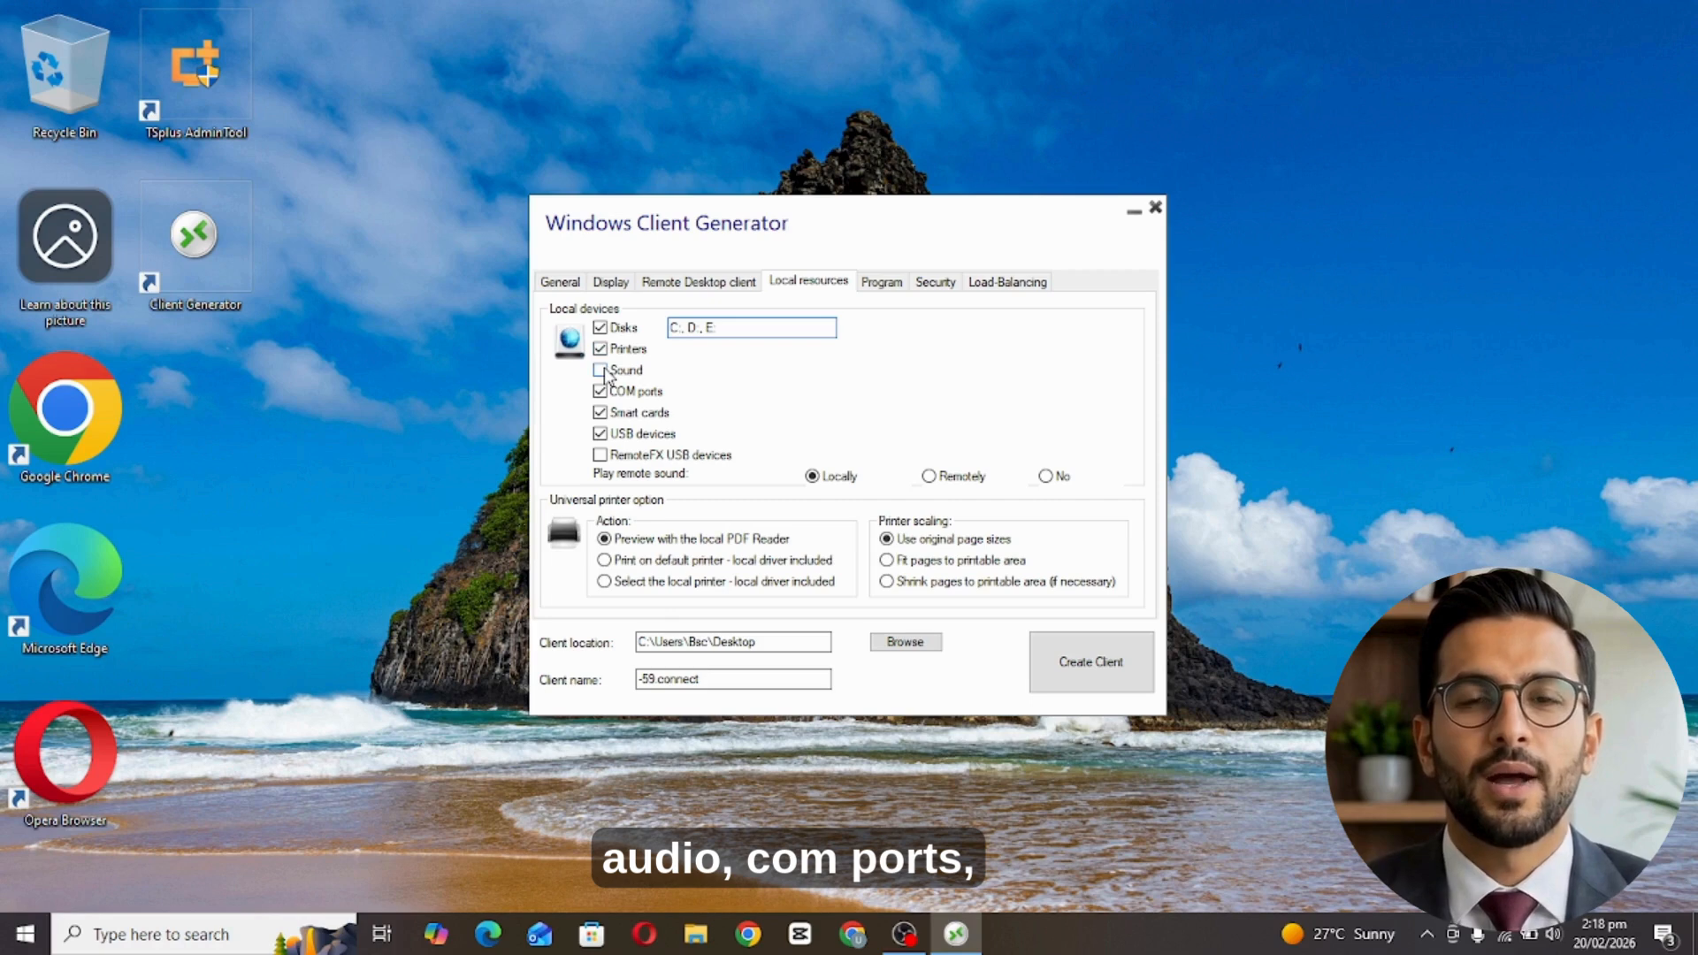
{"action": "left_click", "coordinate": [602, 372]}
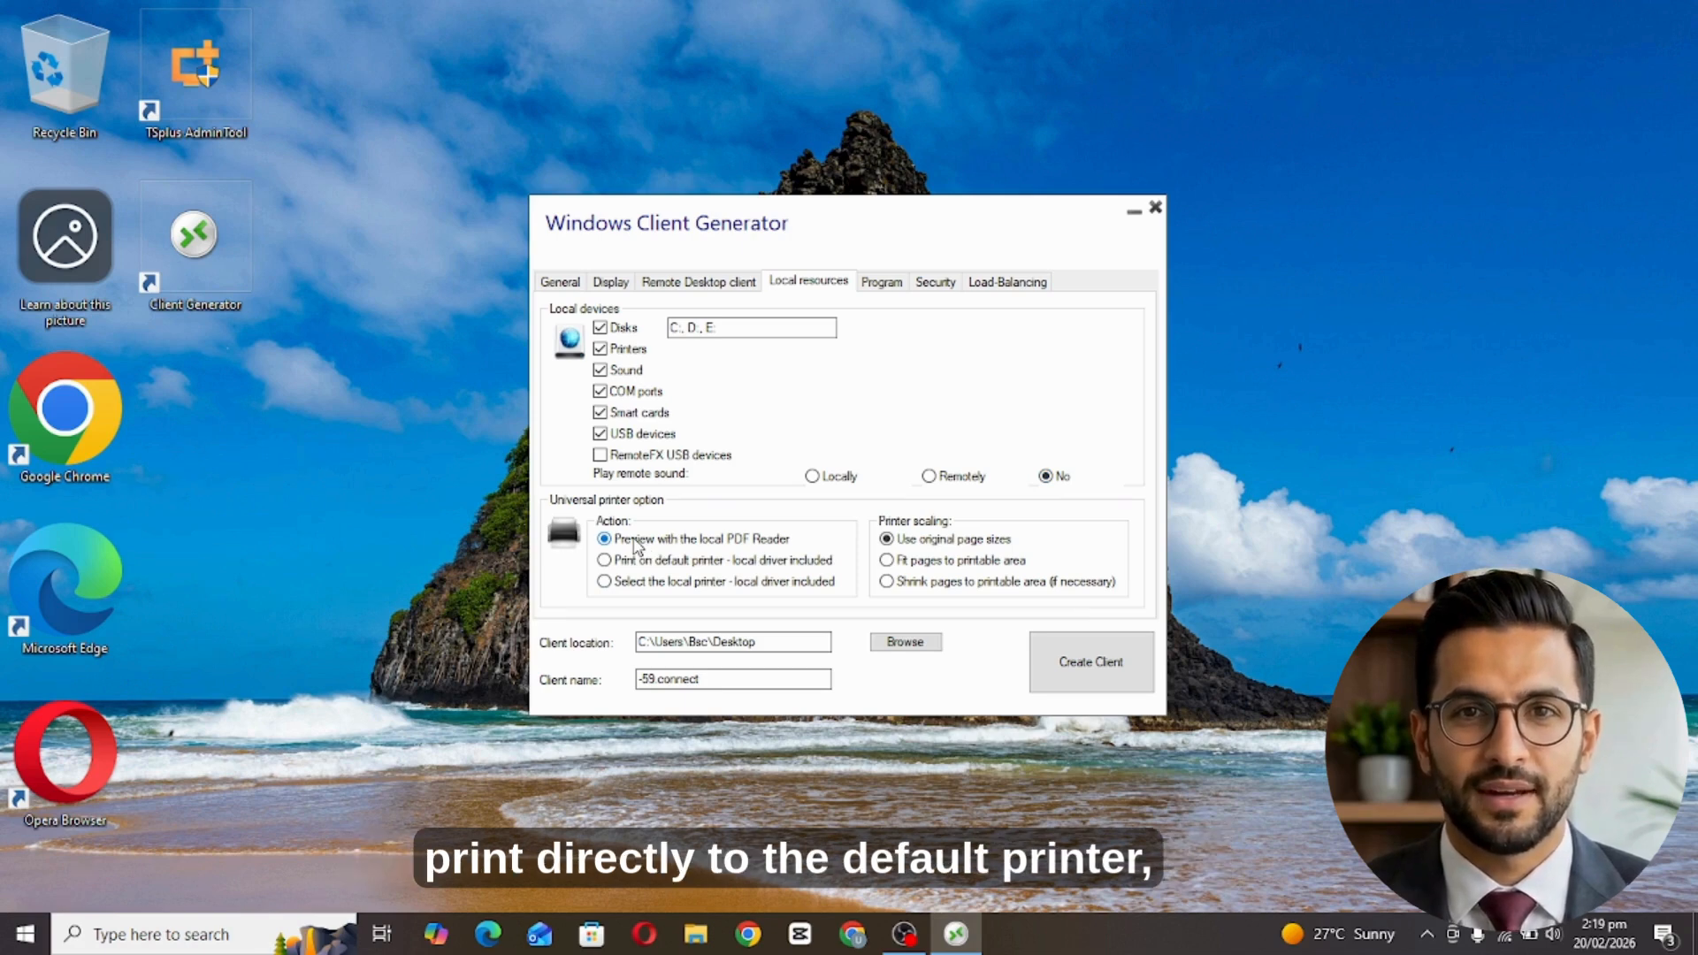
Choose 'Select the local printer' with 'Shrink pages to printable area' printer scaling.
{"action": "left_click", "coordinate": [622, 561]}
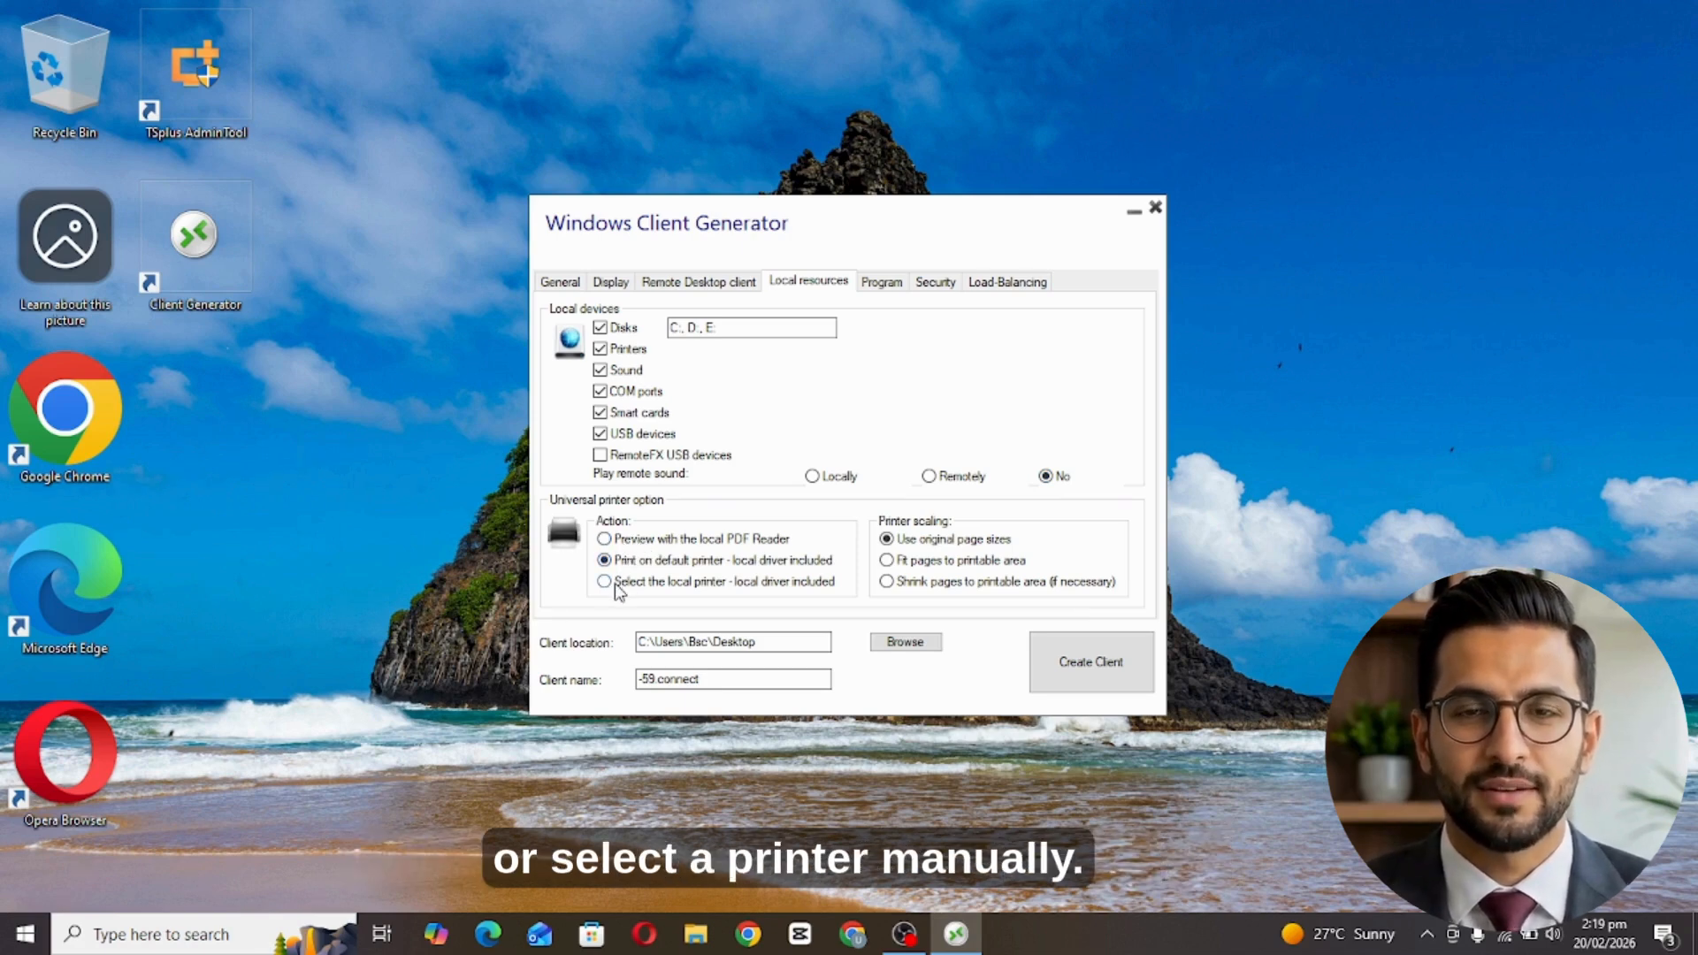
{"action": "left_click", "coordinate": [619, 590]}
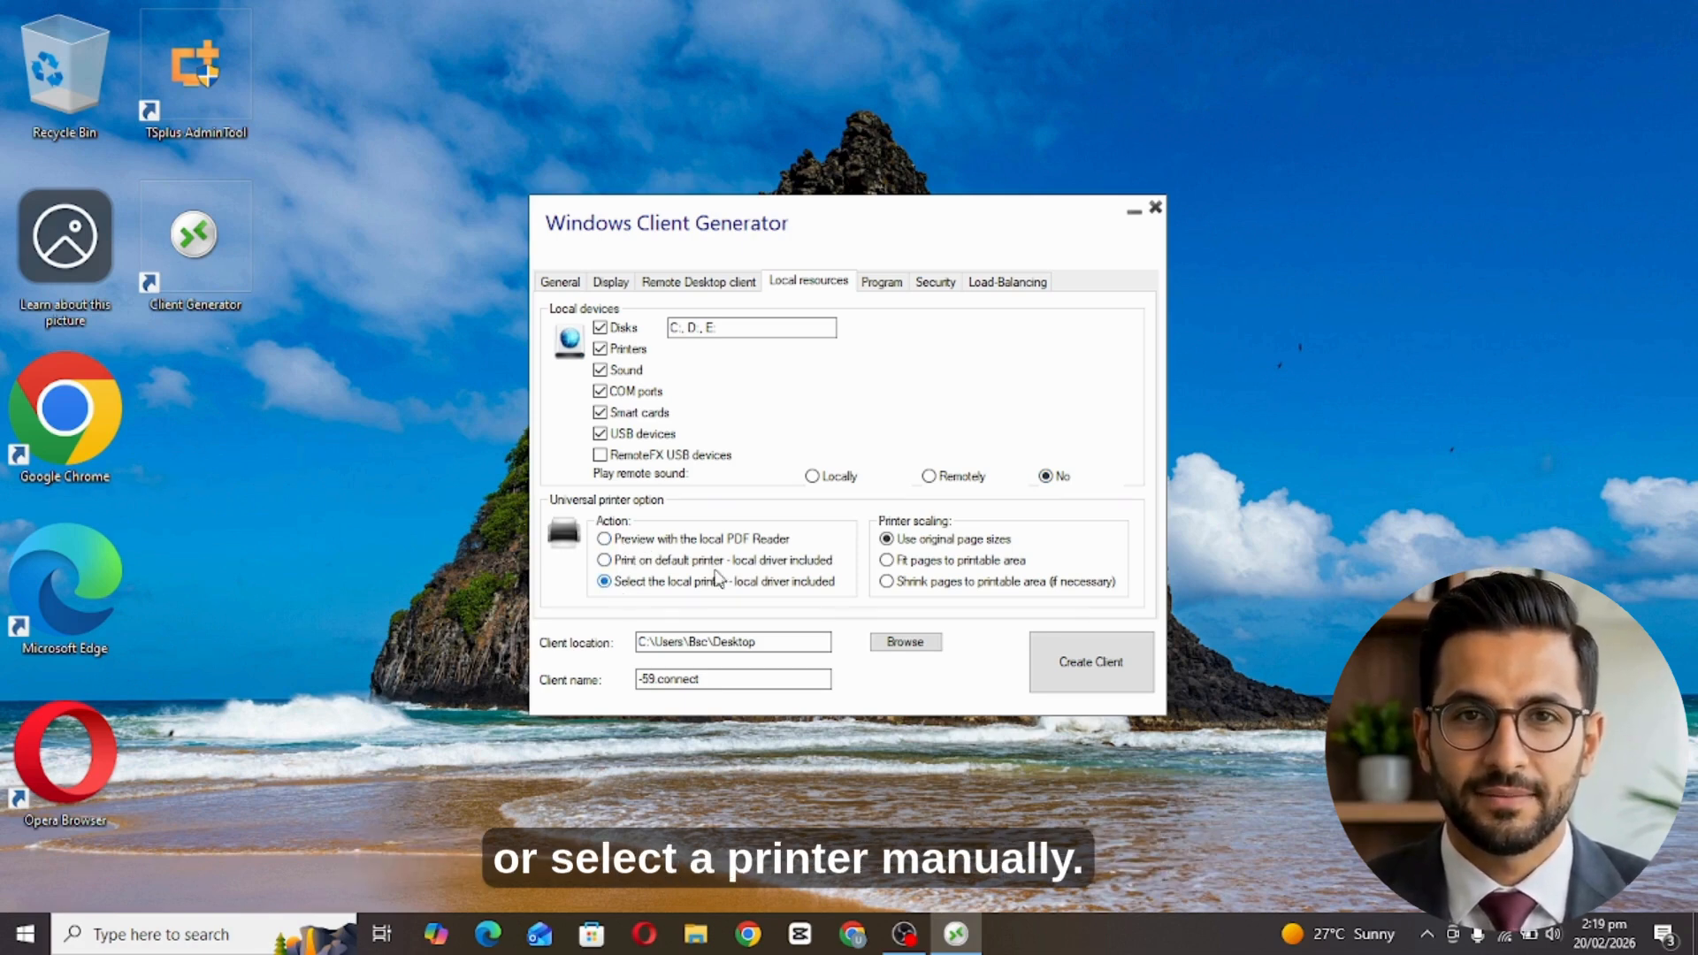
{"action": "left_click", "coordinate": [905, 559]}
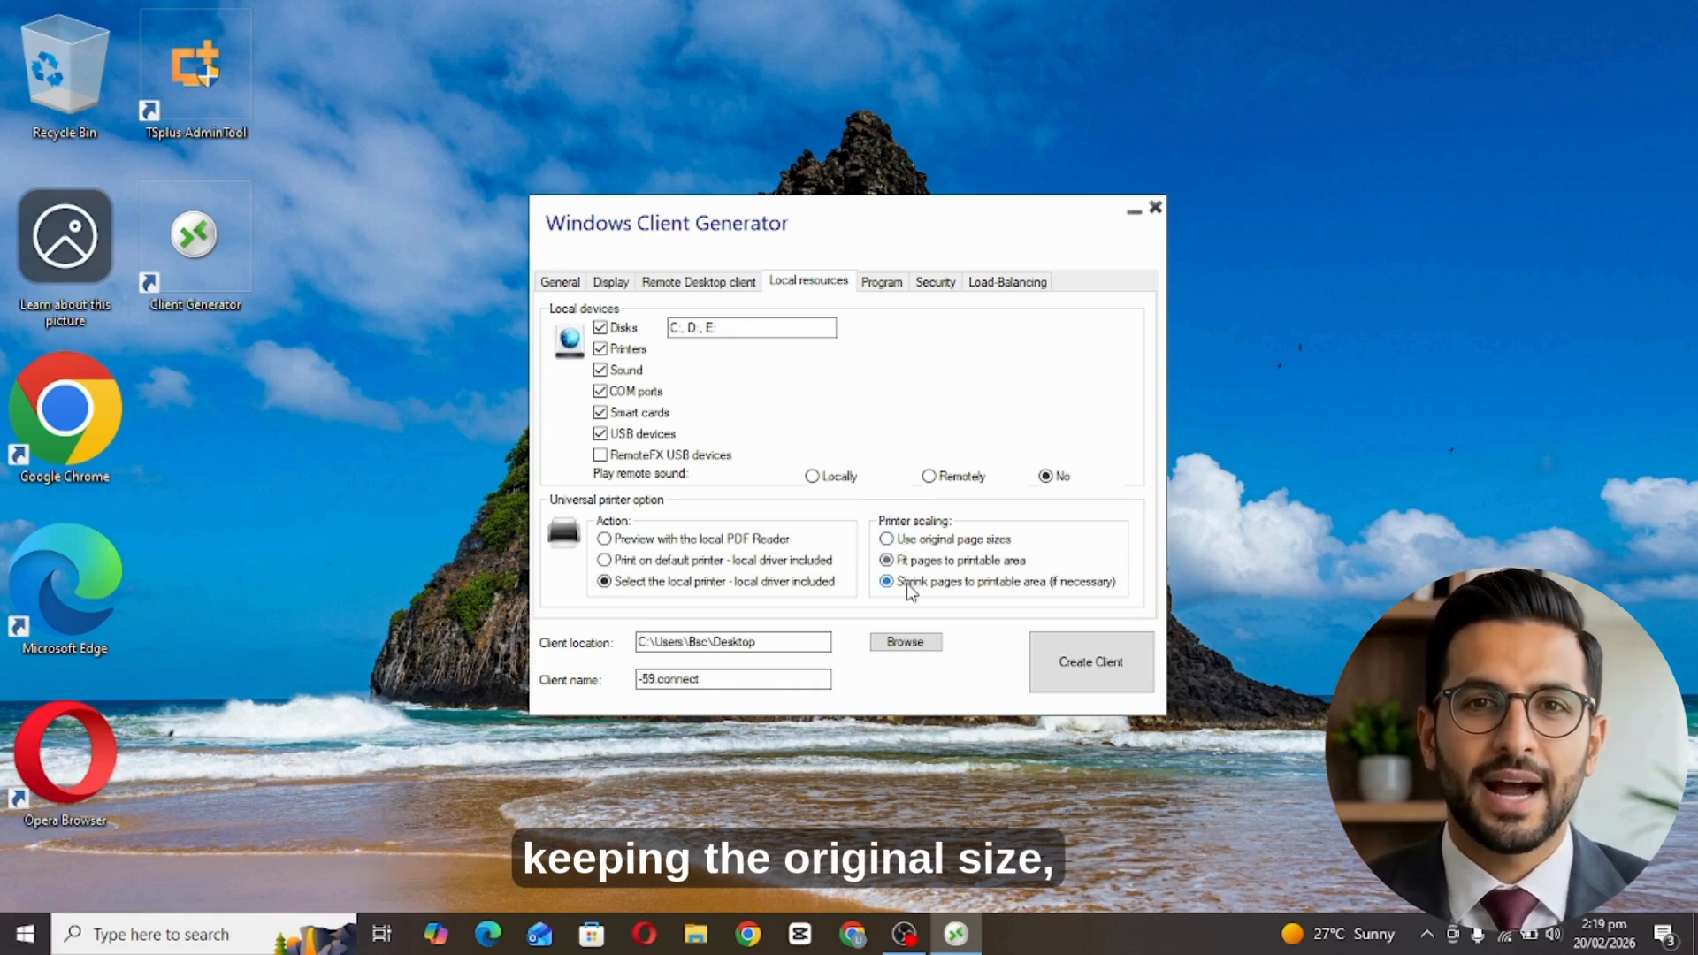
{"action": "left_click", "coordinate": [905, 582]}
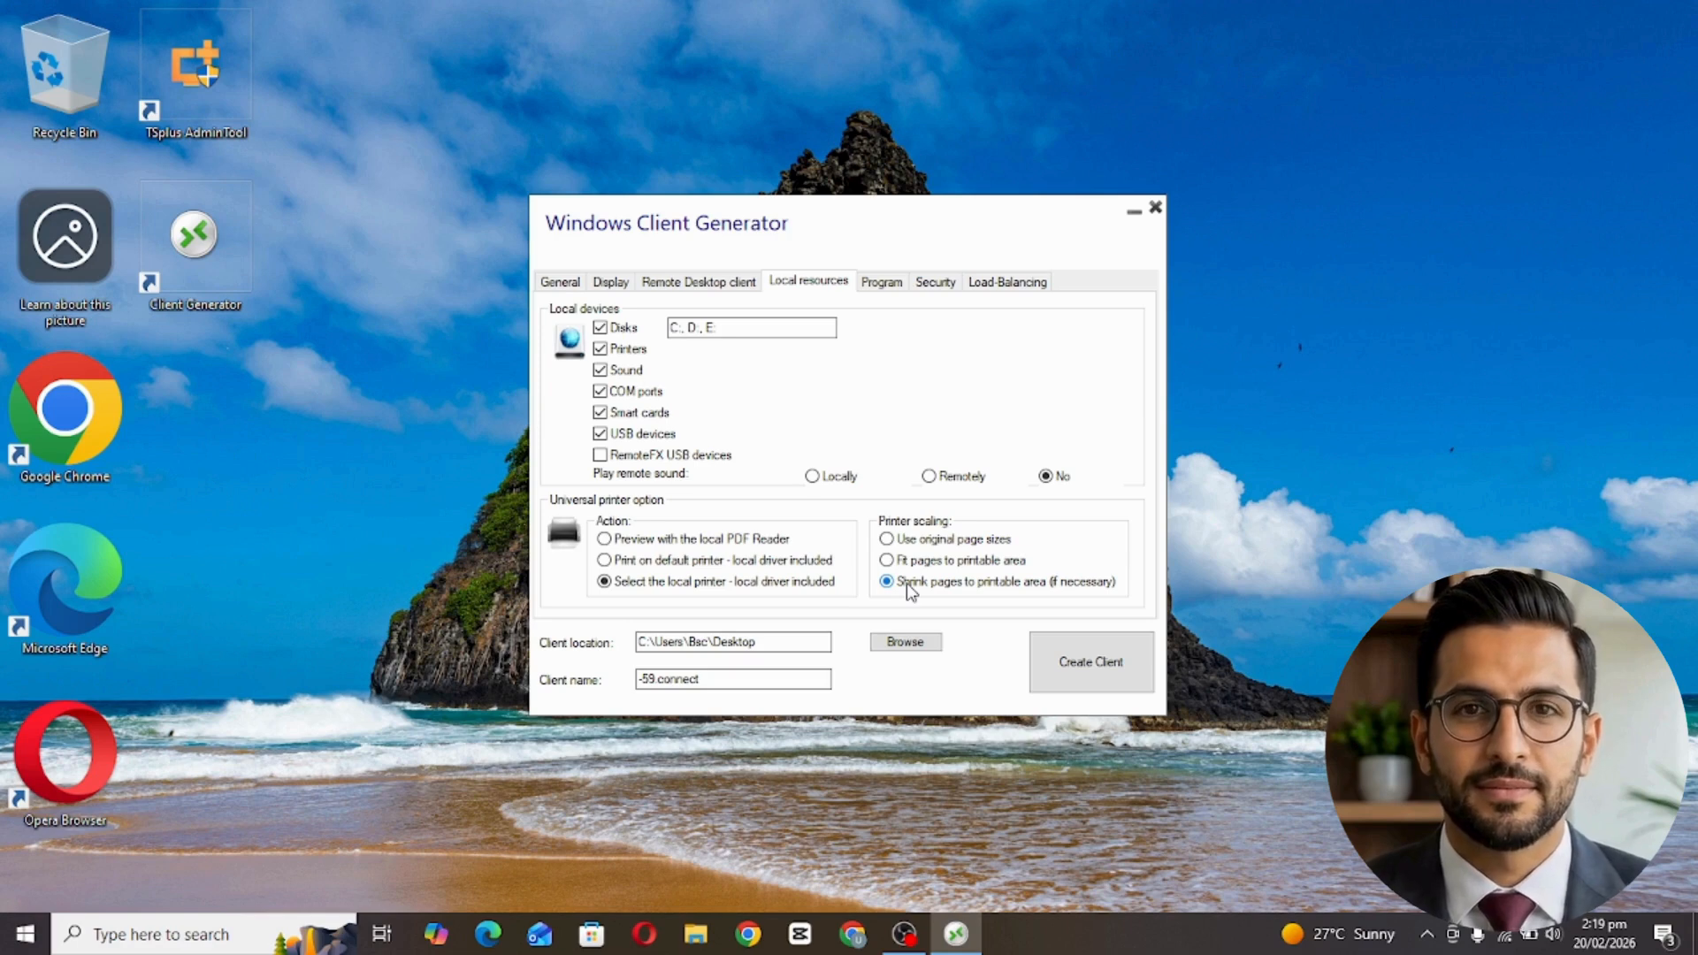
{"action": "left_click", "coordinate": [882, 283]}
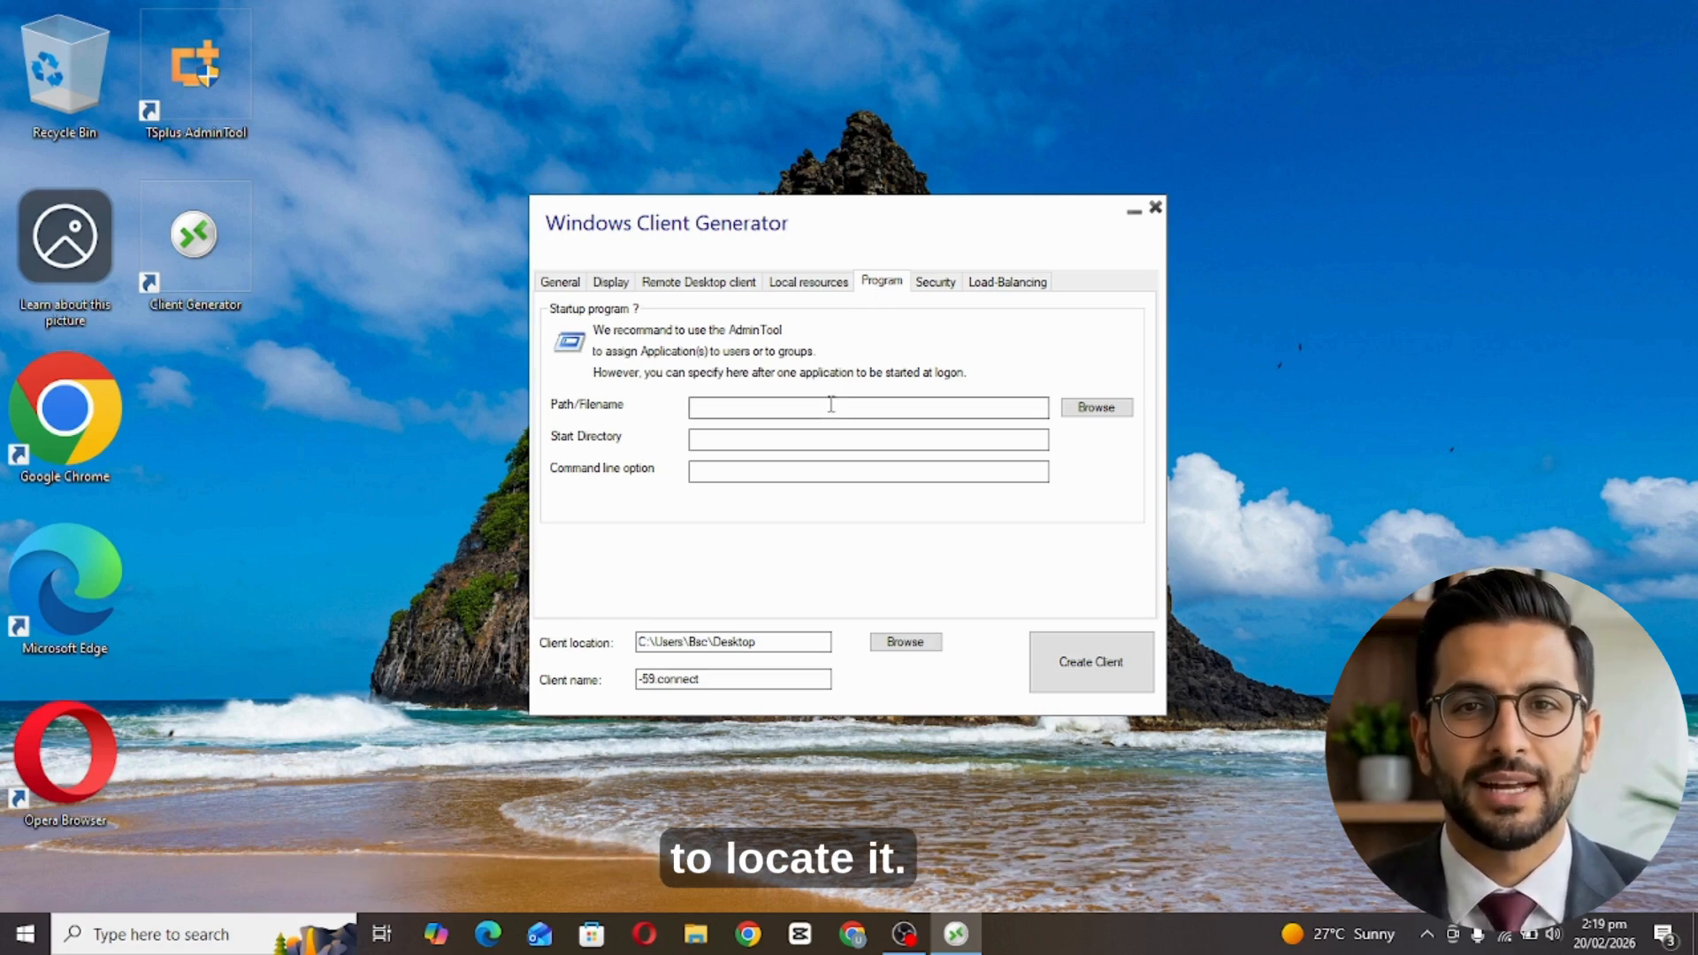
Browse to ApplicationPanel.exe in C:\Program Files (x86)\TSplus\UserDesktop as the startup program.
{"action": "left_click", "coordinate": [1096, 407]}
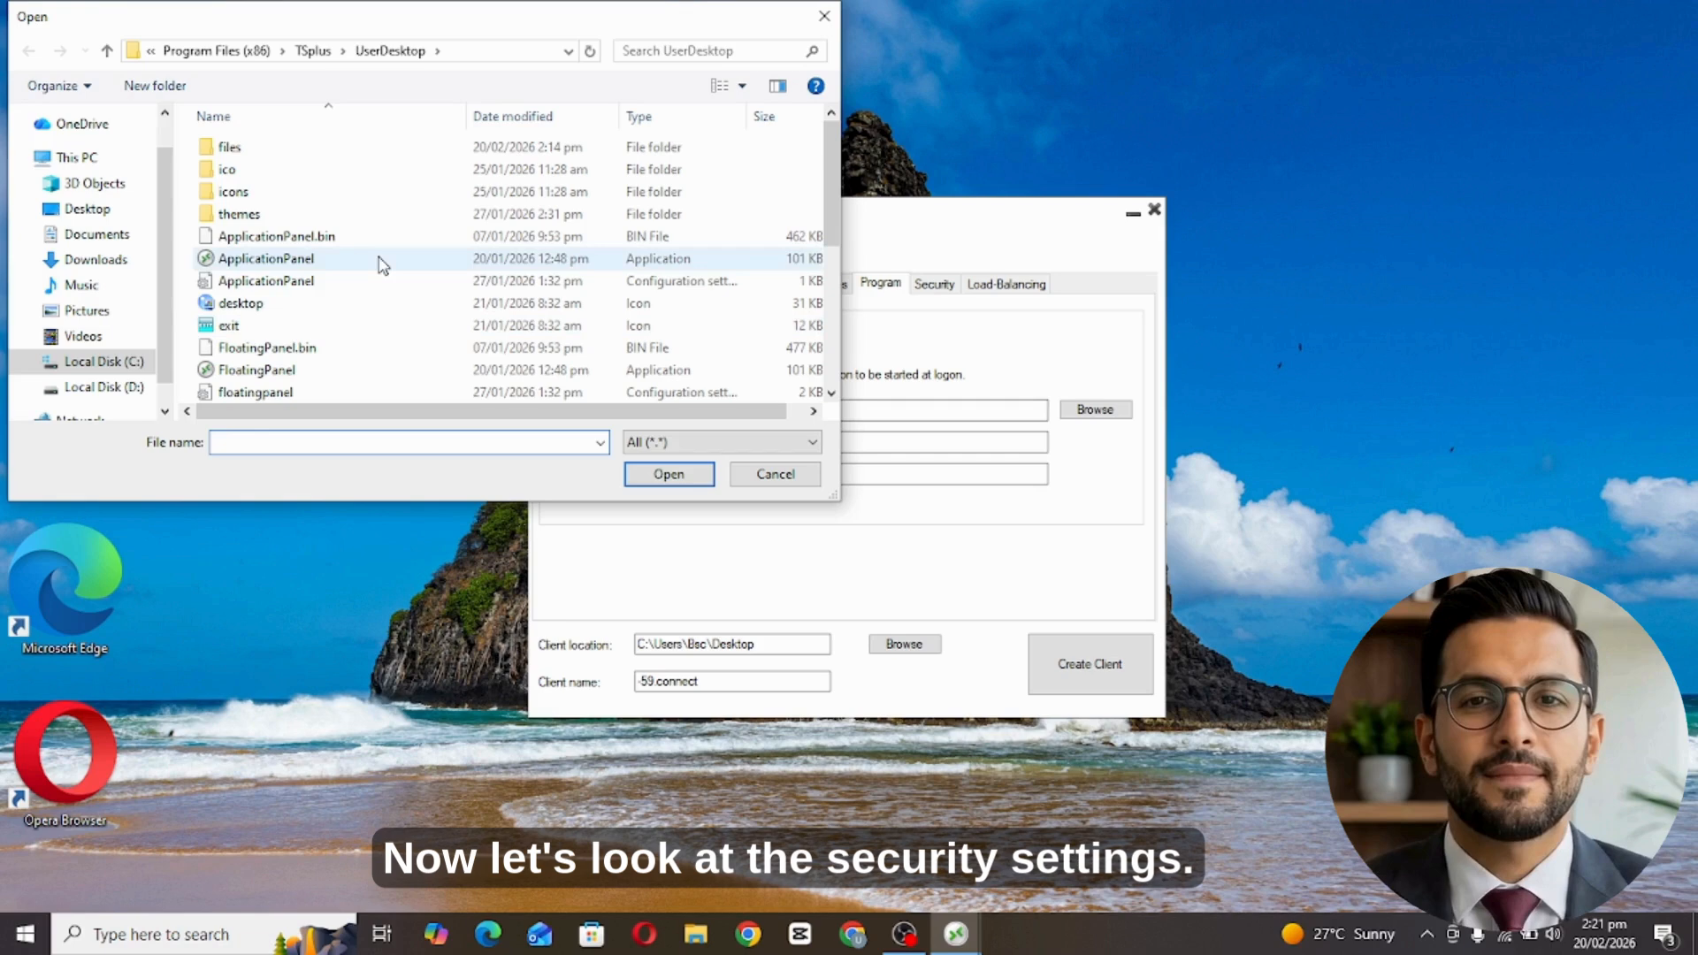
{"action": "left_click", "coordinate": [265, 260]}
{"action": "left_click", "coordinate": [663, 474]}
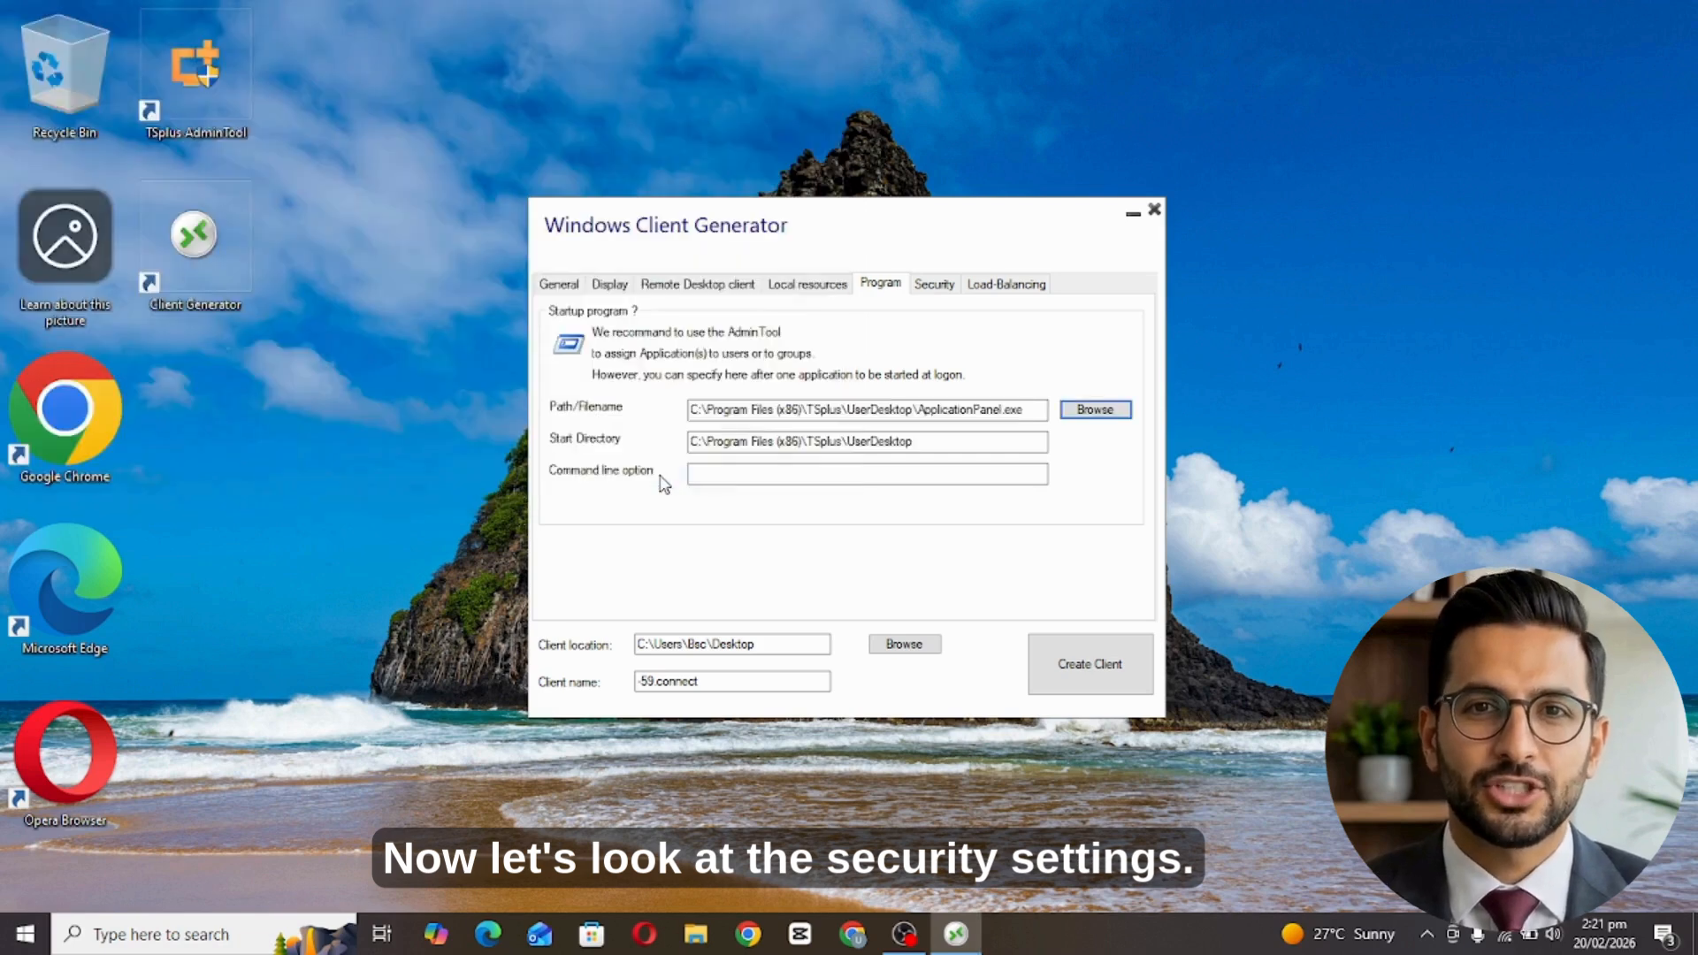
Leave the PC name and serial number locks off and set the time limit to 3 days.
{"action": "left_click", "coordinate": [935, 284]}
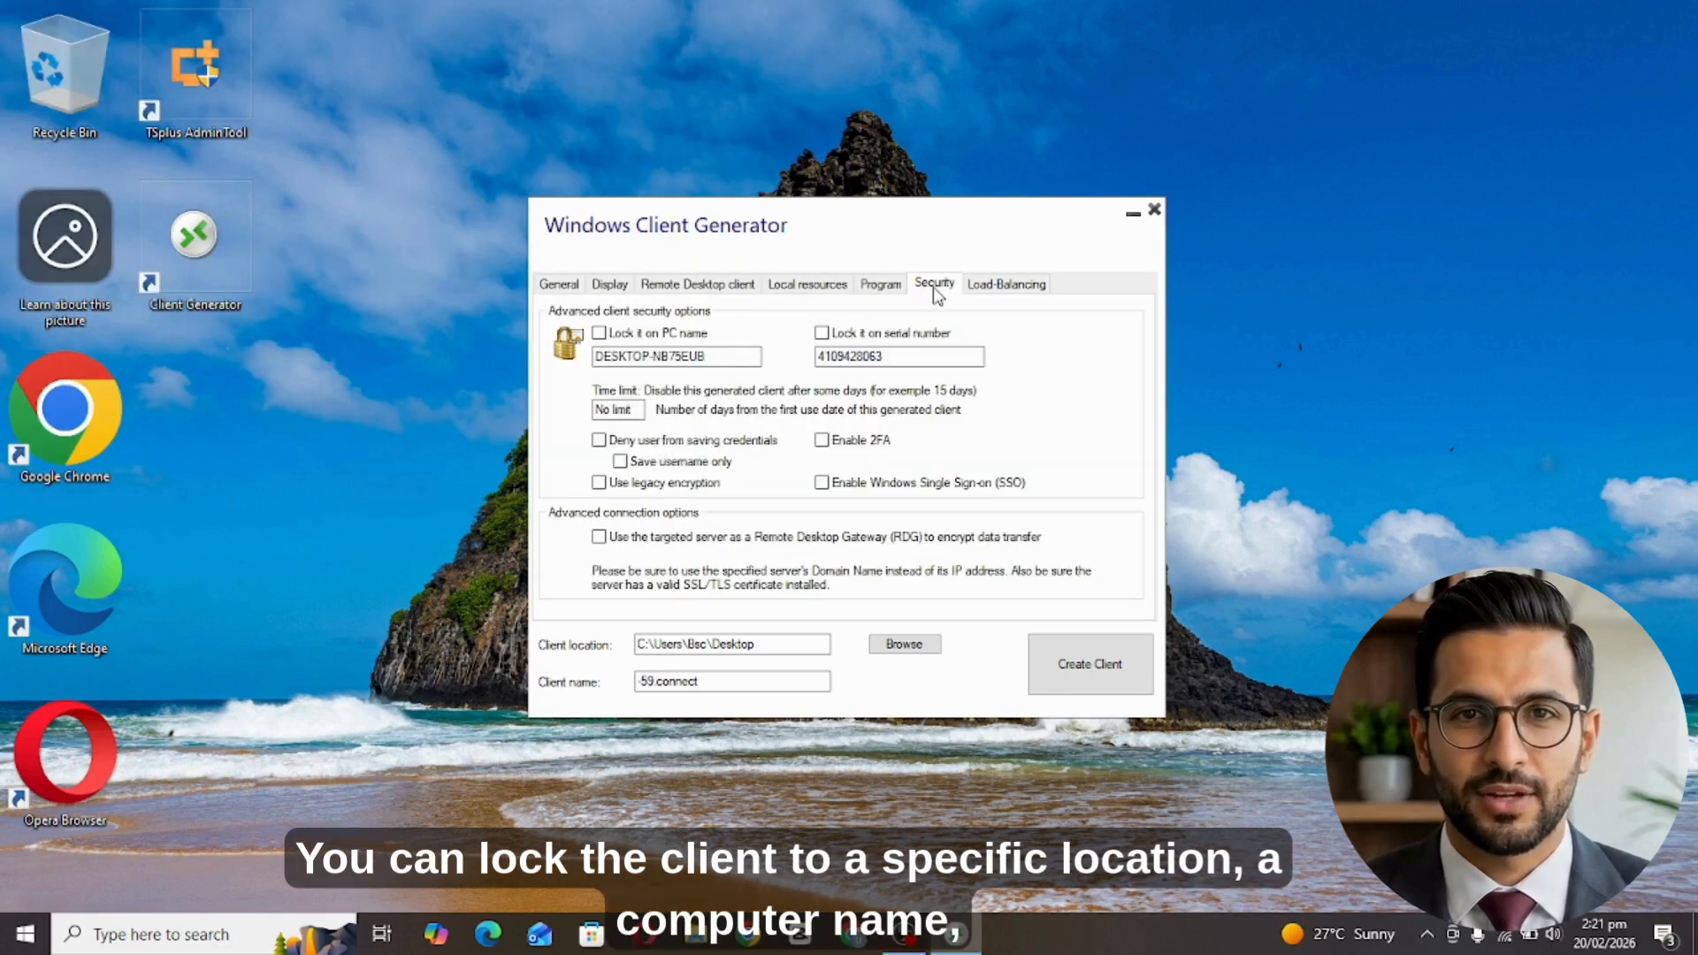
{"action": "left_click", "coordinate": [600, 335]}
{"action": "left_click", "coordinate": [616, 339]}
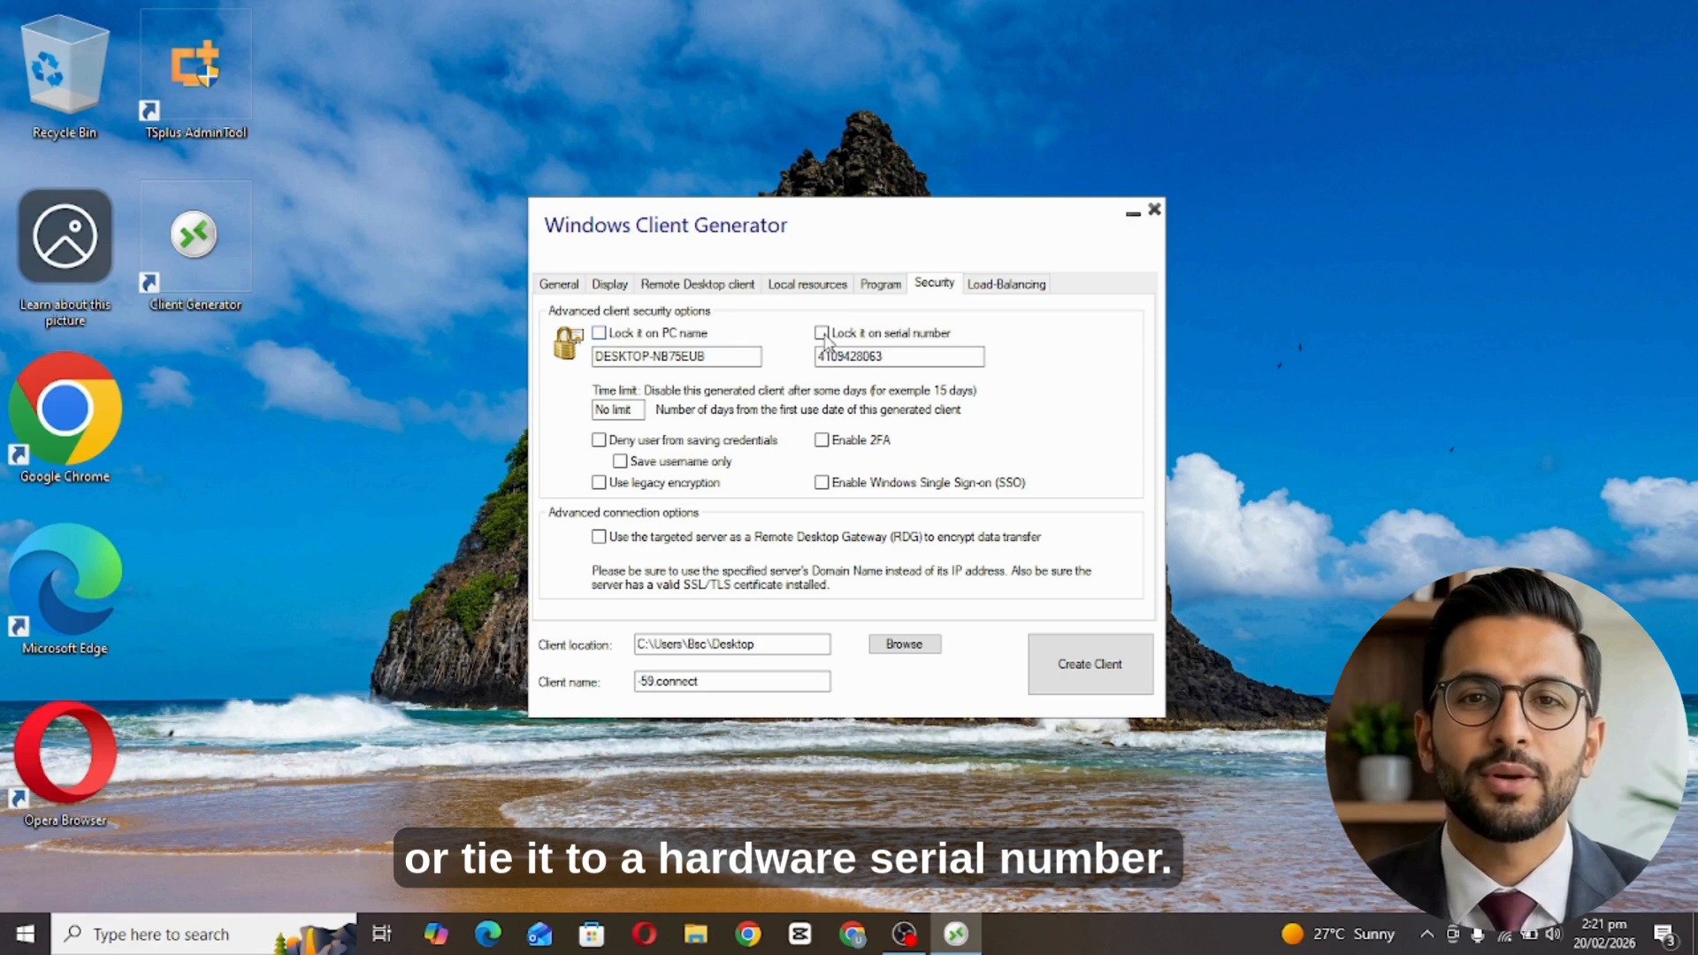
{"action": "left_click", "coordinate": [824, 337]}
{"action": "left_click", "coordinate": [821, 333]}
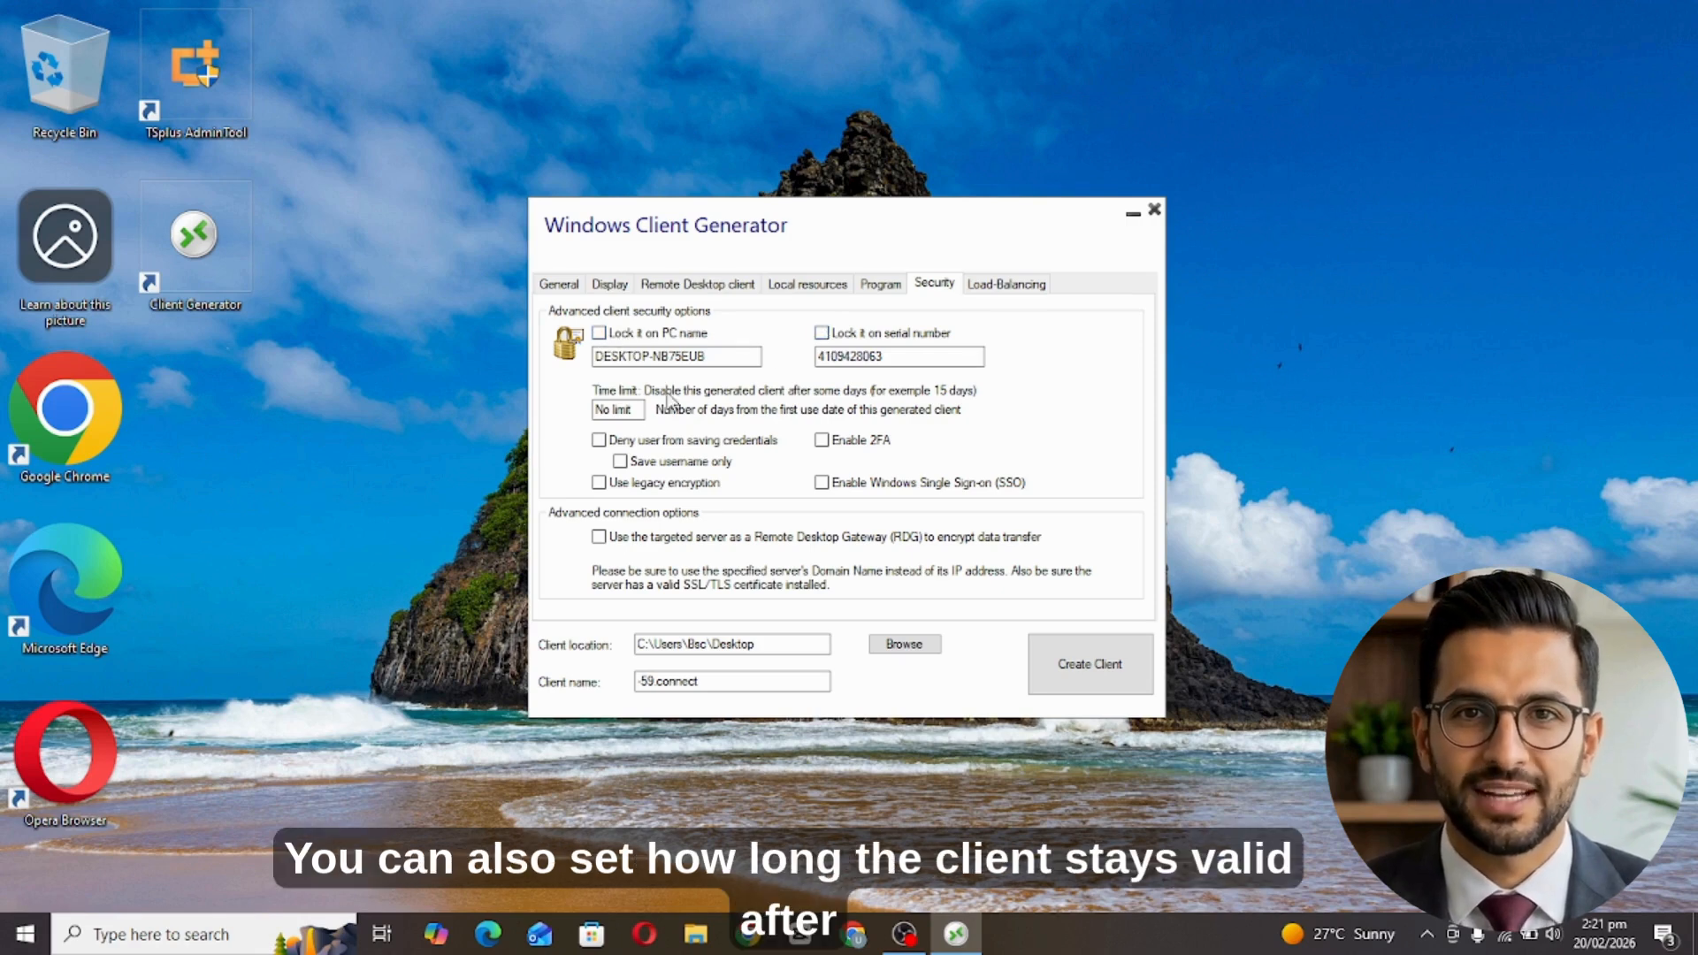
{"action": "double_click", "coordinate": [617, 412]}
{"action": "left_click", "coordinate": [618, 418]}
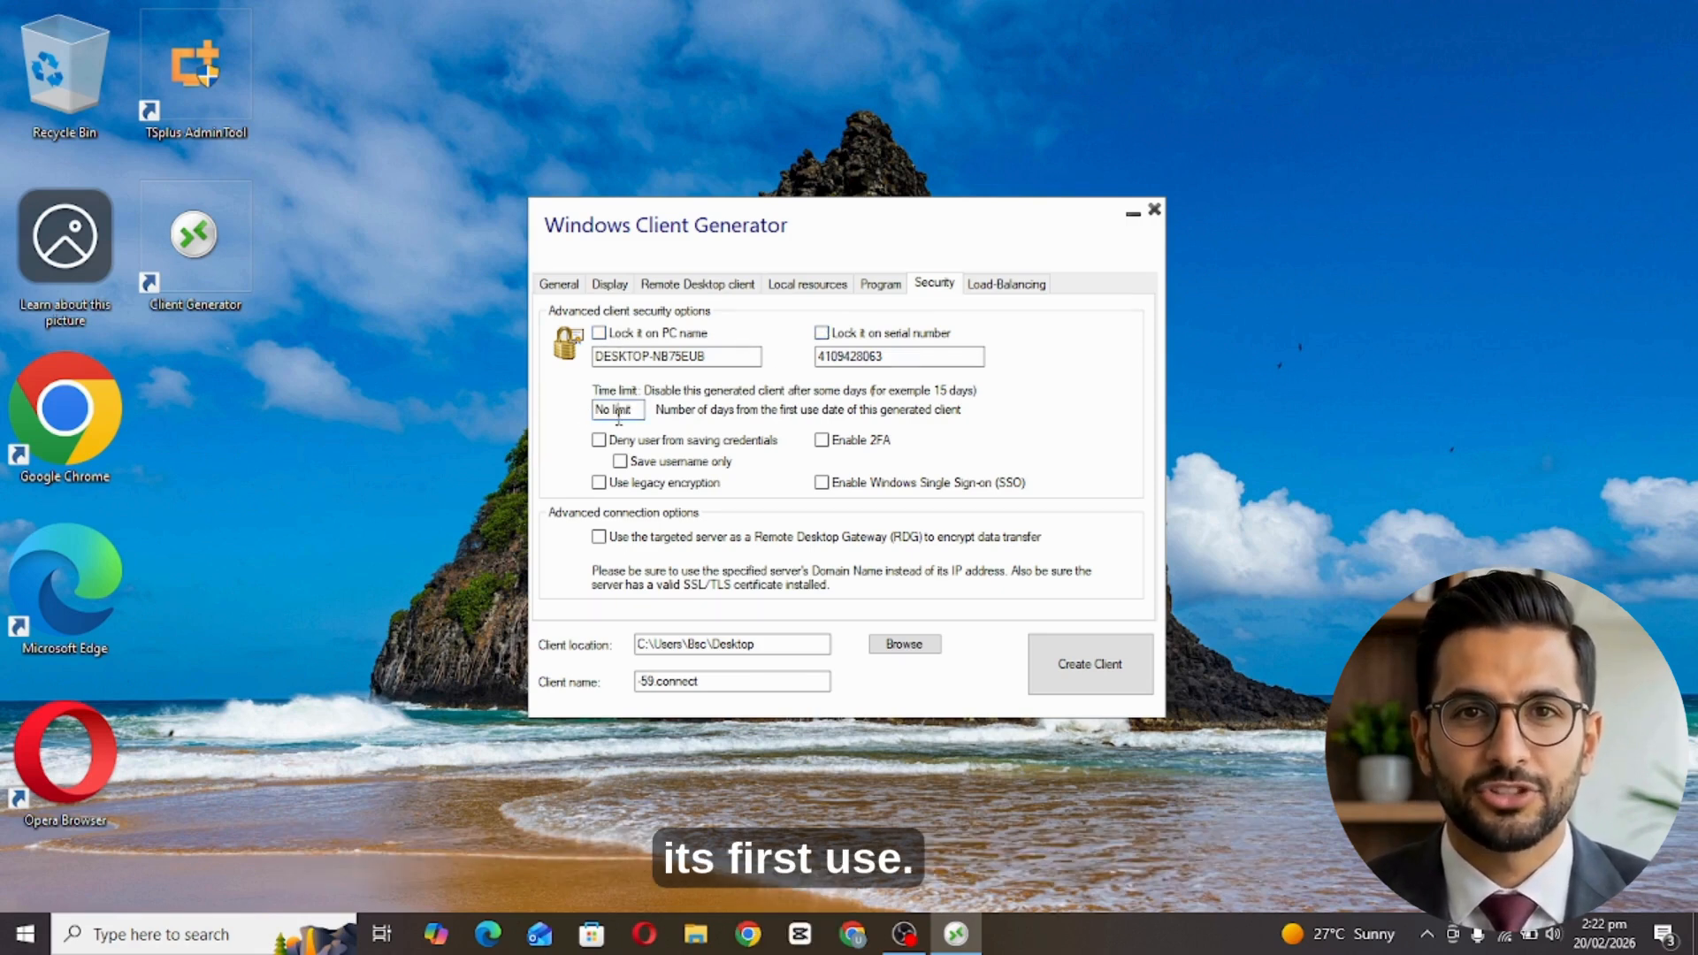
{"action": "double_click", "coordinate": [618, 417]}
{"action": "key", "text": "ctrl+a"}
{"action": "type", "text": "3"}
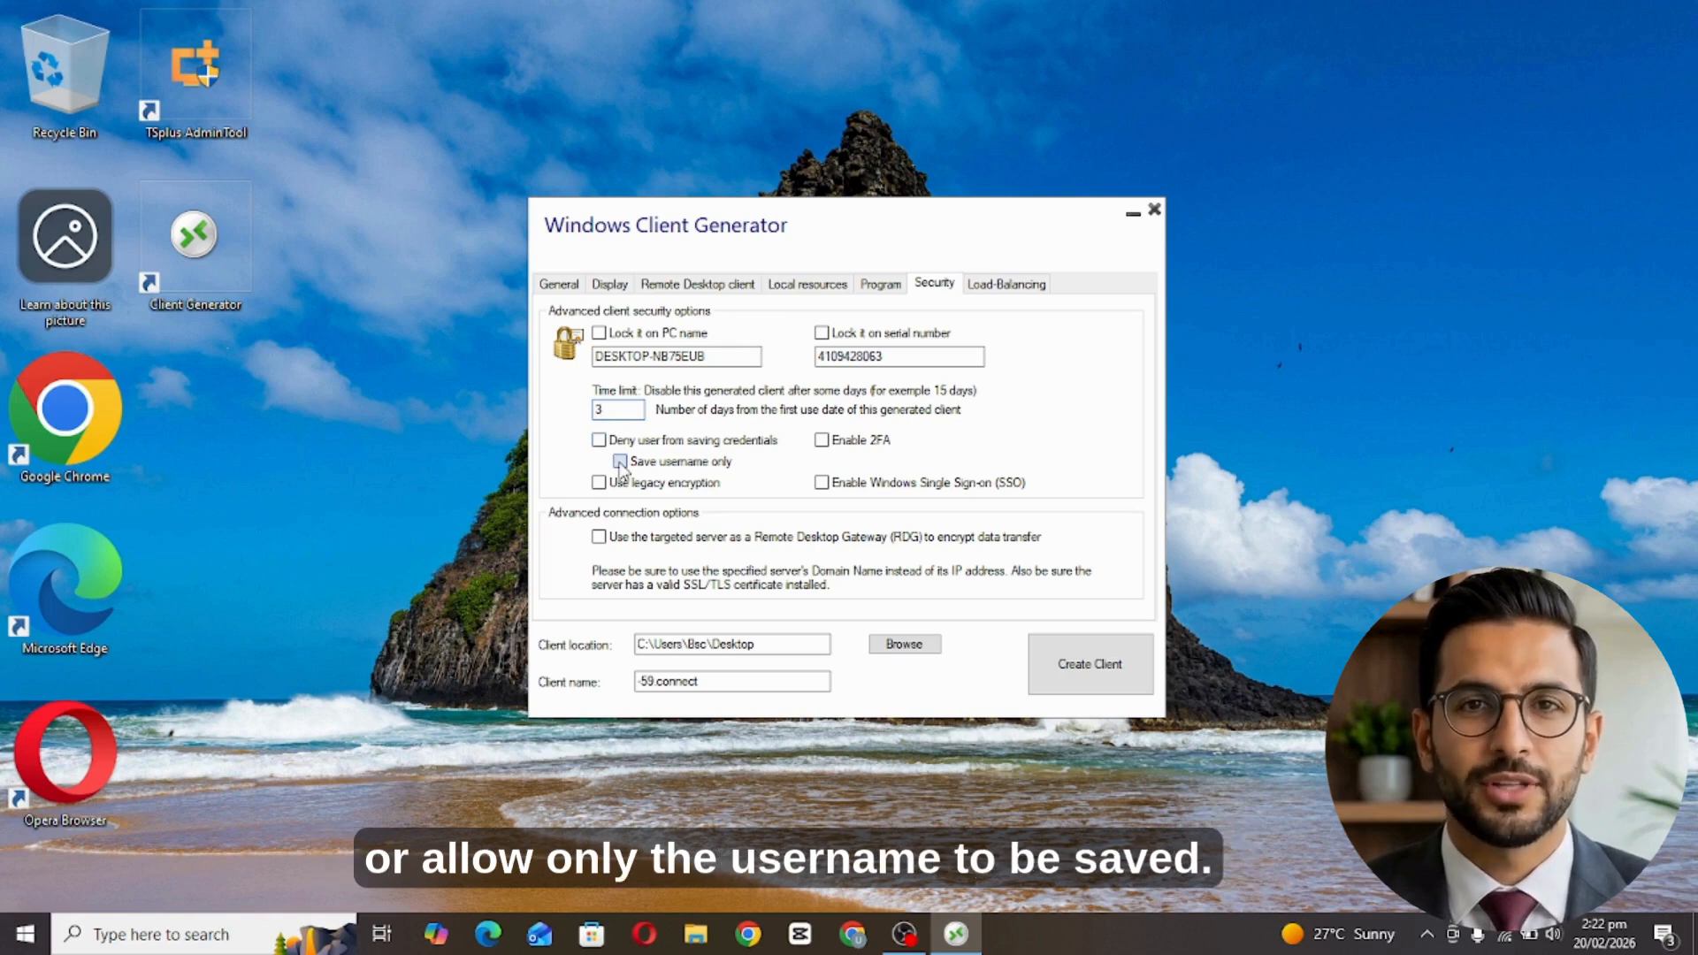
Keep two-factor authentication, Windows Single Sign-on and legacy encryption turned off.
{"action": "left_click", "coordinate": [822, 442]}
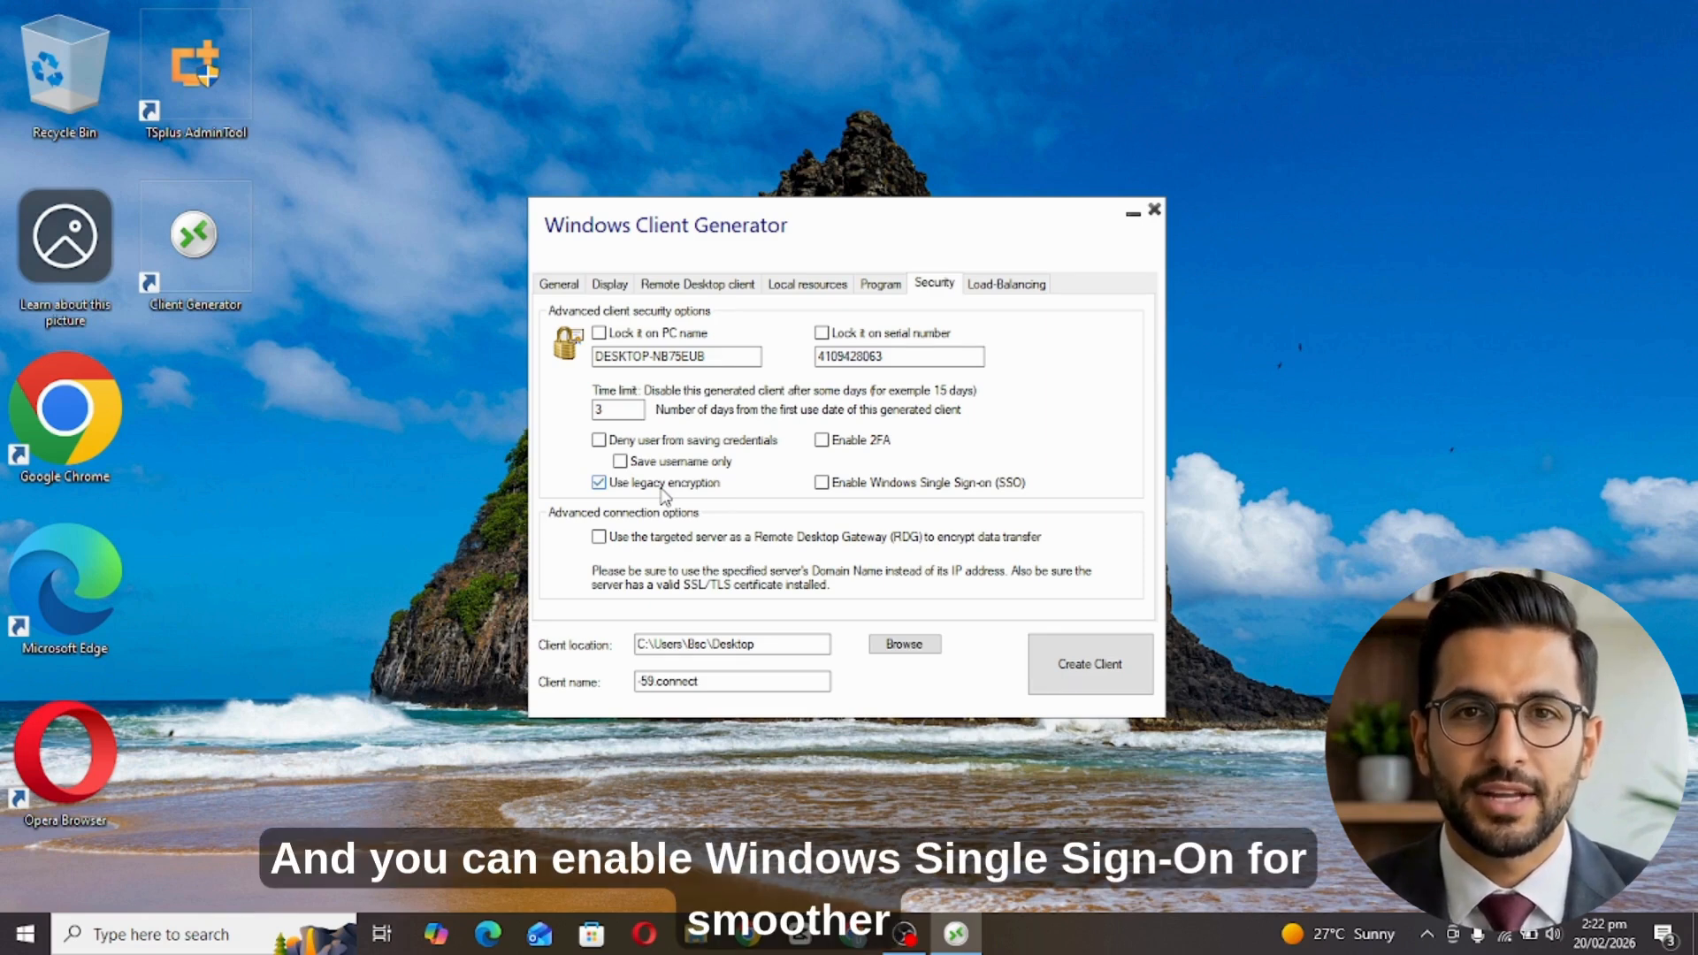
{"action": "left_click", "coordinate": [824, 483]}
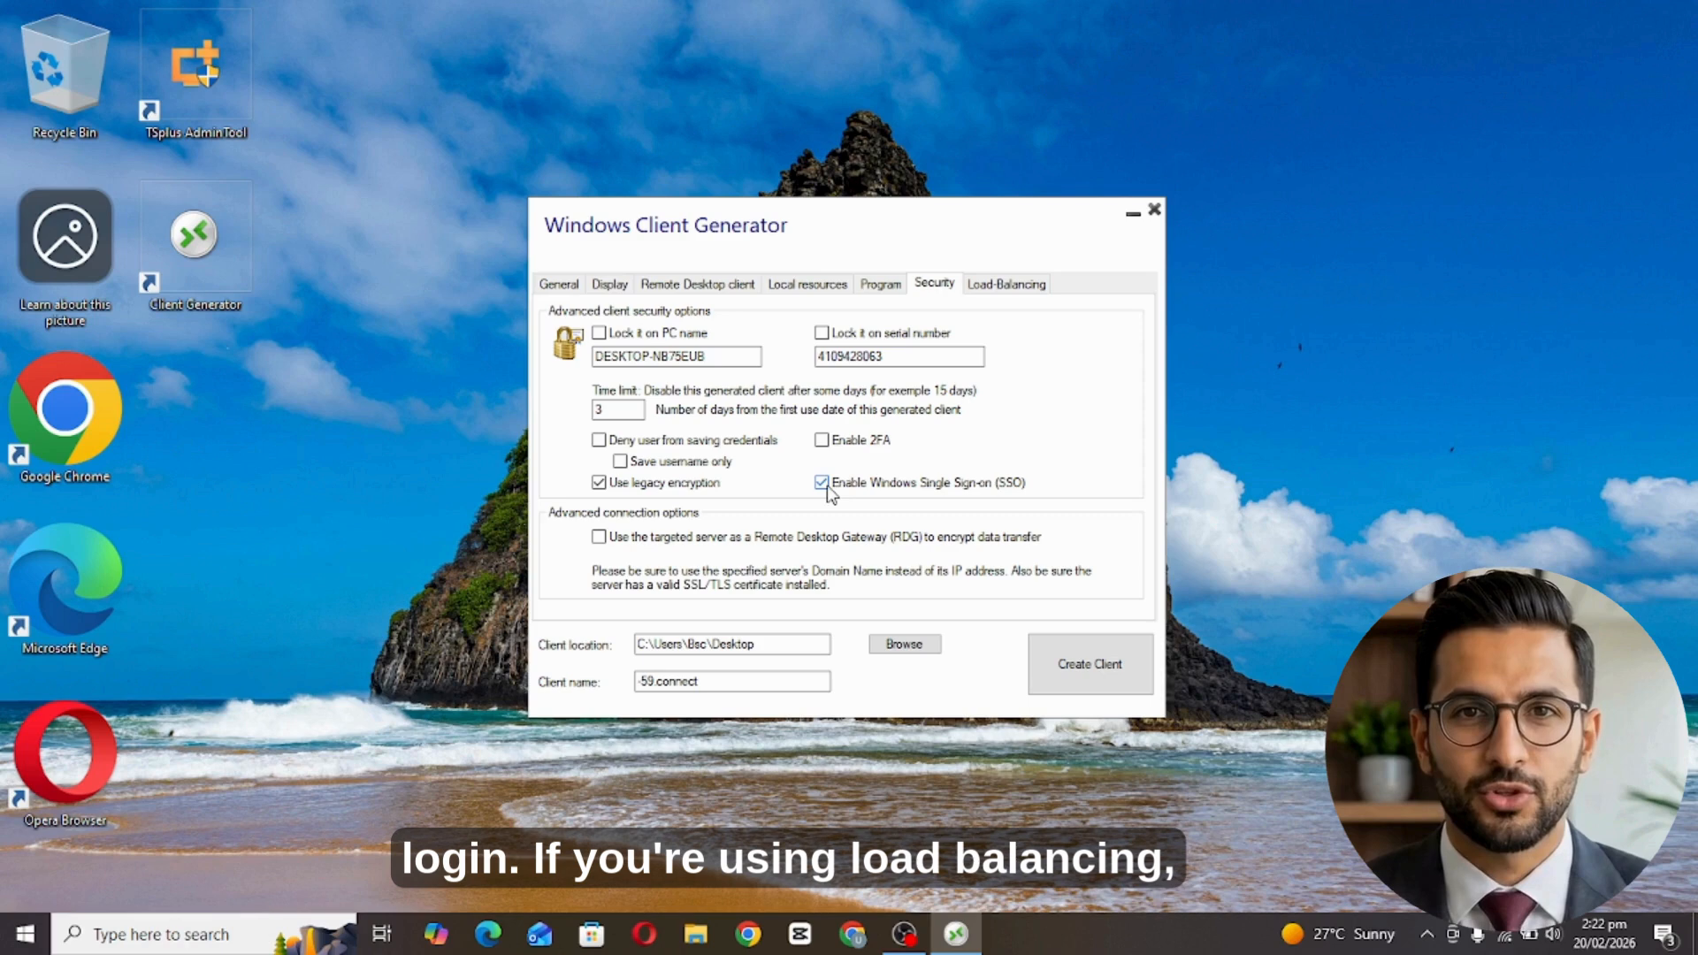
{"action": "left_click", "coordinate": [826, 484]}
{"action": "left_click", "coordinate": [649, 483]}
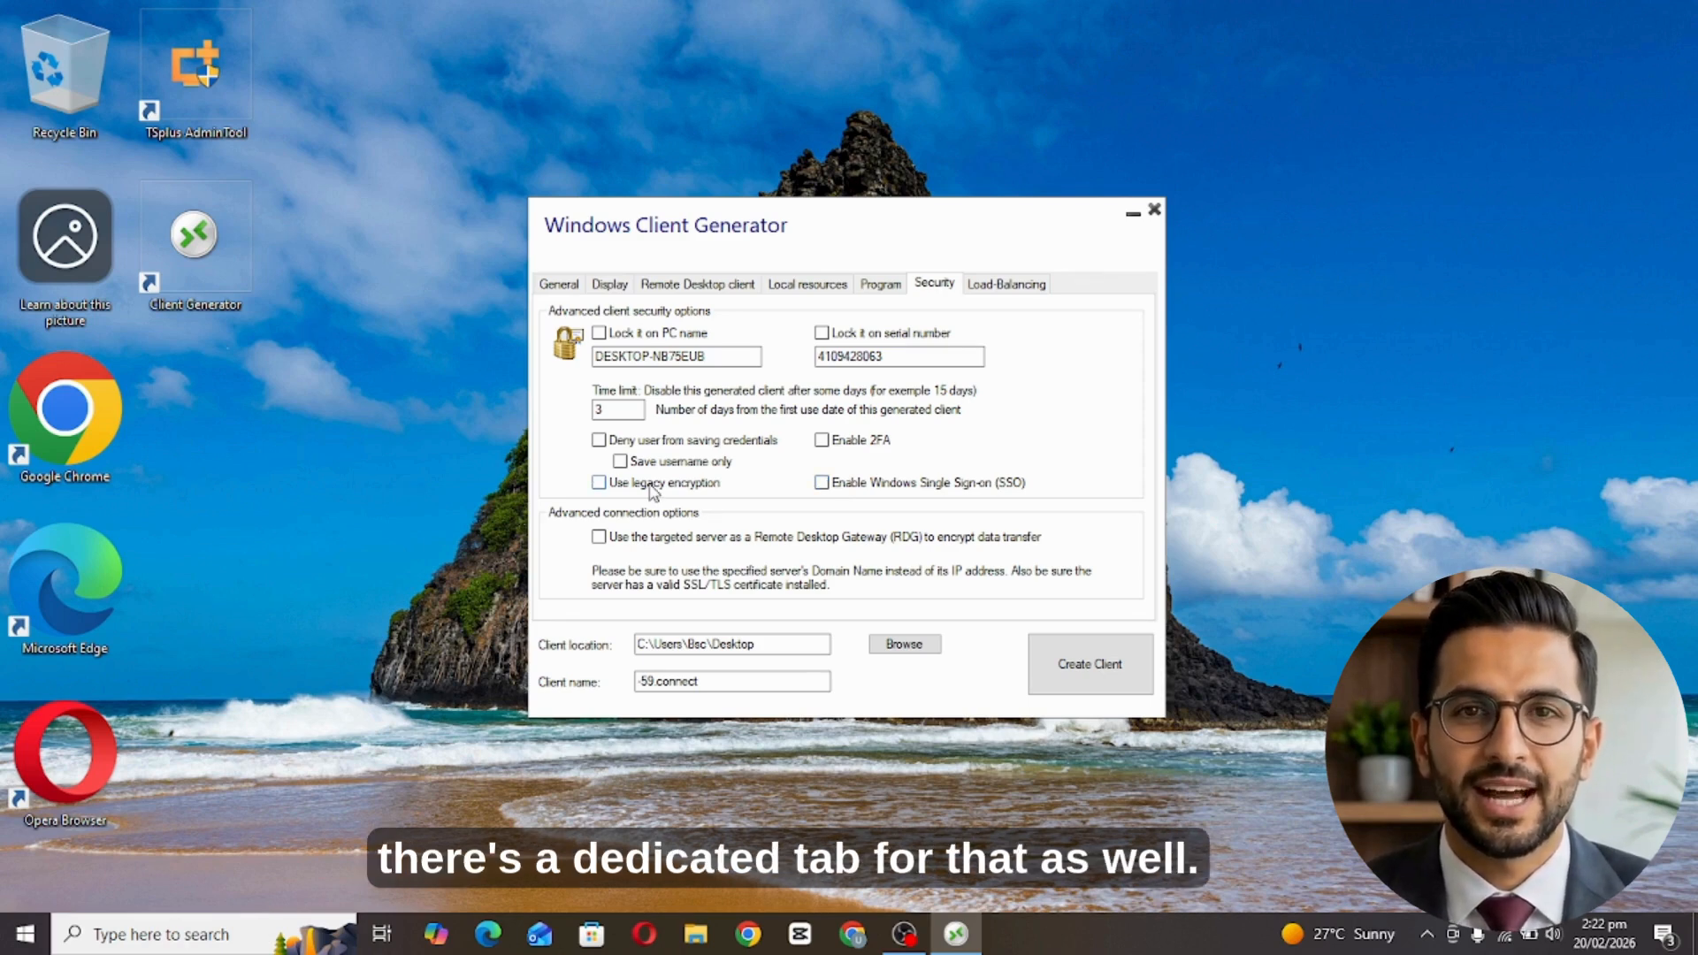
{"action": "left_click", "coordinate": [1008, 285]}
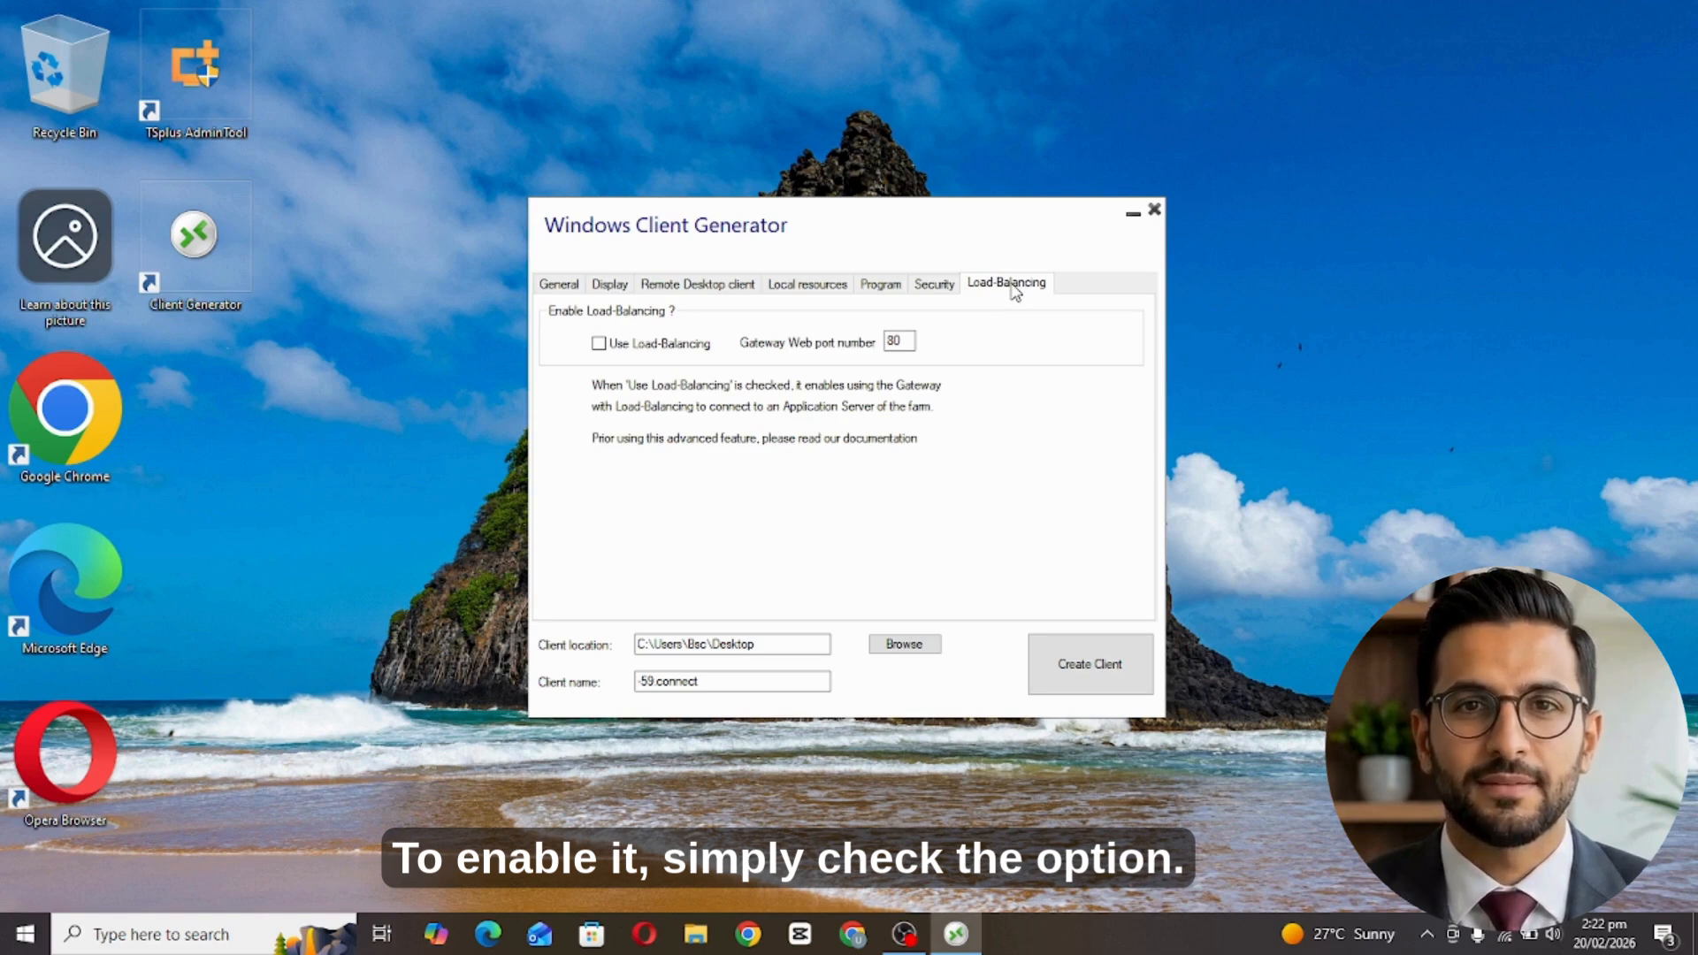
Confirm the Desktop save location and replace '-59' with 'Ali' in the client name.
{"action": "left_click", "coordinate": [628, 352]}
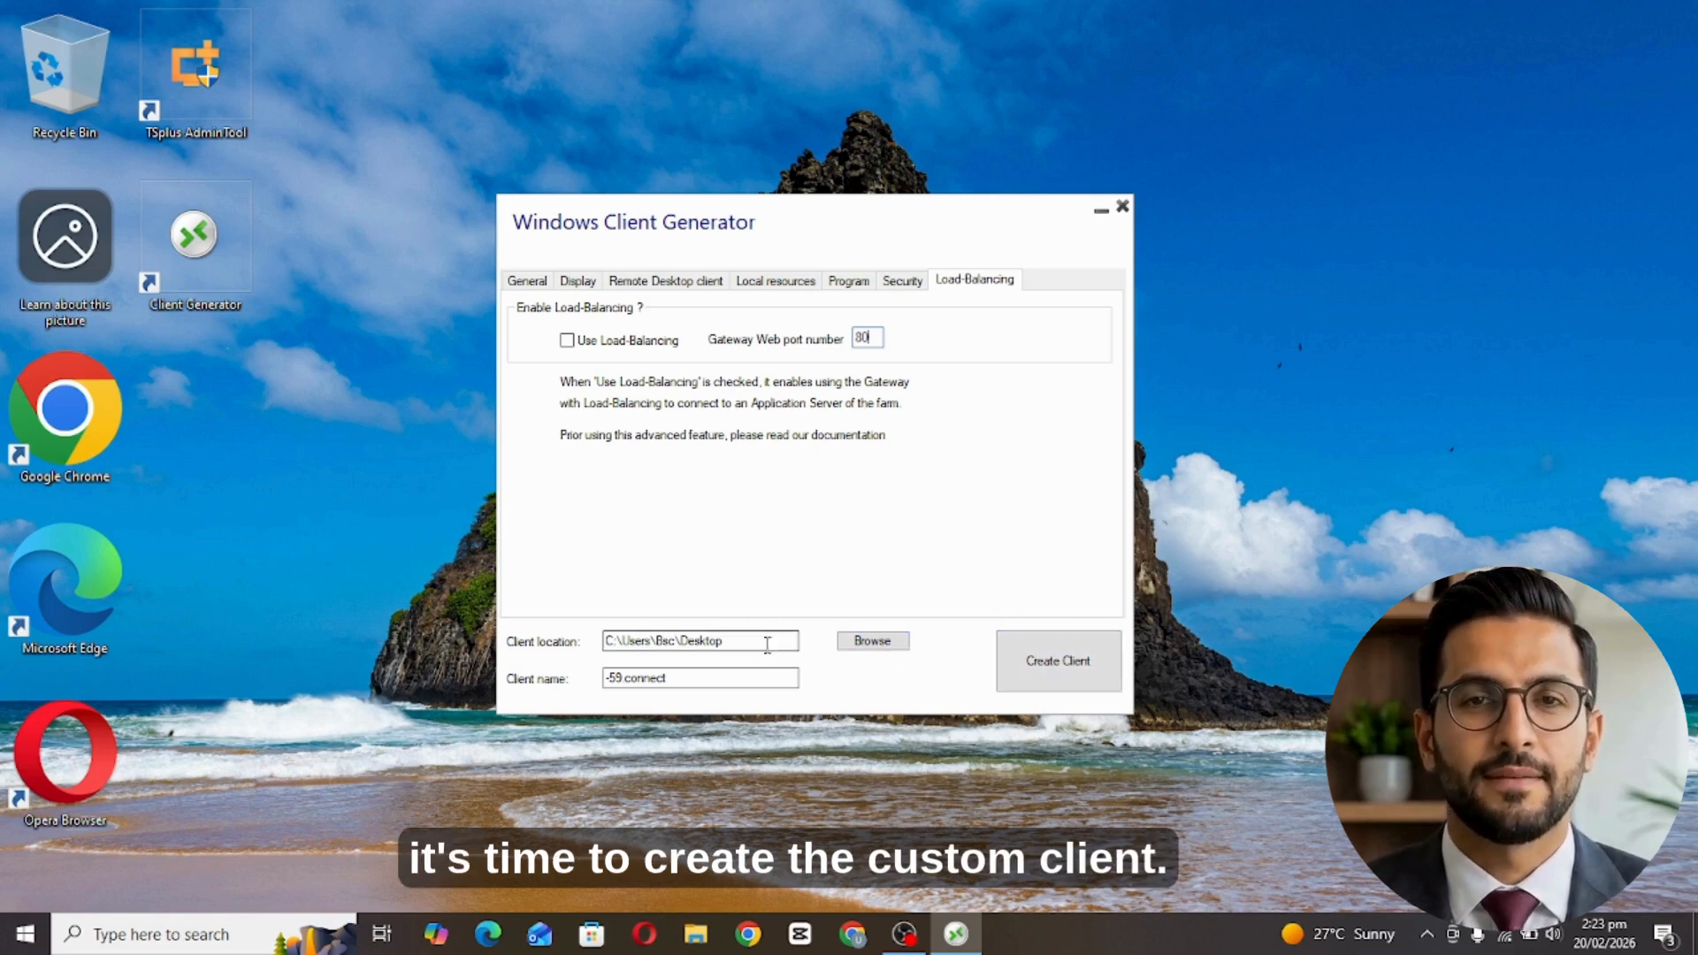
{"action": "left_click", "coordinate": [621, 679]}
{"action": "left_click", "coordinate": [761, 641]}
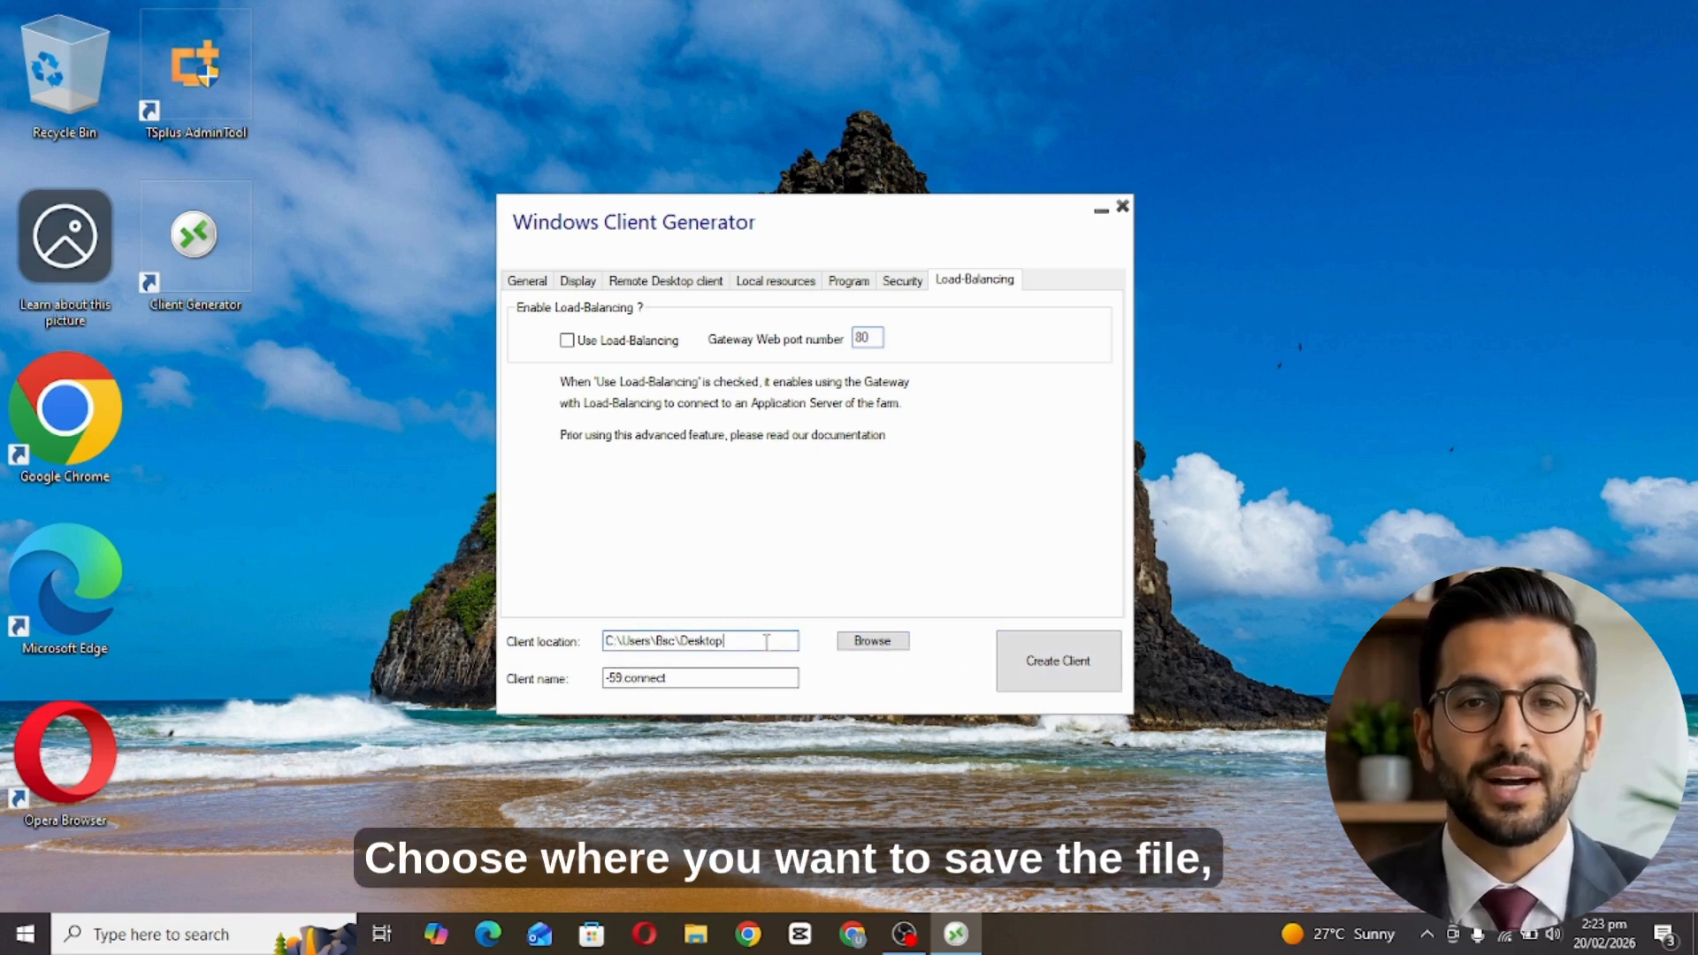
{"action": "double_click", "coordinate": [616, 679]}
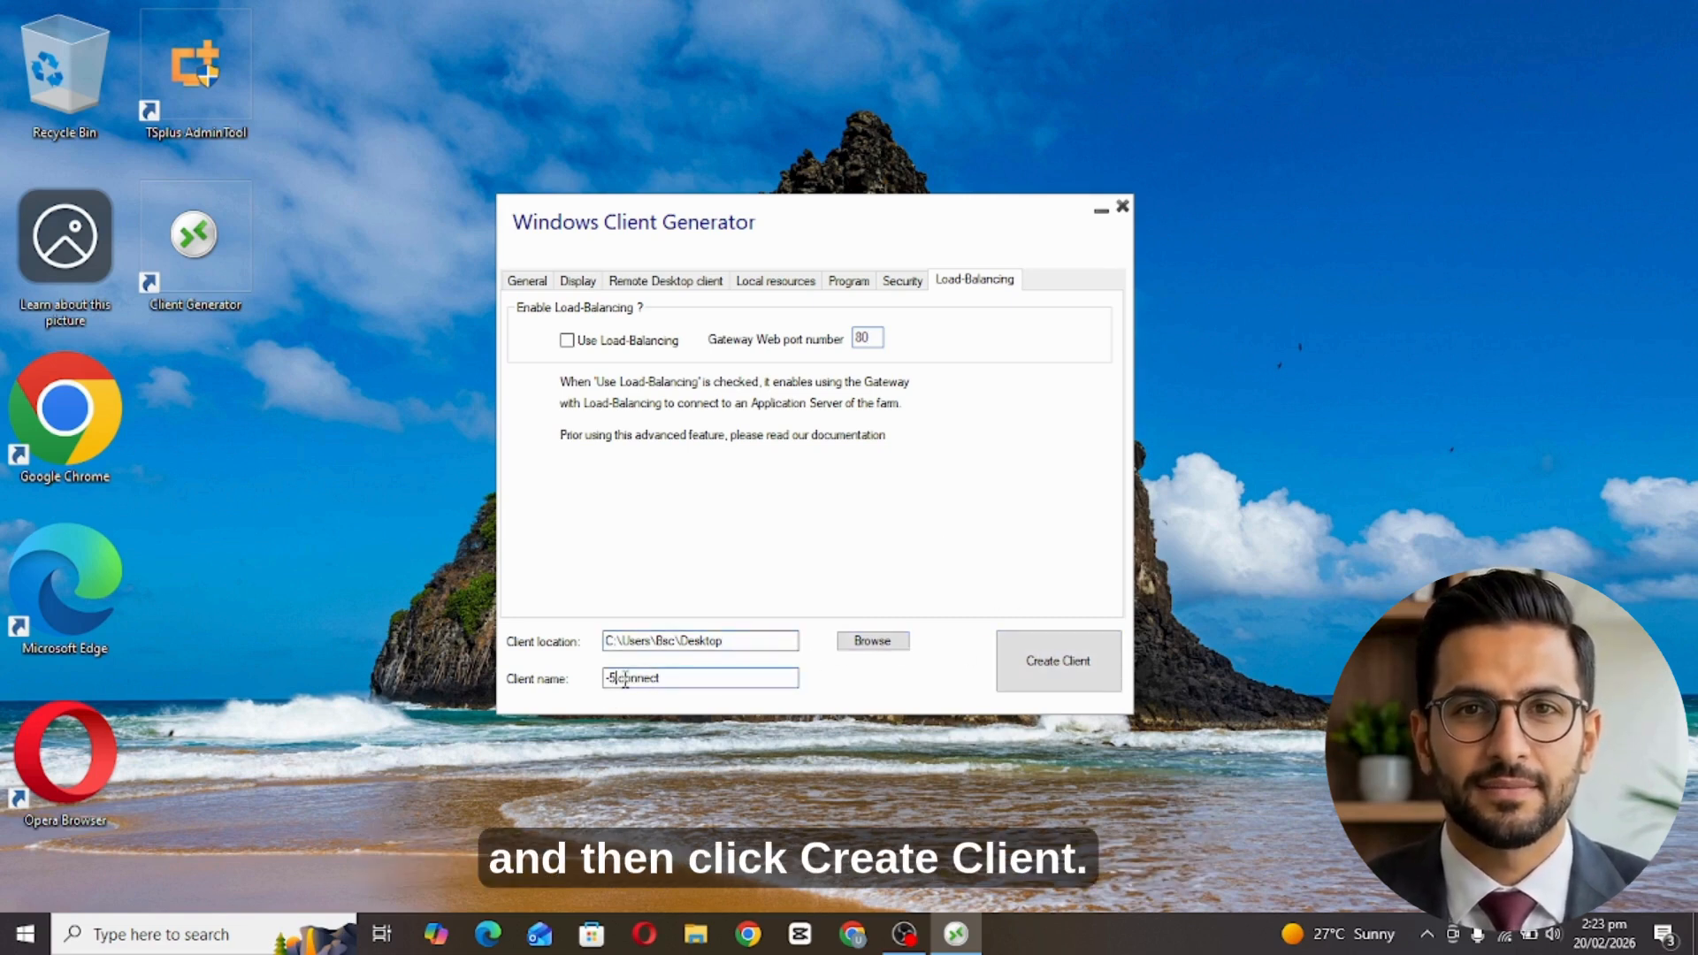
{"action": "key", "text": "BackSpace"}
{"action": "type", "text": "Ali."}
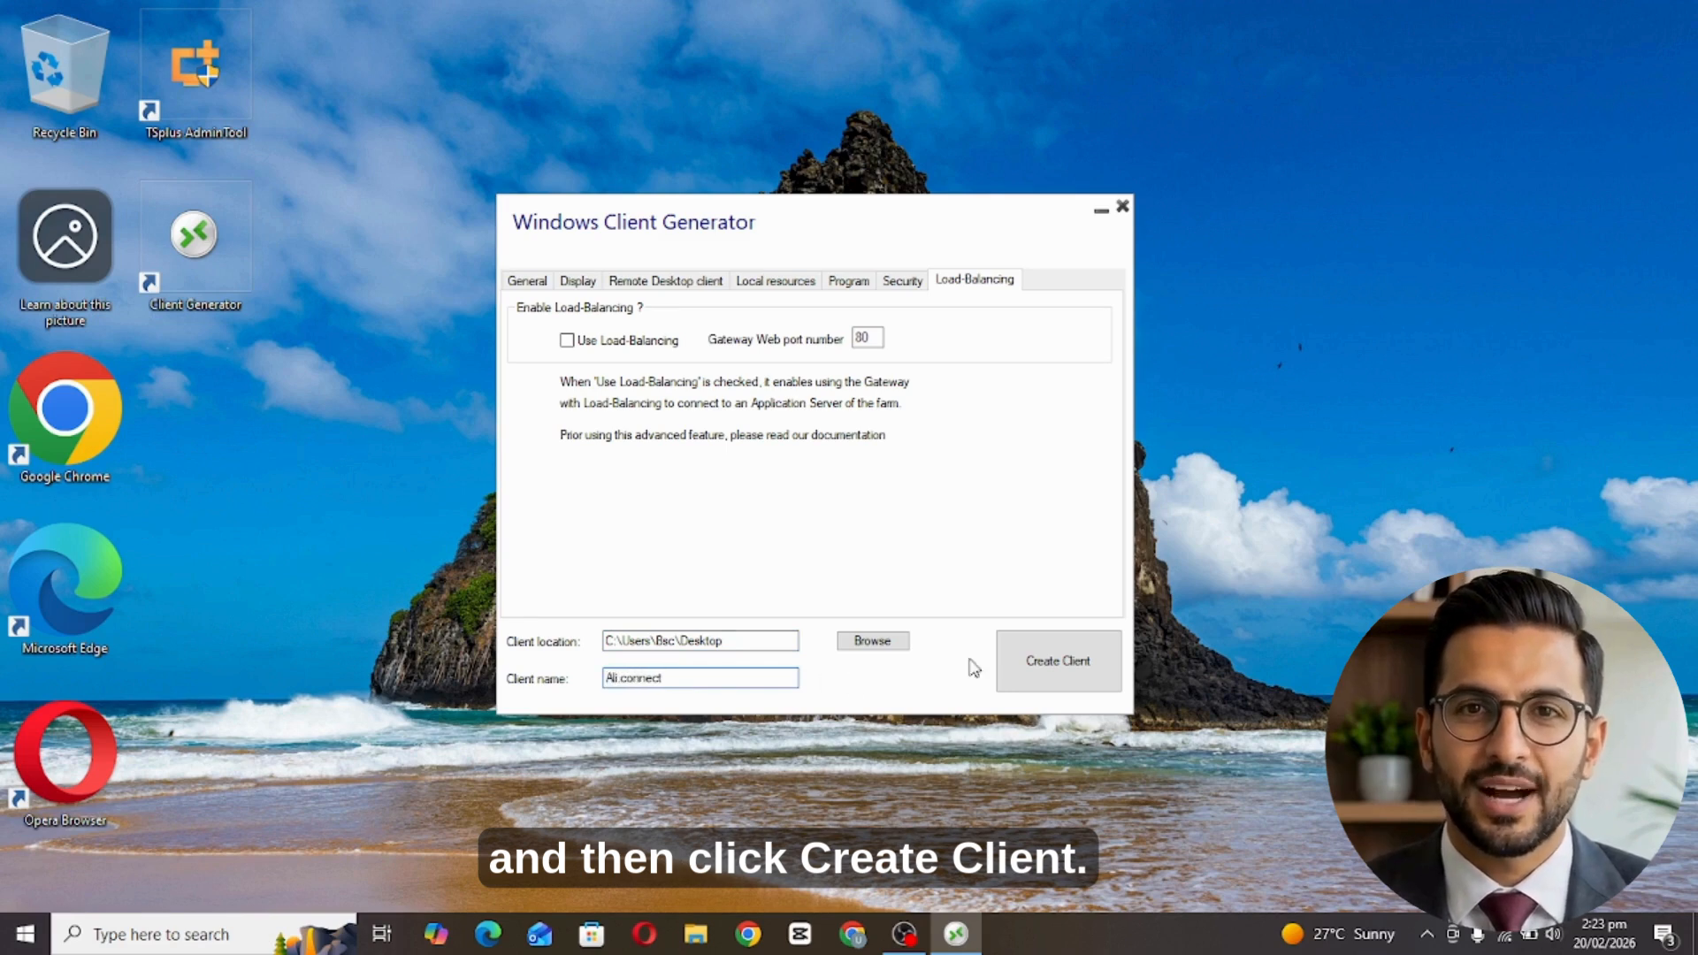
Generate Ali.connect on the Desktop, decline another client, and launch it to the Remote Access login.
{"action": "left_click", "coordinate": [1058, 670]}
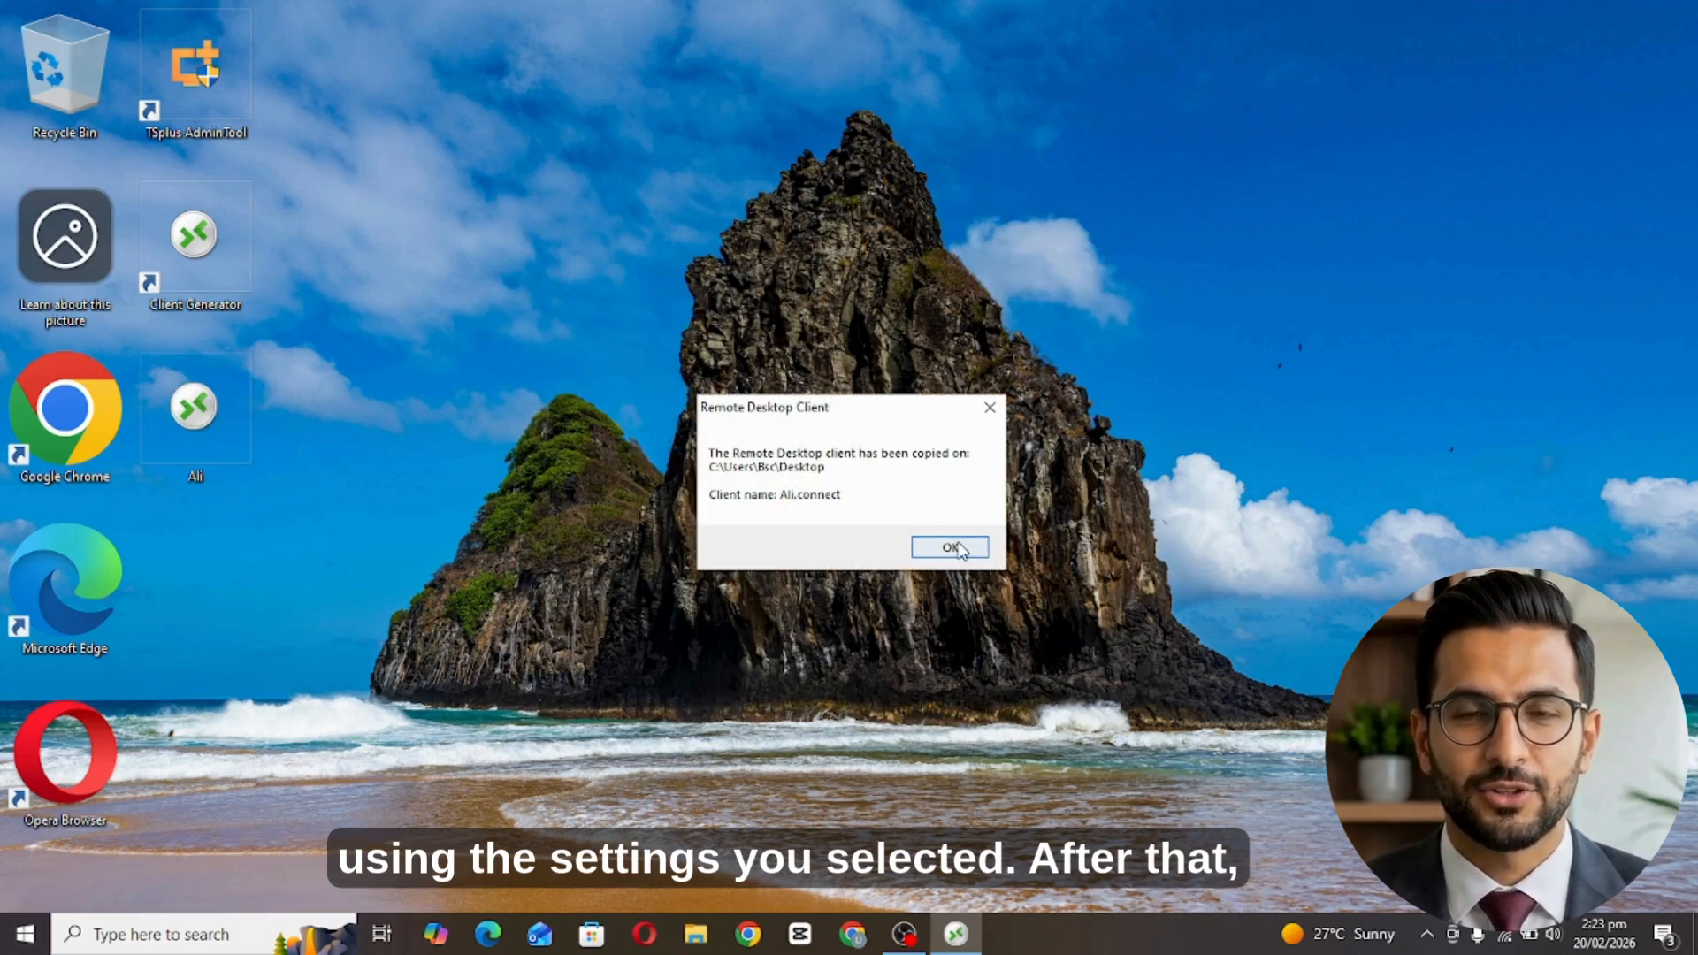
{"action": "left_click", "coordinate": [955, 546]}
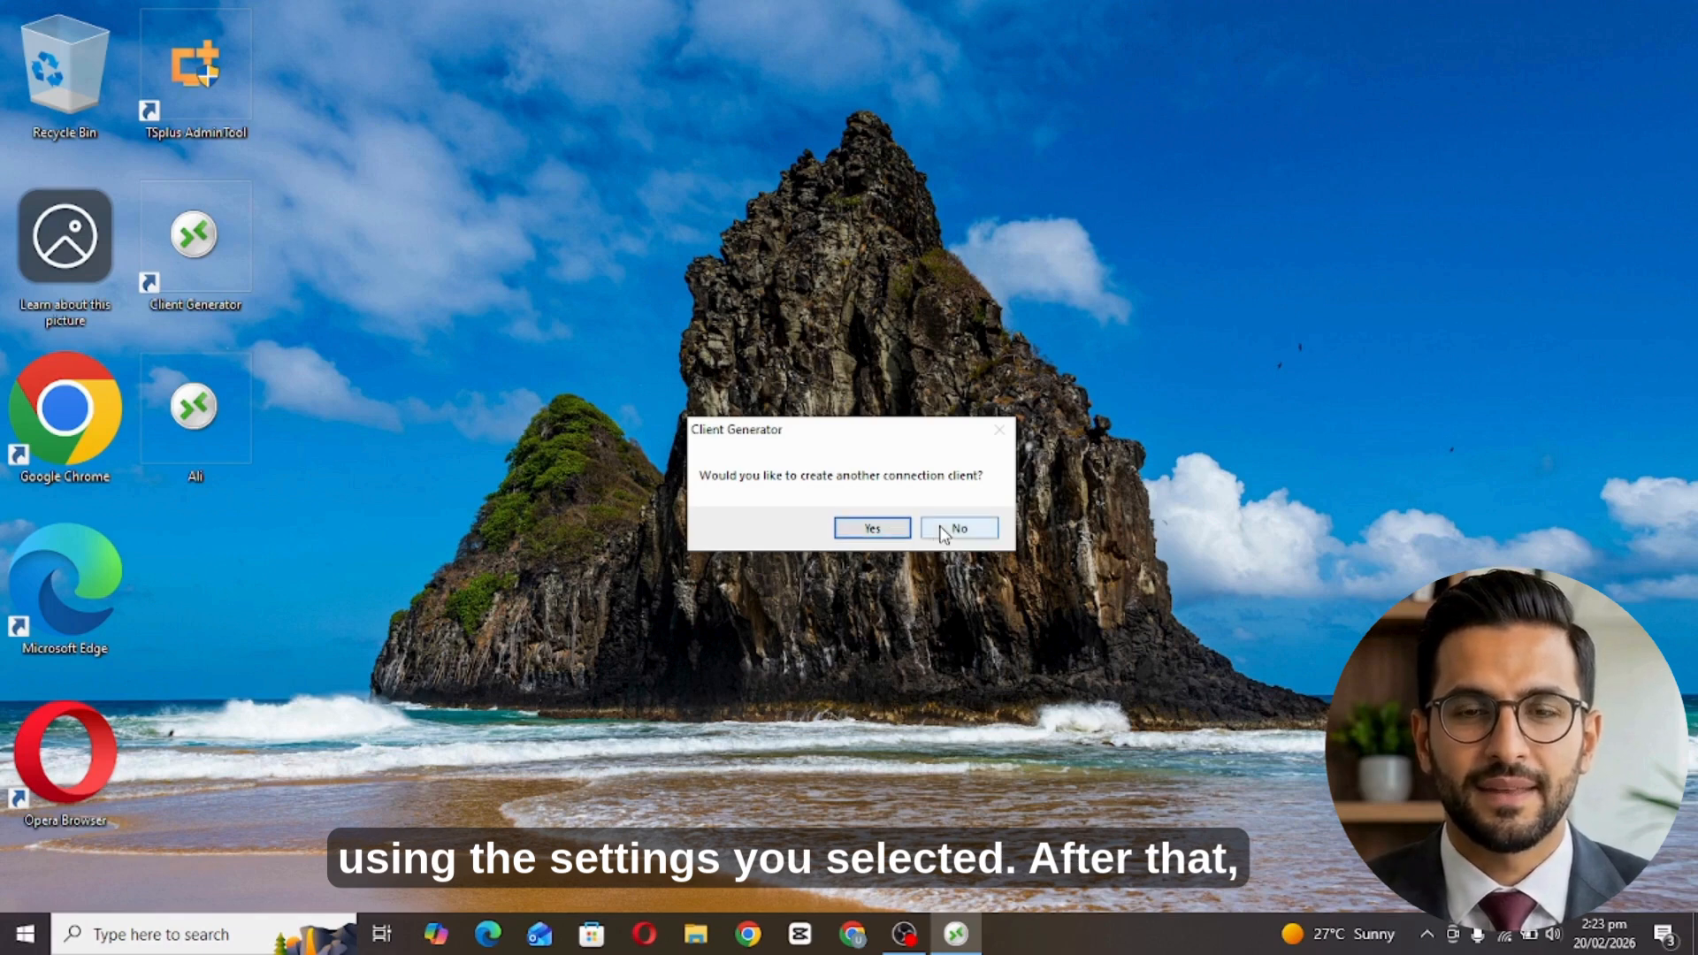
{"action": "left_click", "coordinate": [943, 529]}
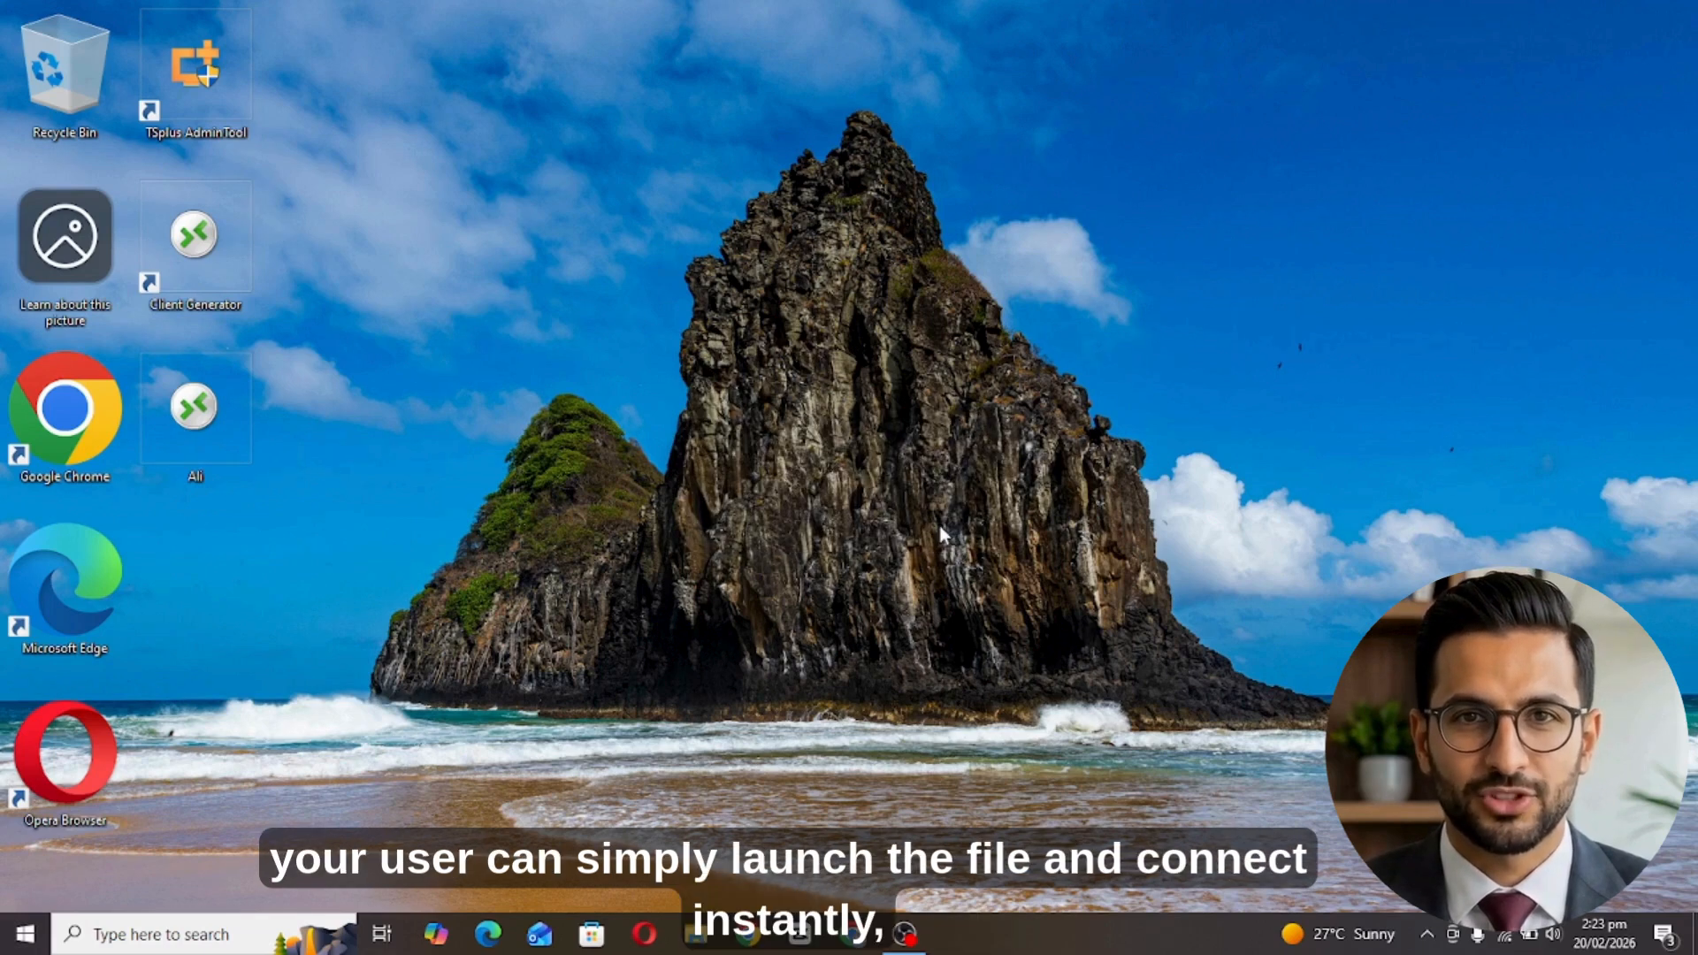
{"action": "double_click", "coordinate": [208, 412]}
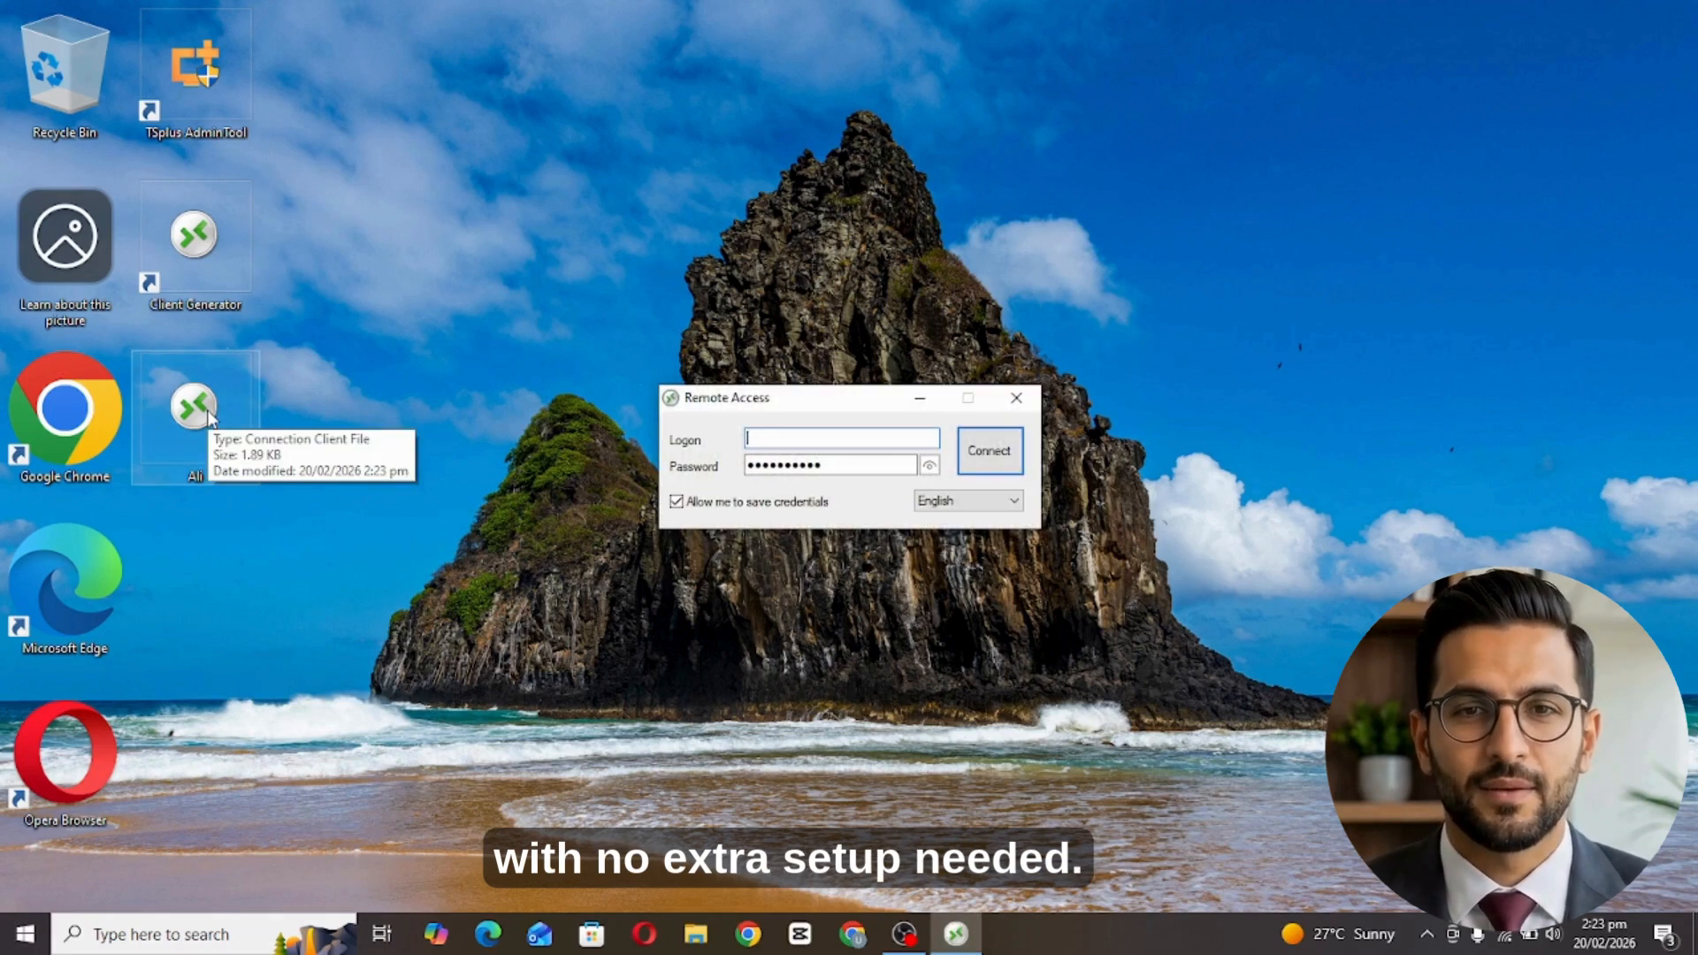